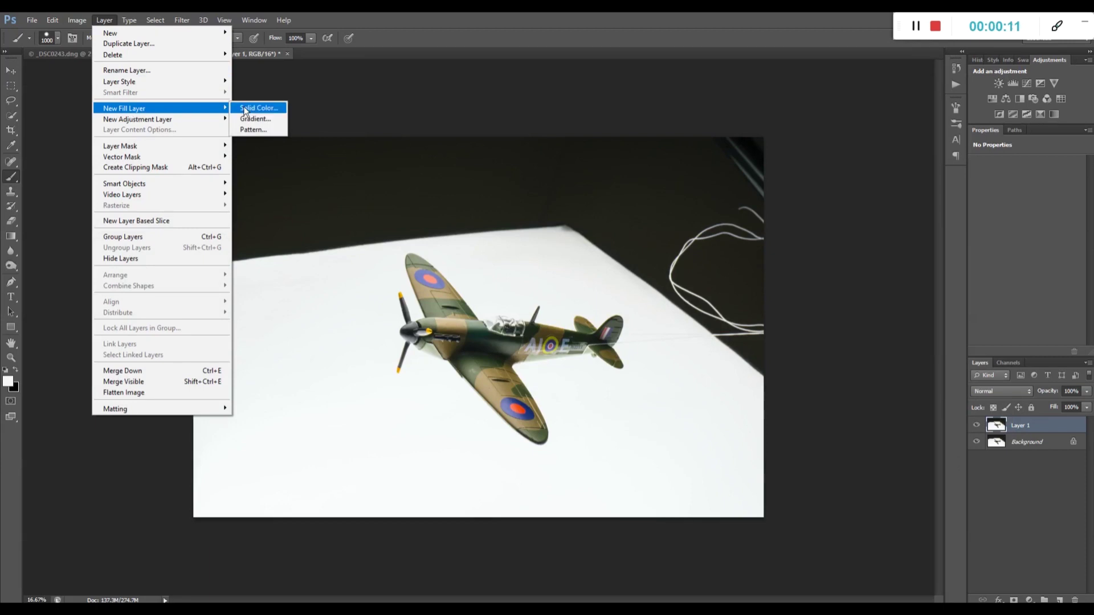
Add a solid red colour fill layer and move it between Layer 1 and the Background
left_click(251, 107)
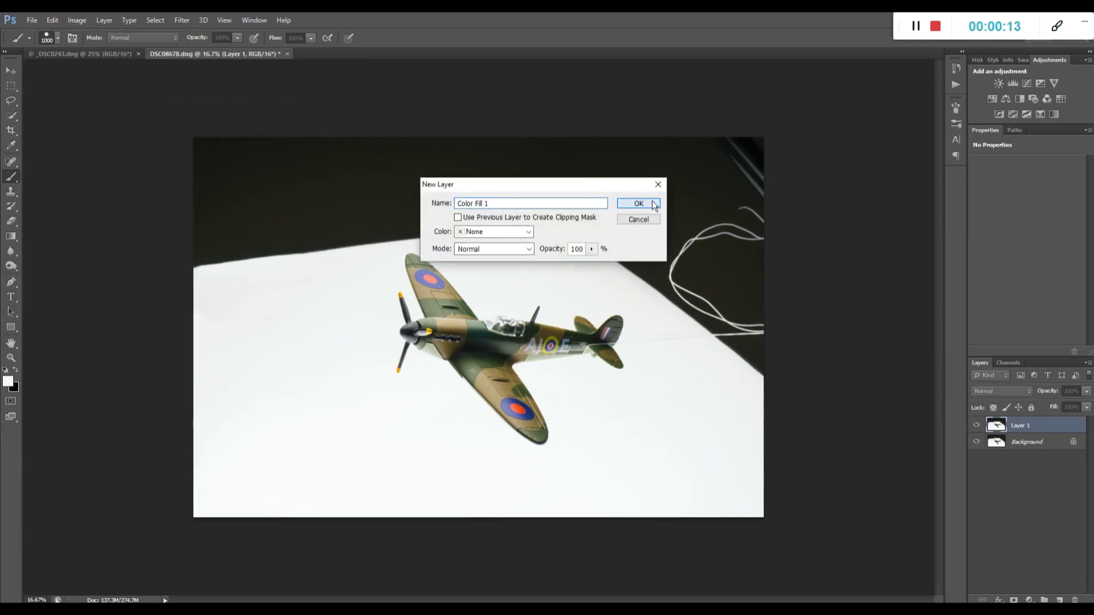
left_click(654, 205)
left_click(214, 243)
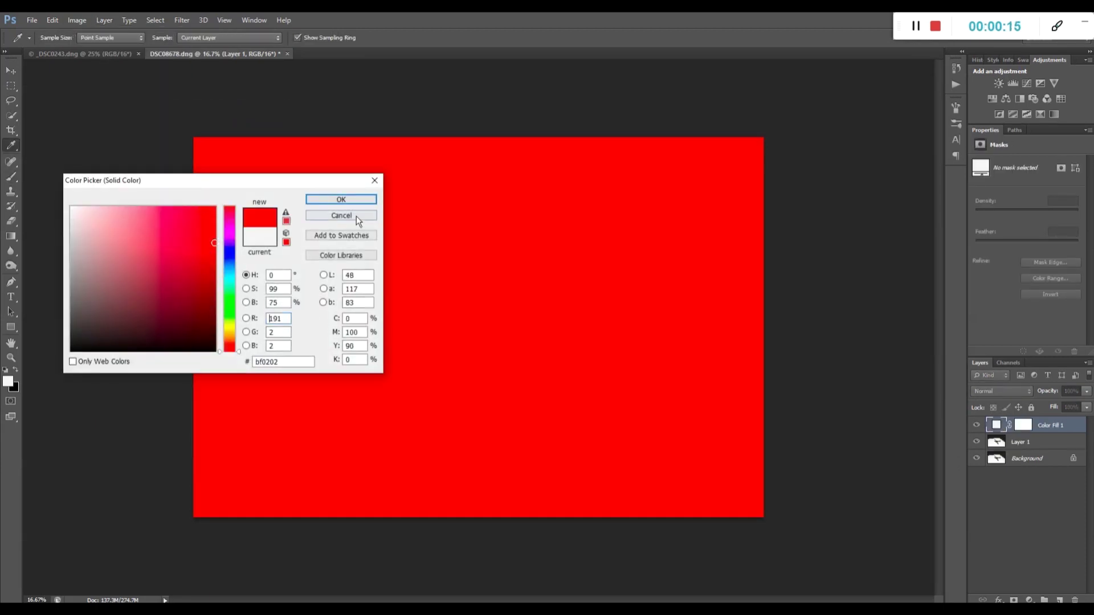
left_click(366, 203)
left_click_drag(1064, 425, 1060, 454)
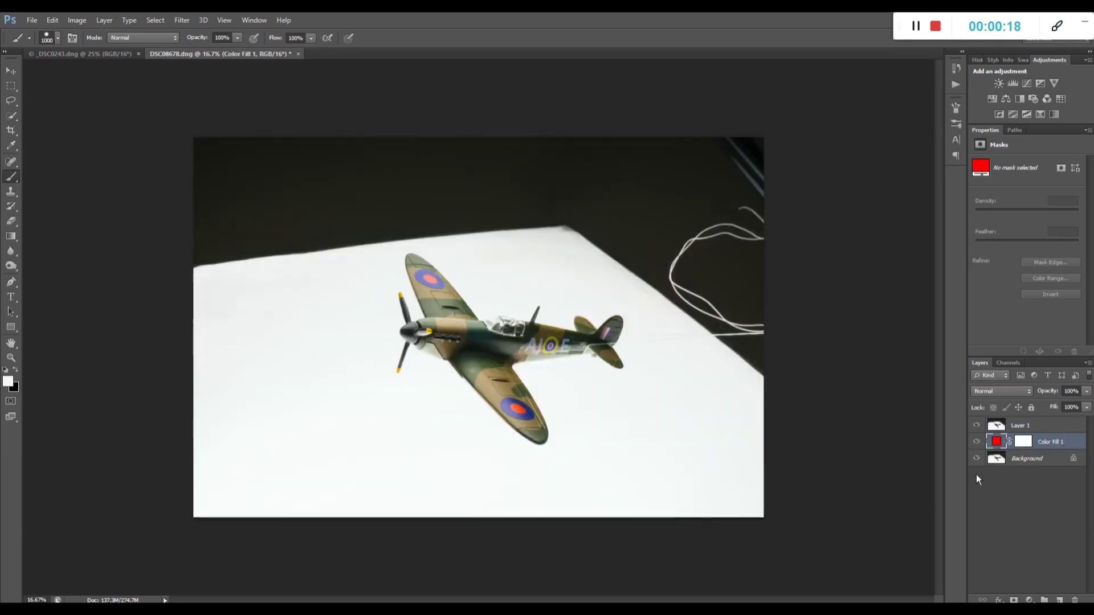
Make Layer 1 active and save the document as DSC08678-Edit.psd
left_click(1031, 426)
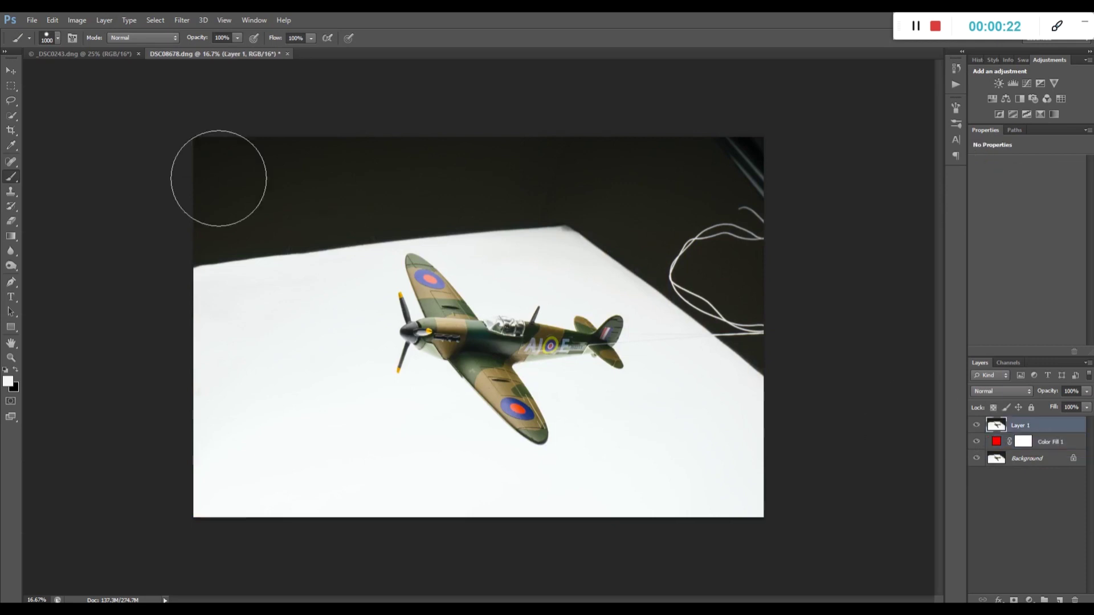
left_click(32, 20)
left_click(50, 146)
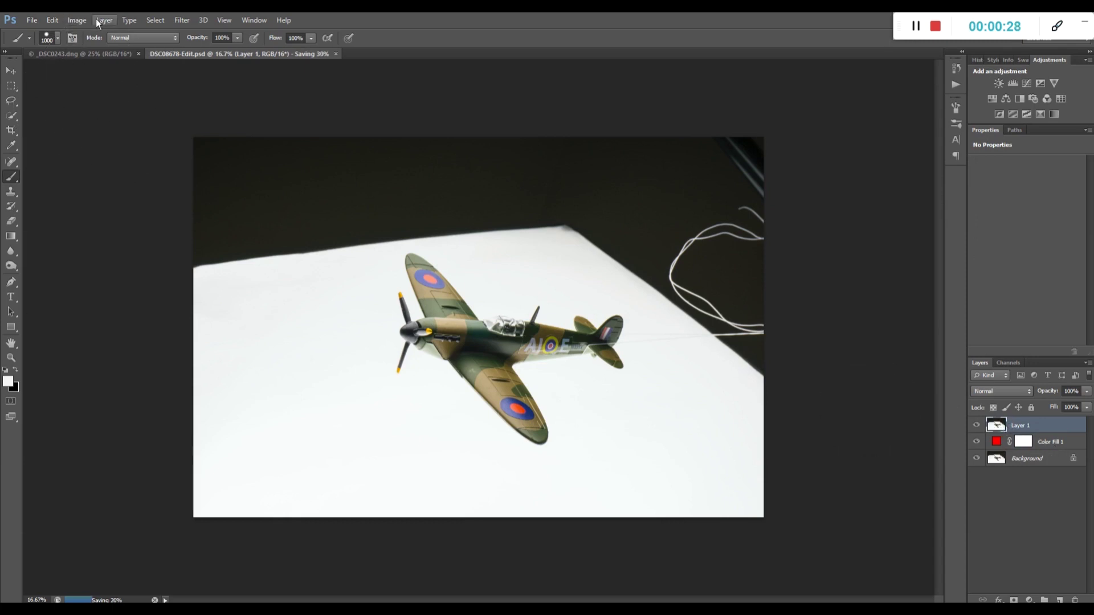
Select the white paper around the plane with Color Range, adding several sampled tones above and below the plane
left_click(151, 21)
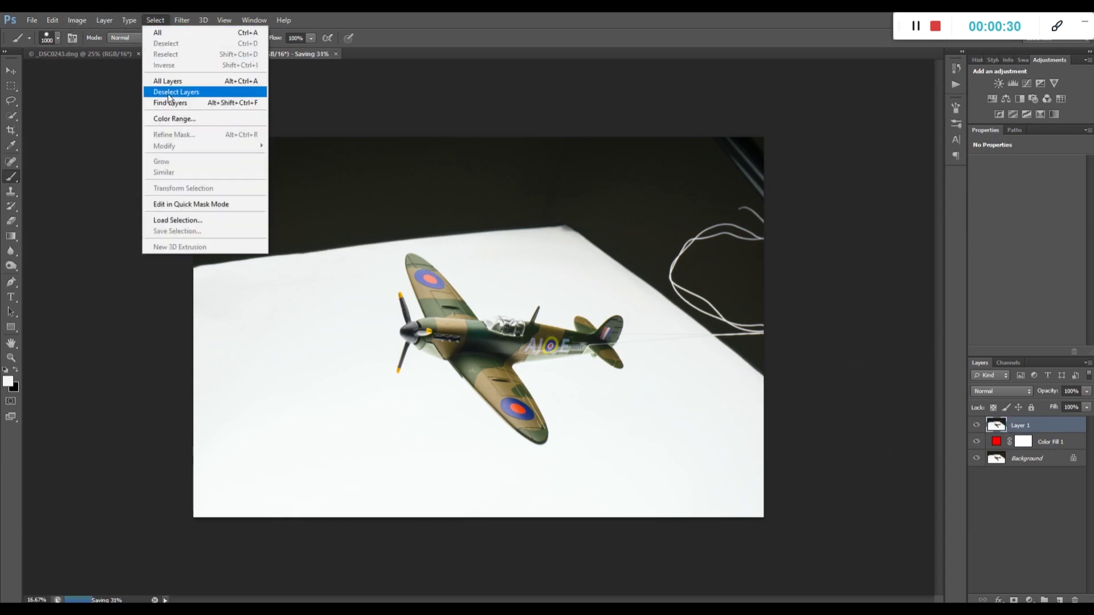
left_click(173, 119)
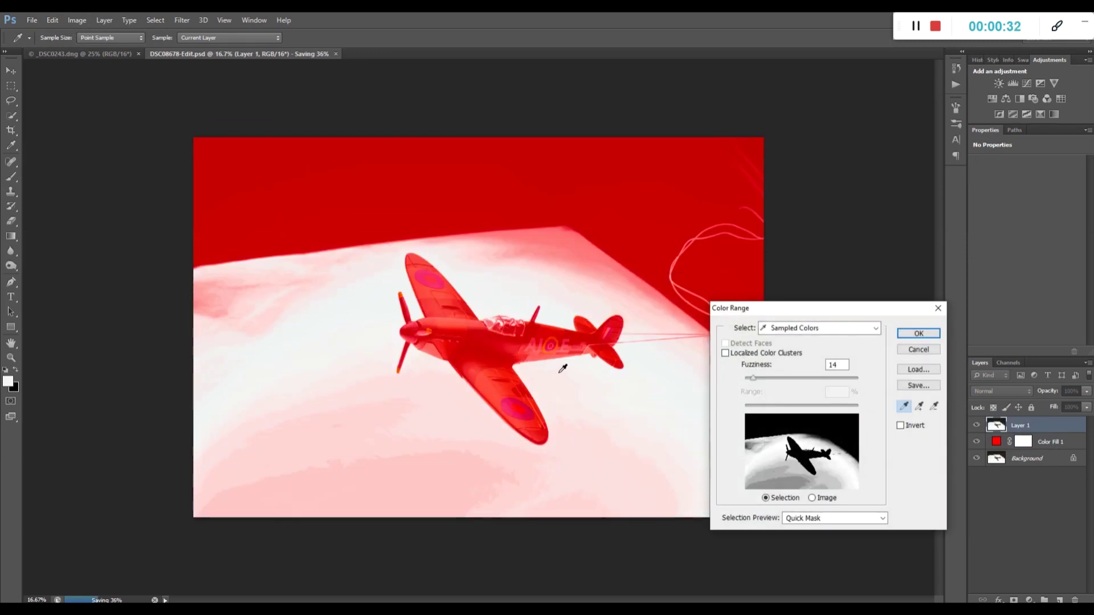
left_click(560, 373)
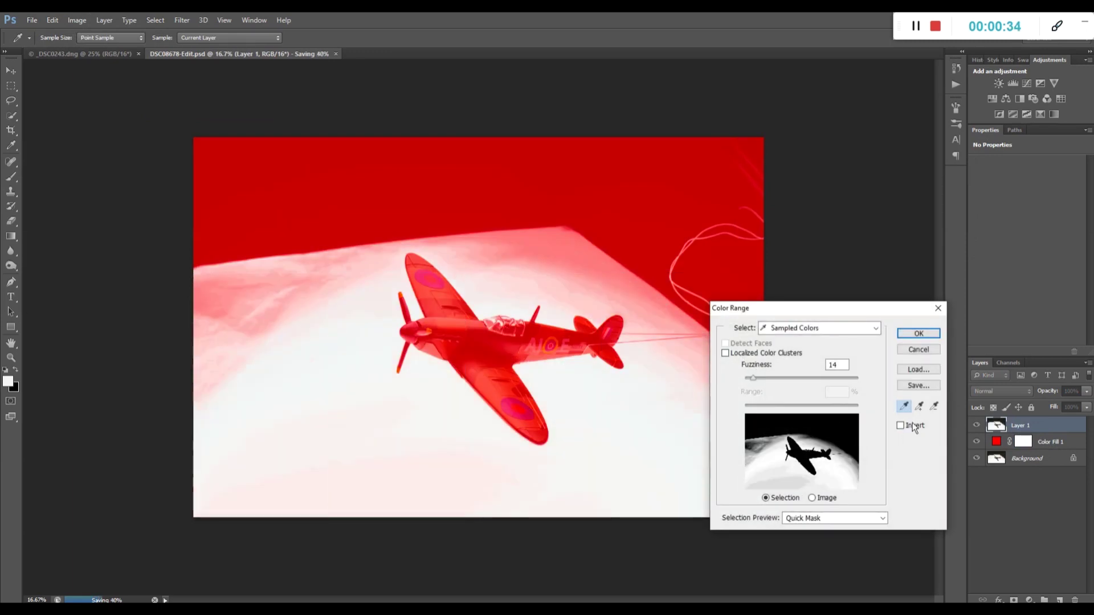
left_click(507, 296)
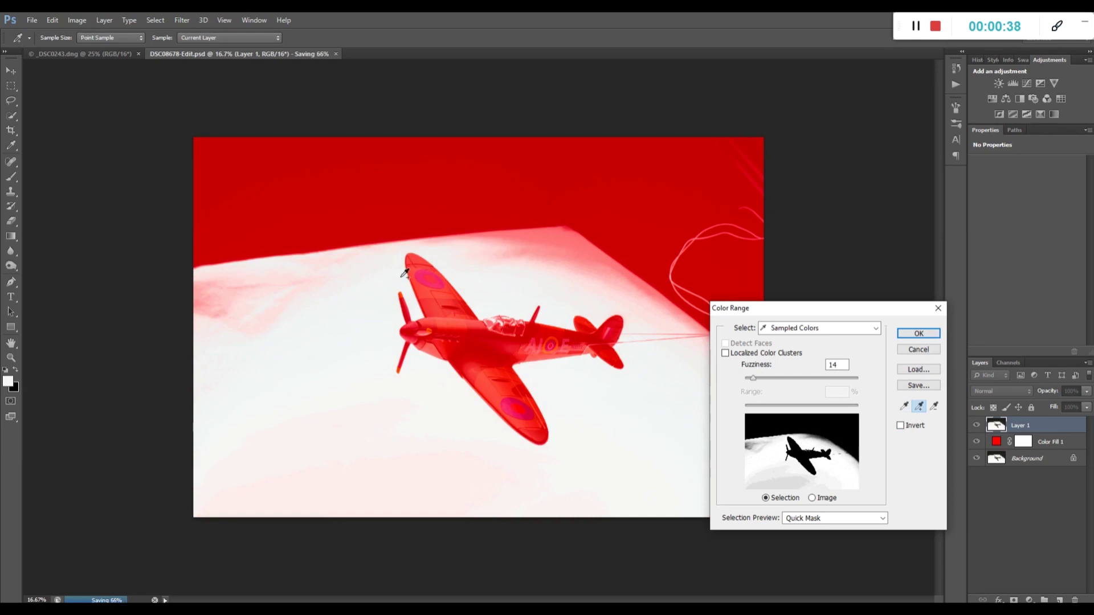
left_click(459, 394)
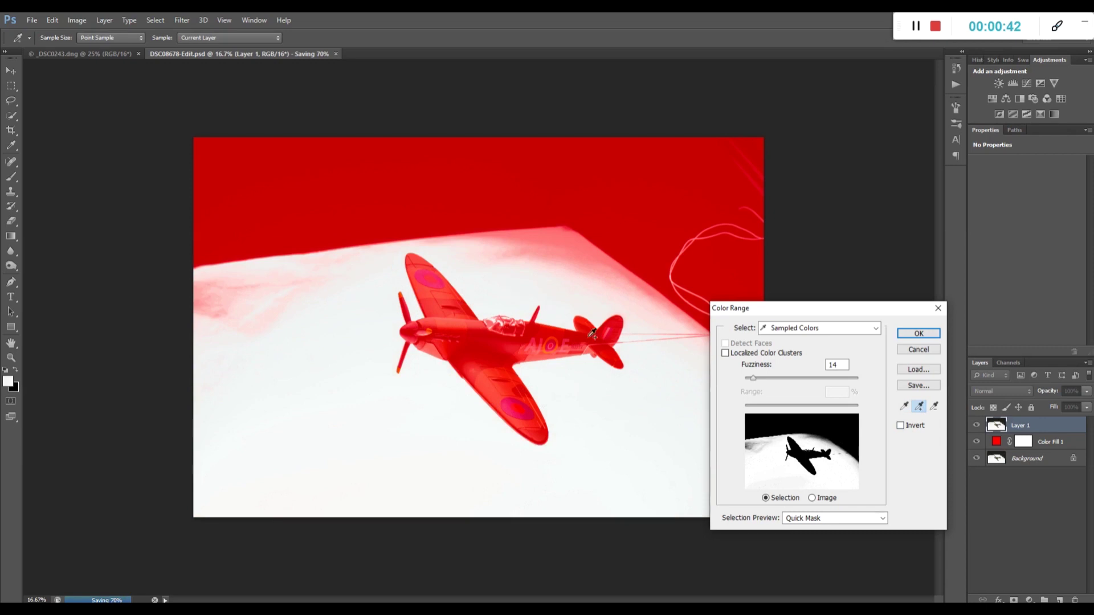
left_click(918, 335)
Add a layer mask to Layer 1 from the selection and invert the mask
key("b")
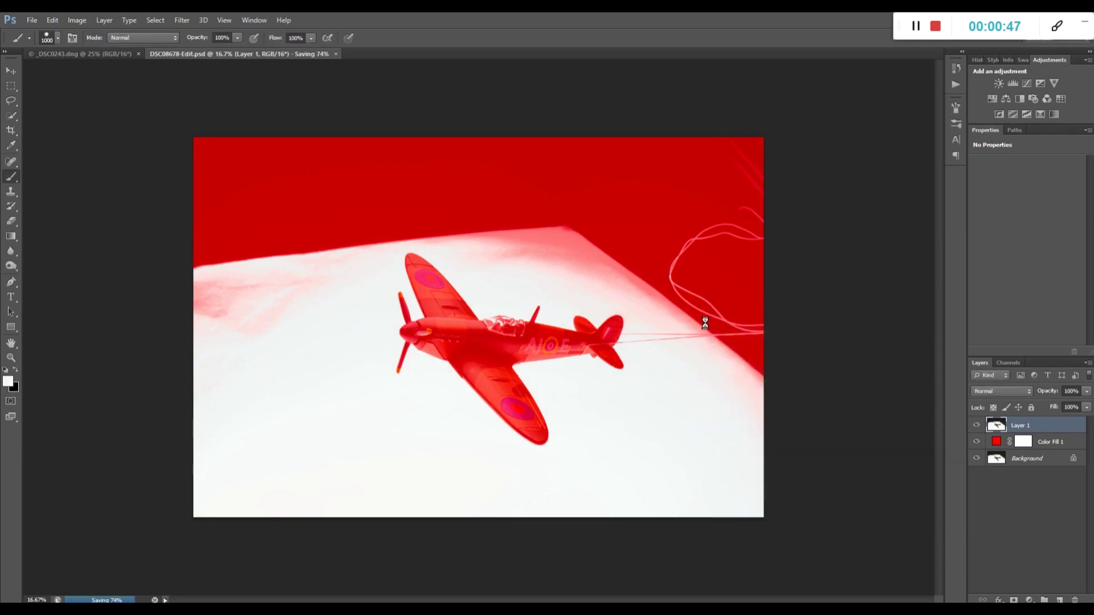
left_click(1013, 599)
key("x")
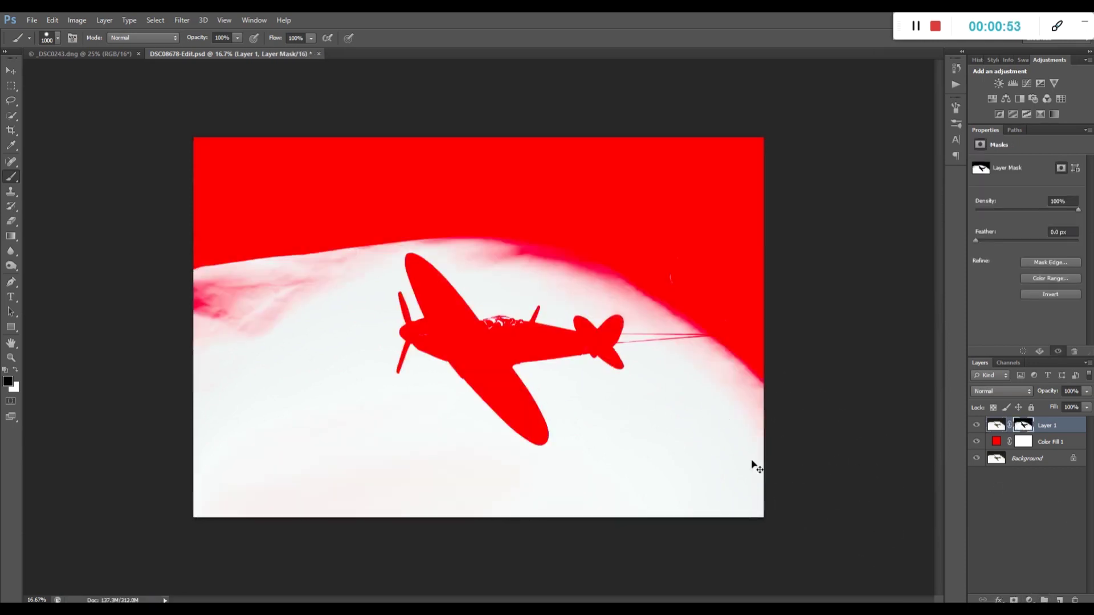
key("ctrl+i")
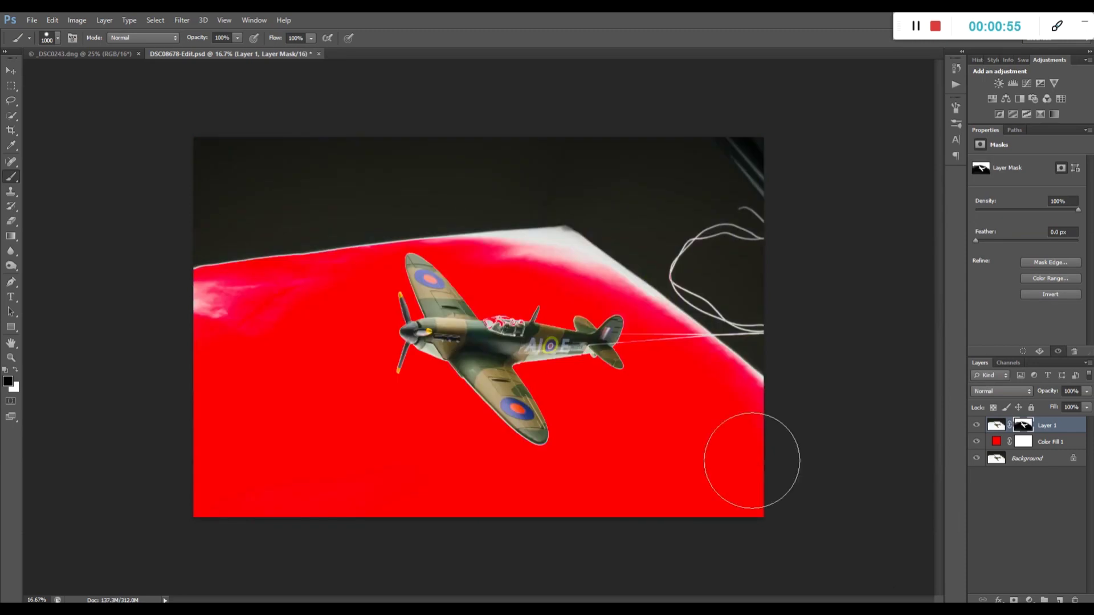
Display the Layer 1 mask alone and paint the background around the plane black with a brush of size 800
left_click(1031, 428, "alt")
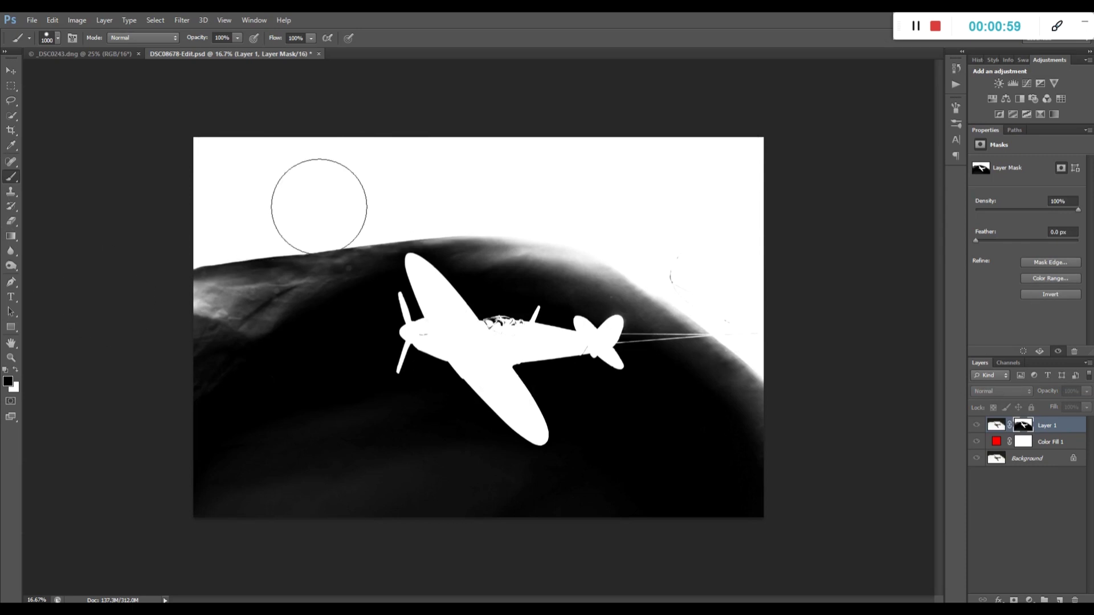
key("bracketleft")
key("bracketleft")
key("bracketleft")
key("bracketleft")
key("bracketright")
key("bracketright")
mouse_move(403, 165)
left_mouse_down()
mouse_move(251, 163)
mouse_move(216, 214)
mouse_move(251, 263)
mouse_move(285, 283)
mouse_move(230, 469)
mouse_move(344, 161)
mouse_move(735, 180)
mouse_move(589, 176)
mouse_move(760, 361)
mouse_move(750, 190)
mouse_move(578, 213)
mouse_move(325, 190)
mouse_move(307, 204)
mouse_move(318, 232)
mouse_move(349, 203)
mouse_move(496, 195)
mouse_move(445, 192)
mouse_move(630, 237)
mouse_move(700, 302)
mouse_move(689, 342)
mouse_move(702, 341)
mouse_move(780, 444)
left_mouse_up()
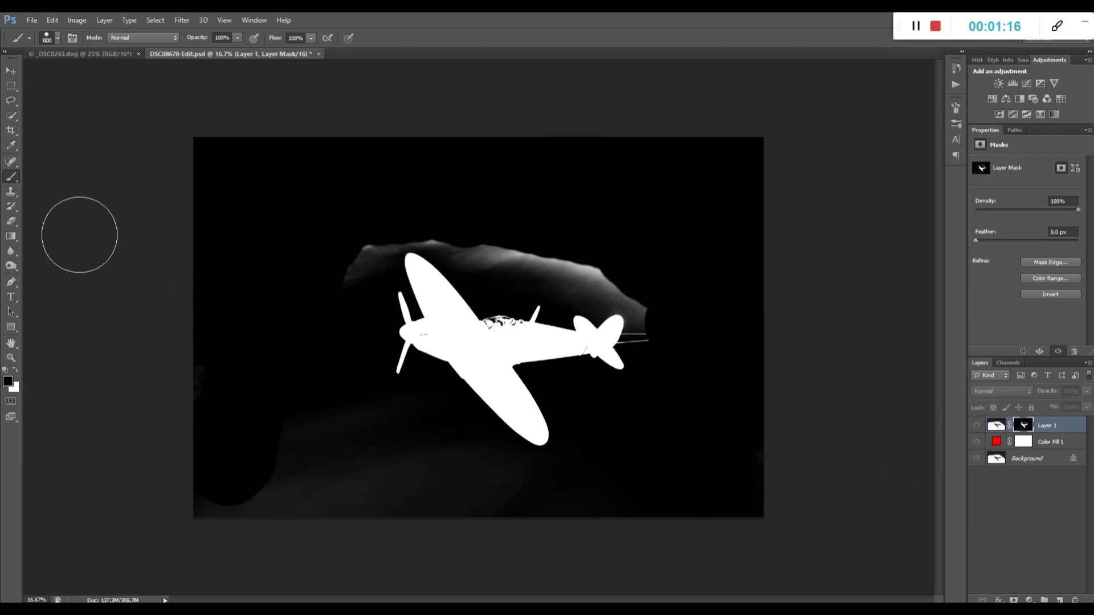
Darken the remaining grey background areas of the mask to black with the Burn tool, using range Shadows and exposure 26%
left_click(10, 267)
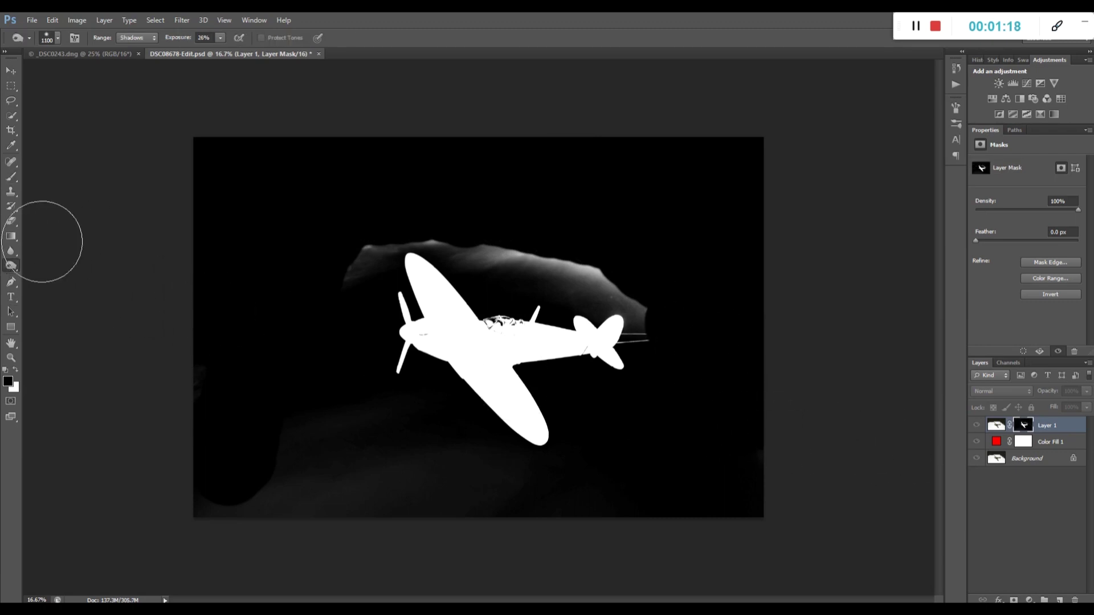
left_click(136, 38)
left_click(141, 39)
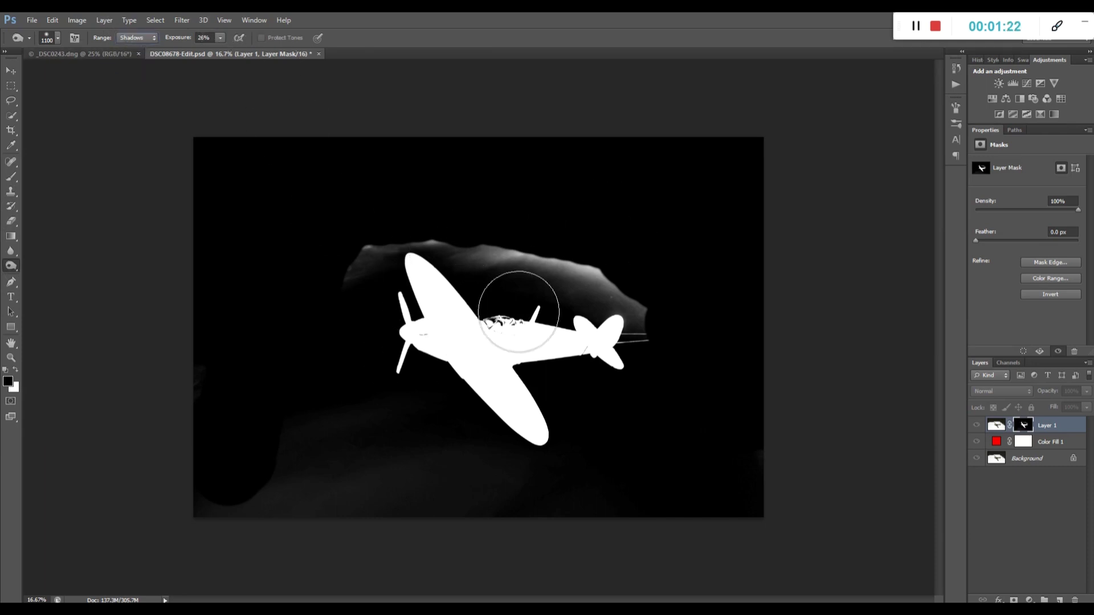
mouse_move(408, 484)
left_mouse_down()
mouse_move(254, 481)
mouse_move(450, 469)
left_mouse_up()
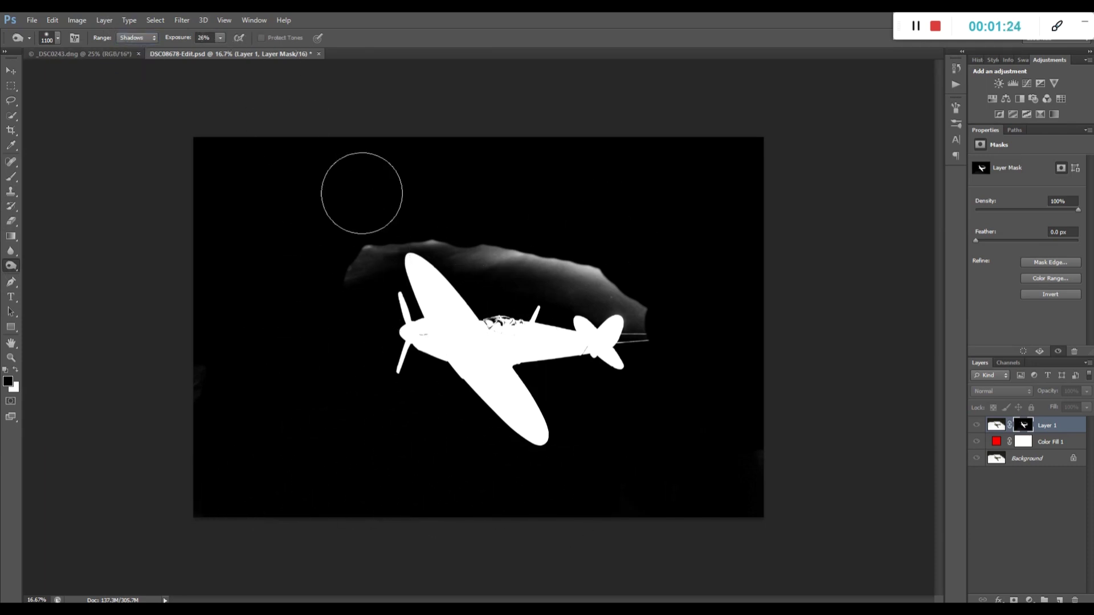
left_click_drag(349, 205, 337, 273)
mouse_move(536, 248)
left_mouse_down()
mouse_move(484, 230)
mouse_move(535, 237)
mouse_move(654, 289)
mouse_move(606, 251)
mouse_move(642, 268)
mouse_move(408, 213)
left_mouse_up()
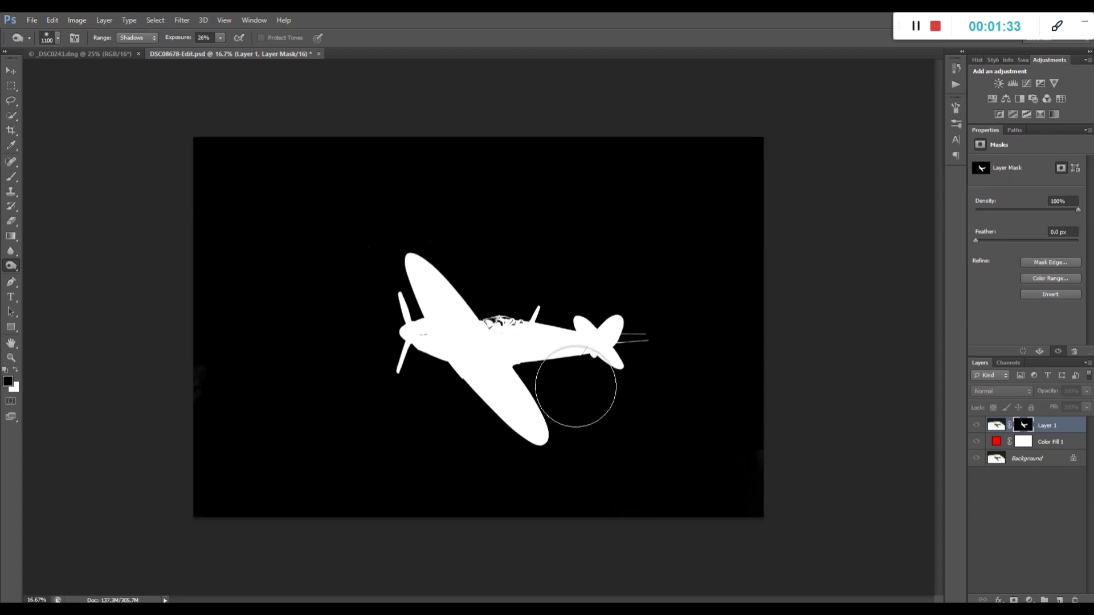
mouse_move(348, 410)
left_mouse_down()
mouse_move(636, 462)
mouse_move(757, 159)
mouse_move(394, 168)
mouse_move(229, 410)
left_mouse_up()
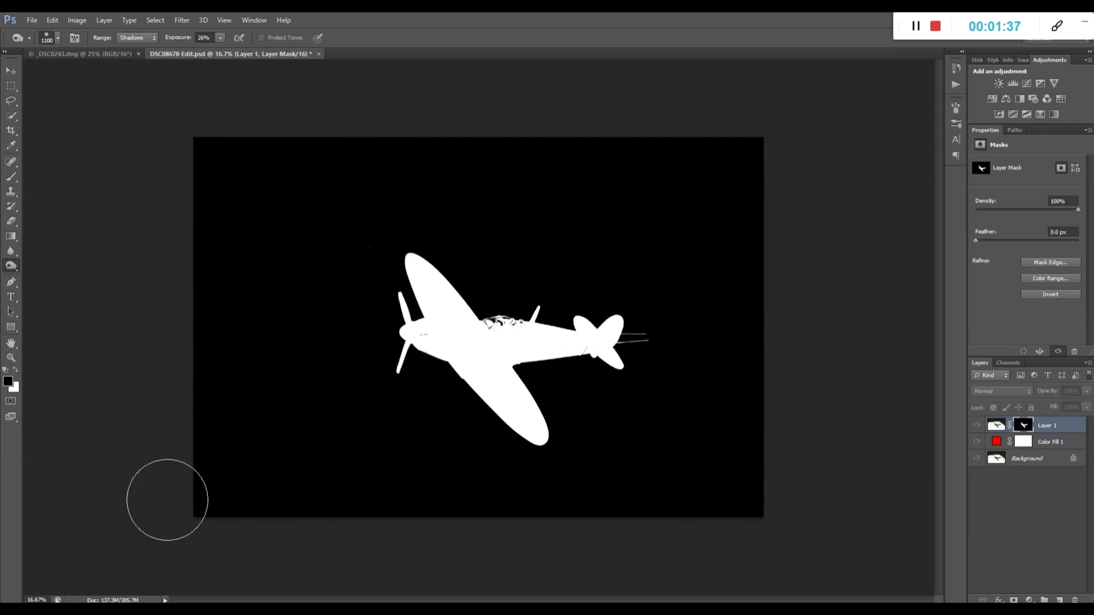
Compare the cut-out plane with its mask at close range to find holes in the nose and cockpit
key("ctrl+plus")
key("ctrl+plus")
key("ctrl+plus")
key("ctrl+plus")
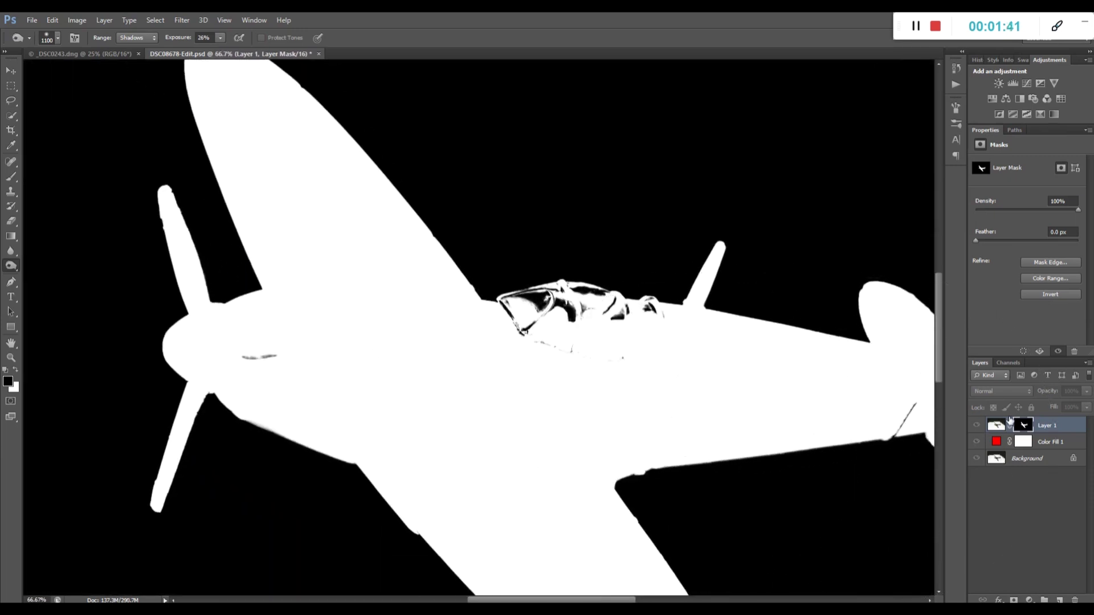
left_click(996, 426)
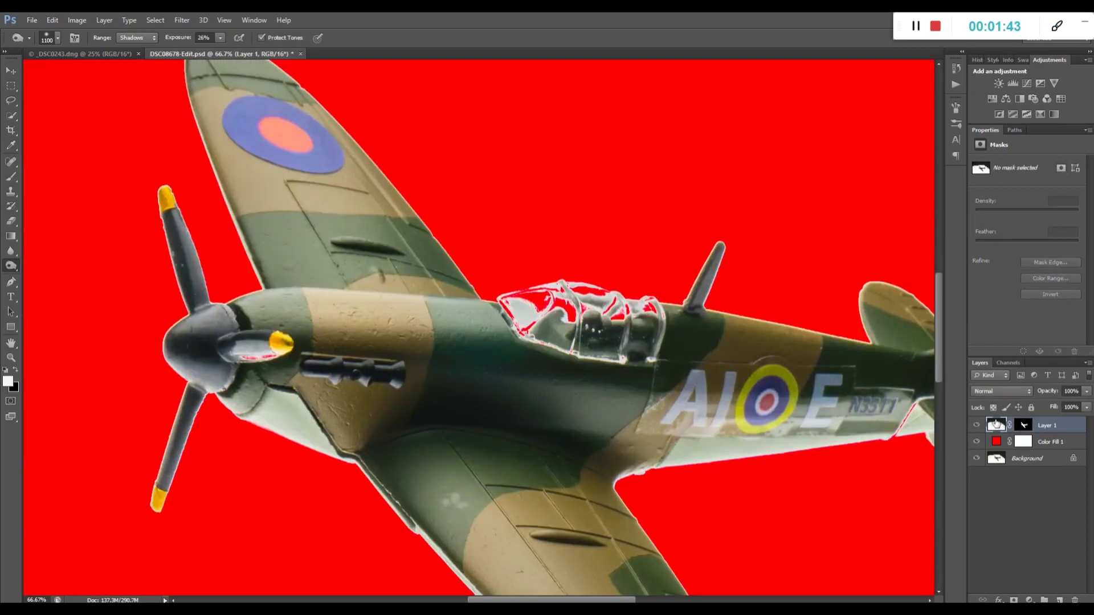
left_click(1023, 426)
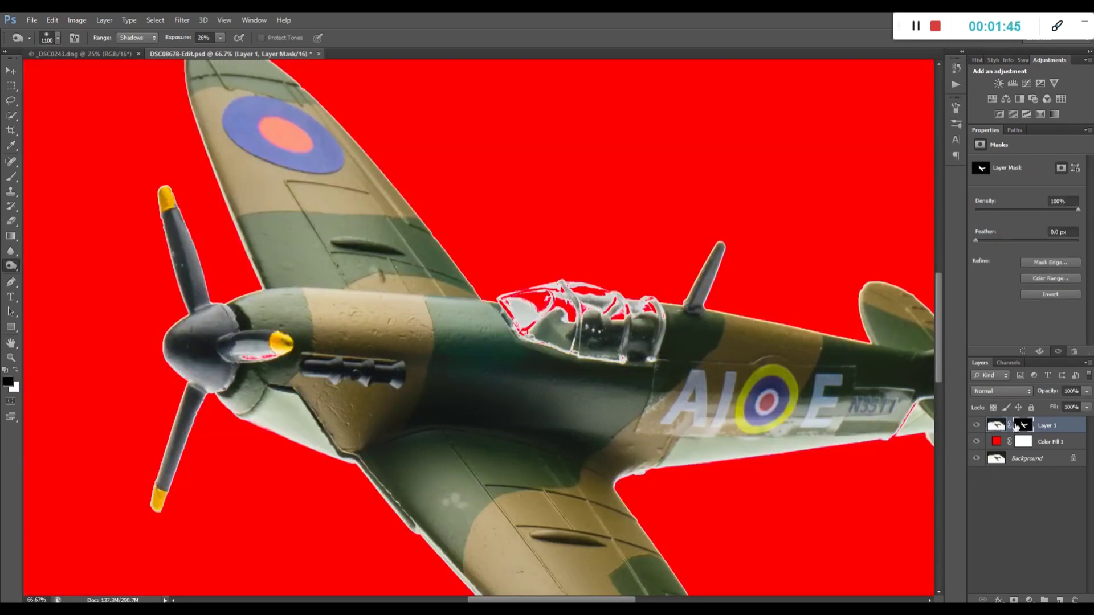
left_click(1025, 428, "alt")
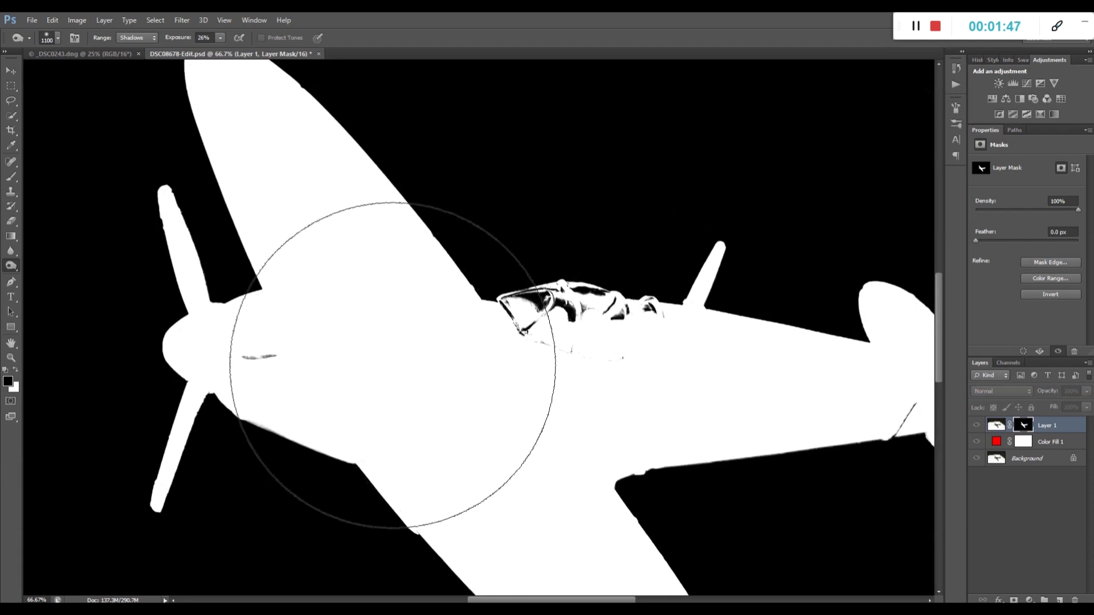
Paint white over the dark marks on the nose and below the cockpit in the mask, with a brush of size 125
key("bracketleft")
key("bracketleft")
key("bracketleft")
key("bracketleft")
key("bracketleft")
key("bracketleft")
key("bracketleft")
key("bracketleft")
key("bracketleft")
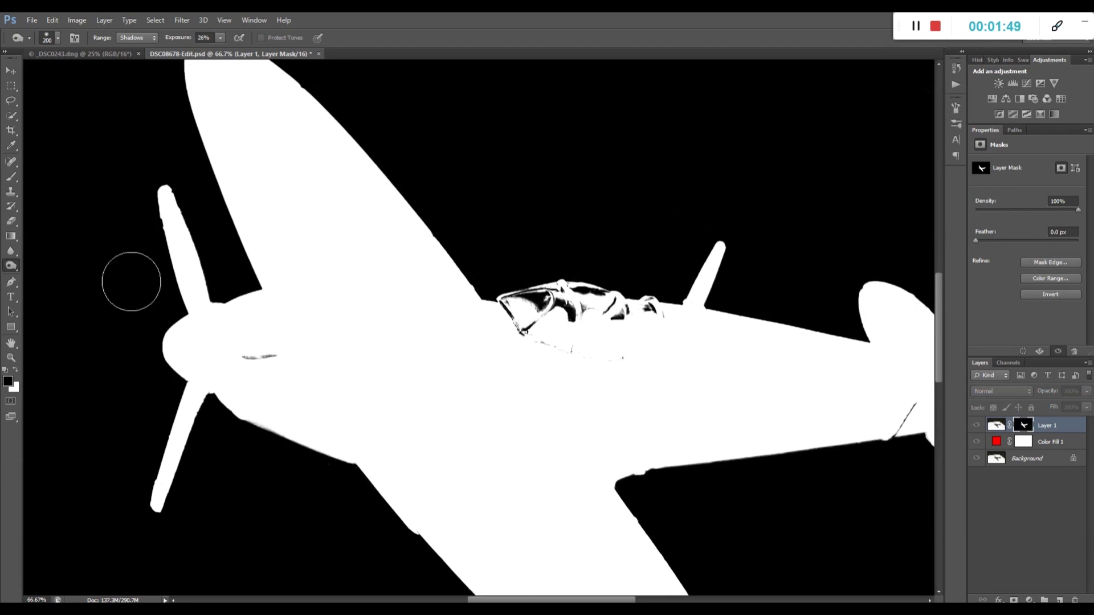
left_click(16, 371)
key("bracketleft")
key("bracketleft")
key("bracketleft")
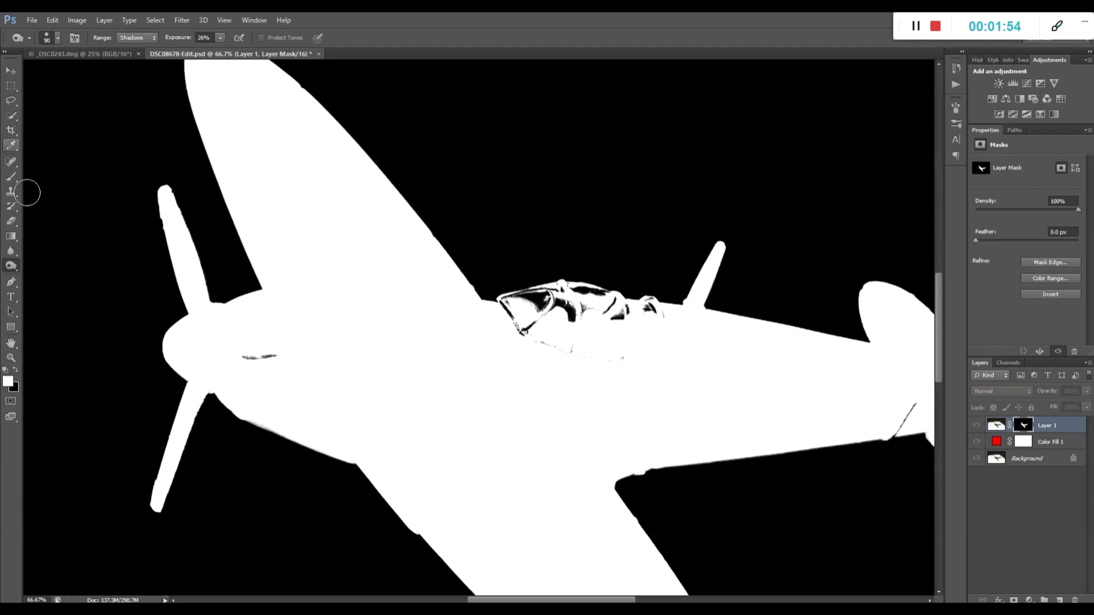
left_click(11, 176)
key("bracketleft")
key("bracketleft")
key("bracketleft")
key("bracketleft")
key("bracketleft")
key("bracketleft")
left_click_drag(254, 348, 279, 357)
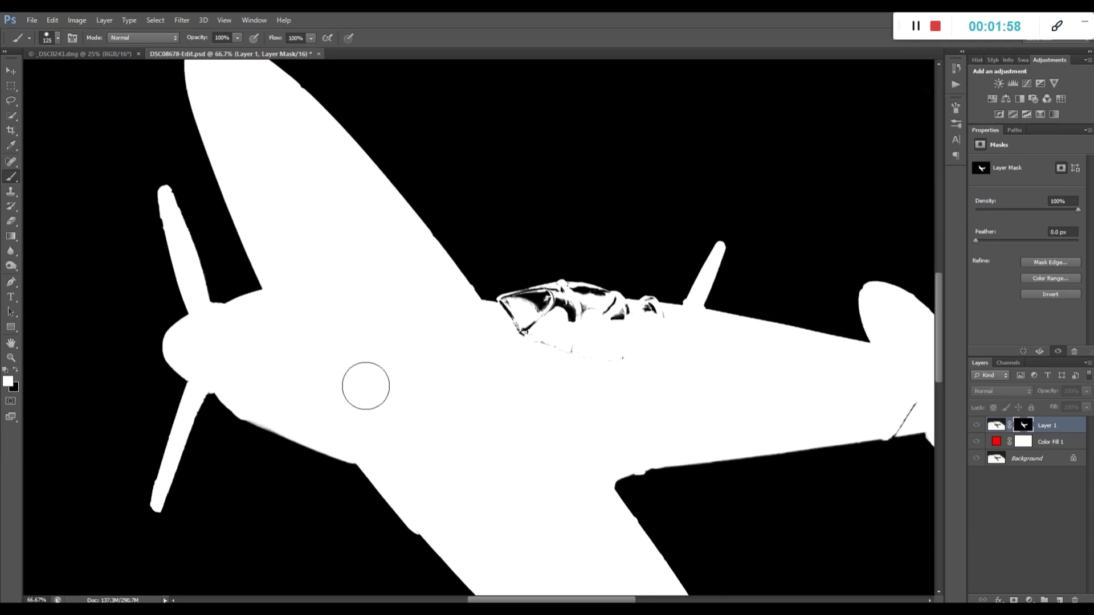
mouse_move(463, 391)
left_mouse_down()
mouse_move(602, 392)
mouse_move(637, 373)
mouse_move(606, 386)
left_mouse_up()
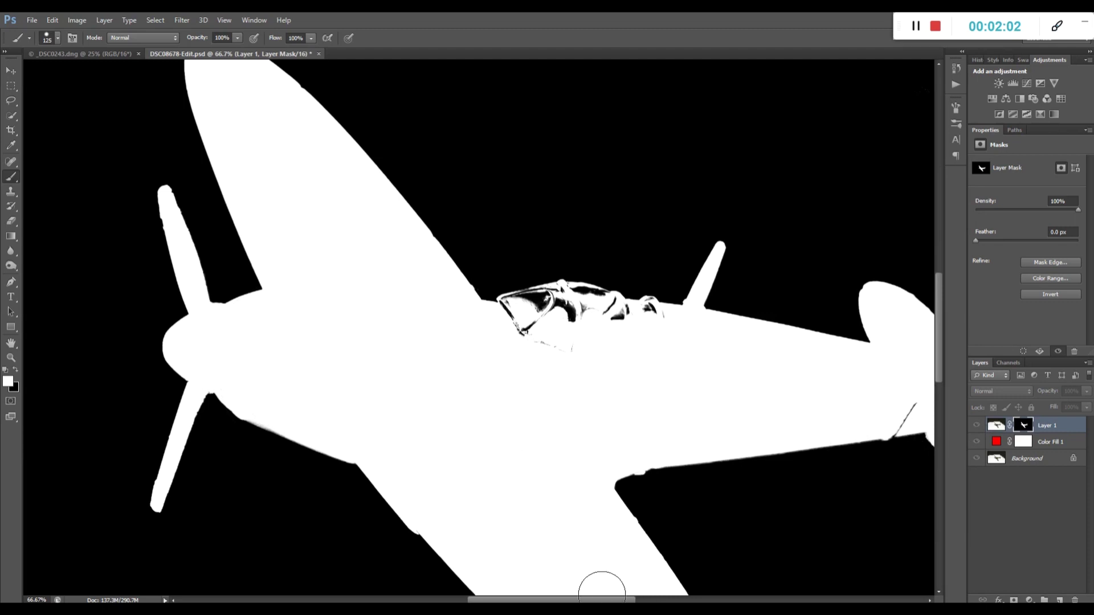
Paint white over the thin dark line in front of the tail in the mask, with a brush of size 35
left_click_drag(602, 601, 654, 601)
key("bracketleft")
key("bracketleft")
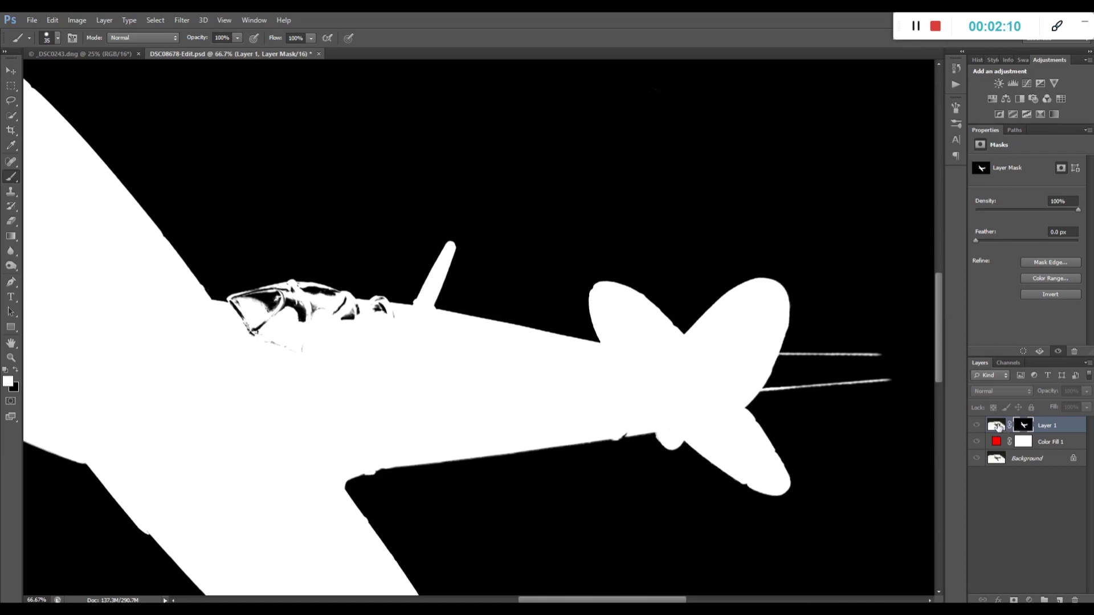
Return to the composite view and paint white over the red holes in the cockpit canopy in Layer 1's mask, with a brush of size 20
left_click(1023, 426, "alt")
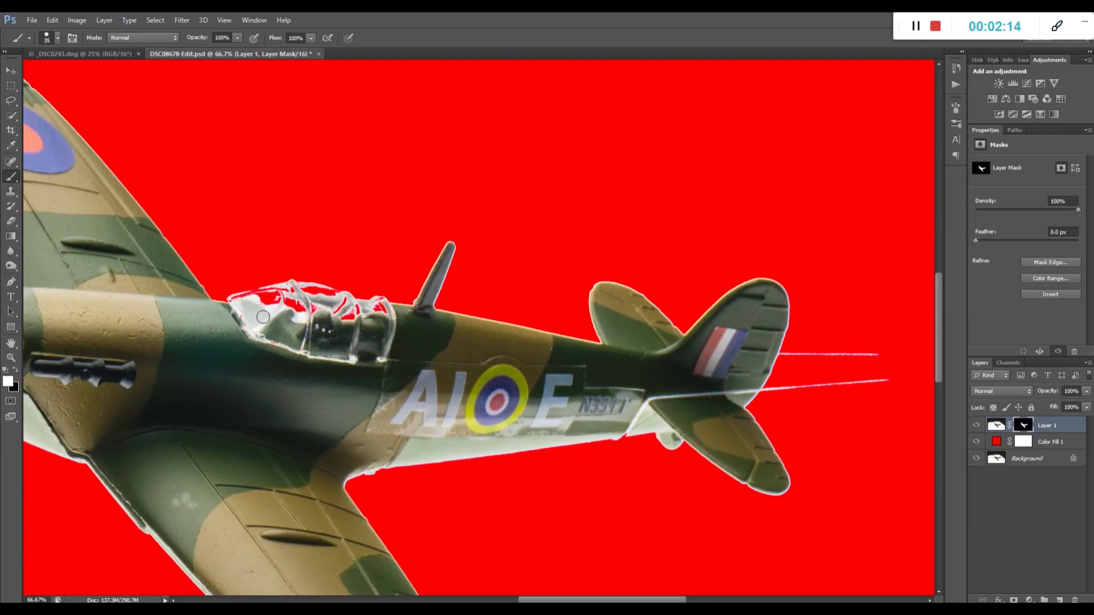
key("ctrl+plus")
key("ctrl+plus")
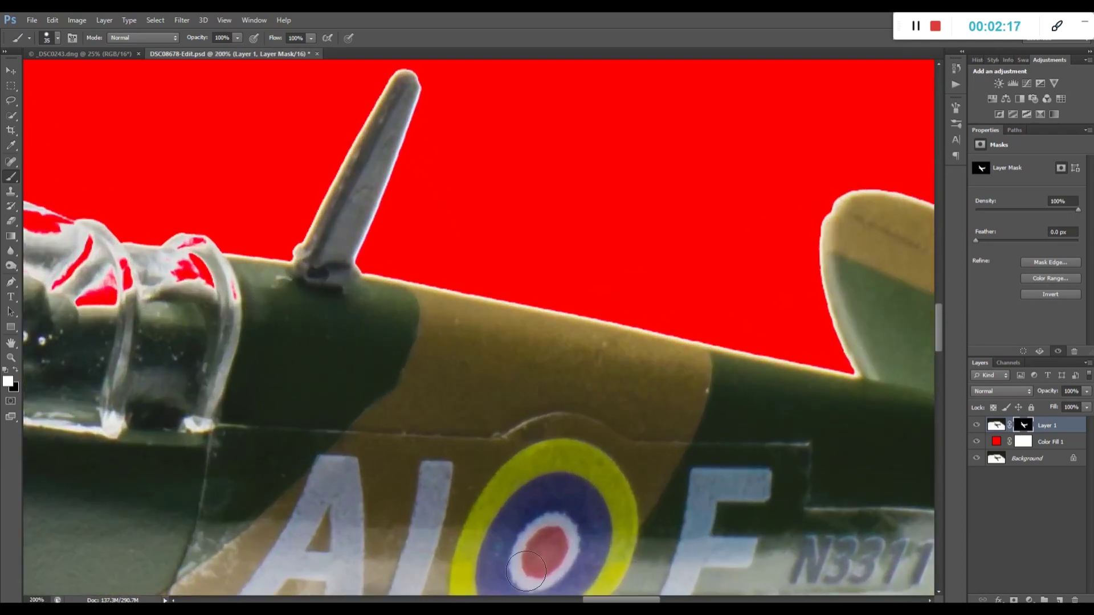
left_click_drag(620, 601, 565, 600)
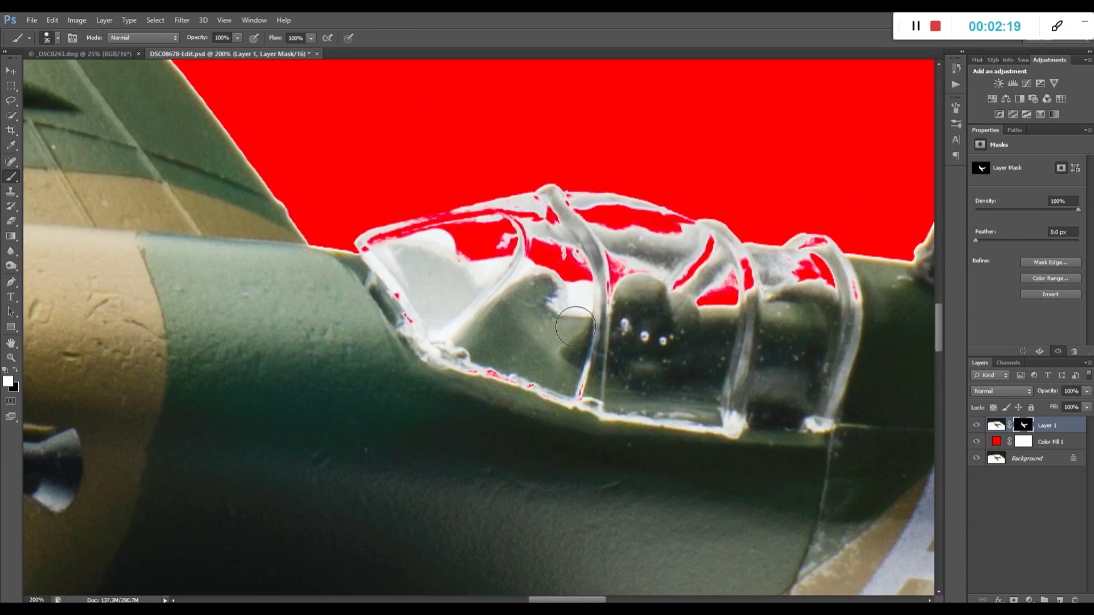
mouse_move(540, 302)
left_mouse_down()
mouse_move(592, 297)
mouse_move(527, 283)
mouse_move(550, 248)
mouse_move(531, 246)
mouse_move(549, 236)
mouse_move(491, 236)
mouse_move(507, 229)
mouse_move(452, 260)
mouse_move(386, 254)
mouse_move(473, 237)
mouse_move(447, 244)
left_mouse_up()
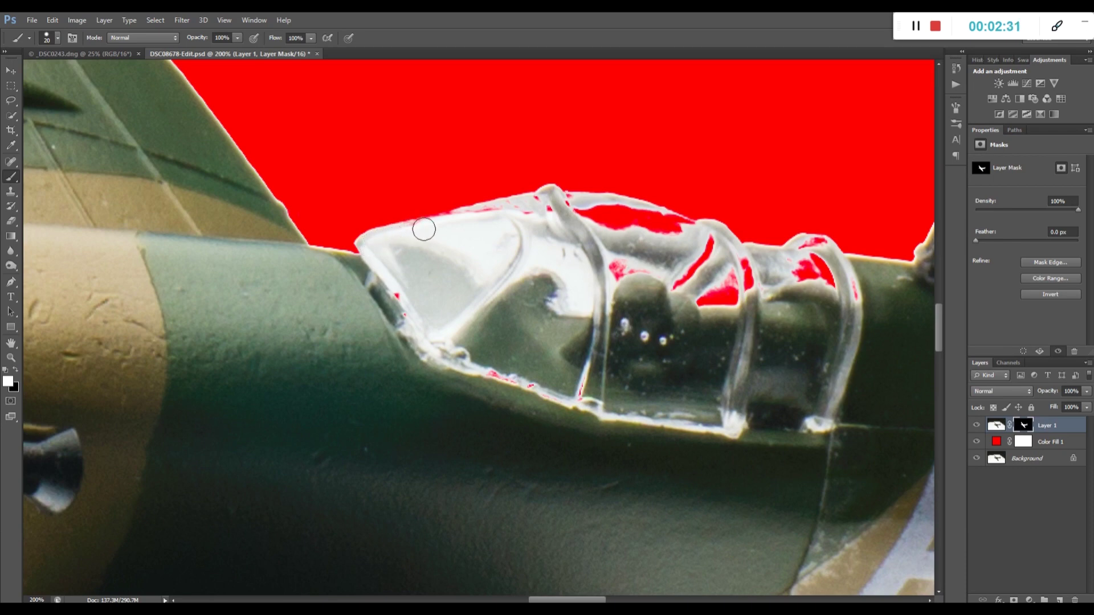
left_click_drag(479, 217, 528, 208)
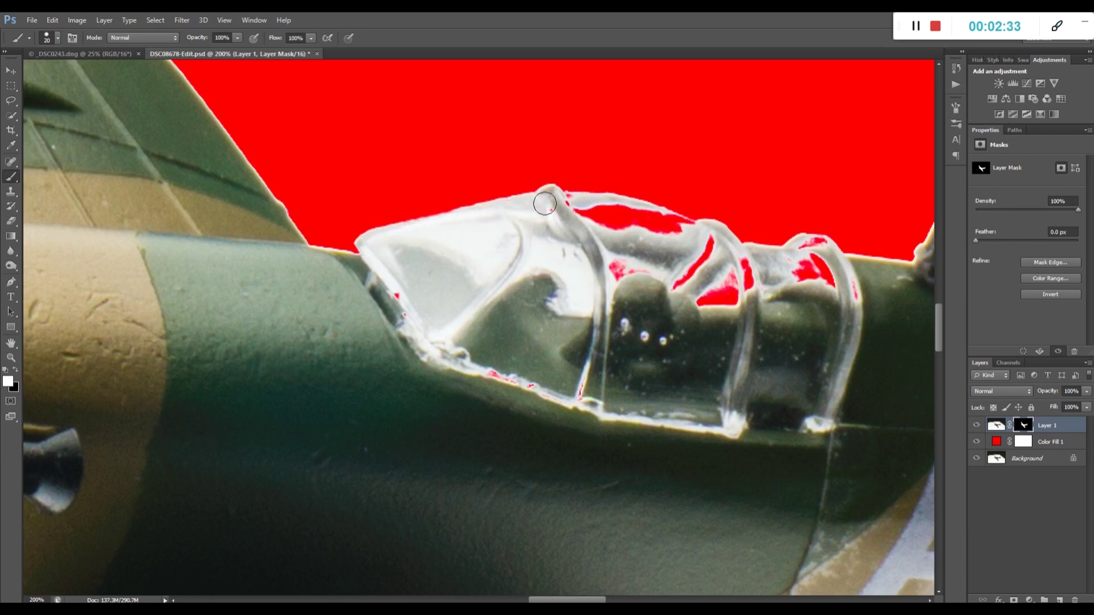
mouse_move(677, 287)
left_mouse_down()
mouse_move(713, 284)
mouse_move(837, 294)
mouse_move(804, 274)
mouse_move(806, 244)
left_mouse_up()
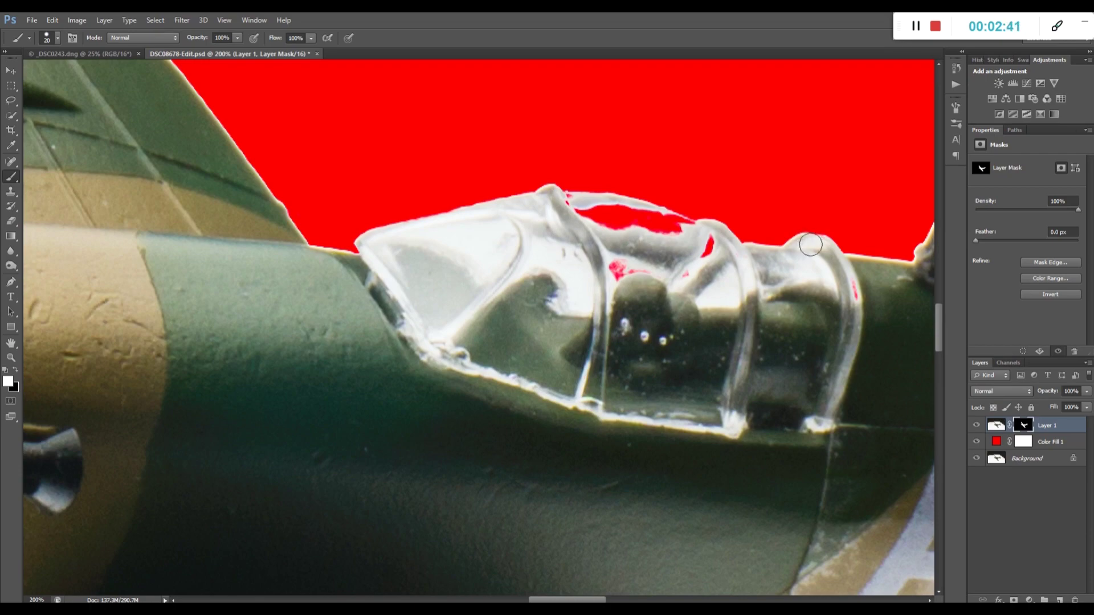
mouse_move(697, 287)
left_mouse_down()
mouse_move(686, 265)
mouse_move(563, 204)
mouse_move(668, 222)
mouse_move(718, 253)
left_mouse_up()
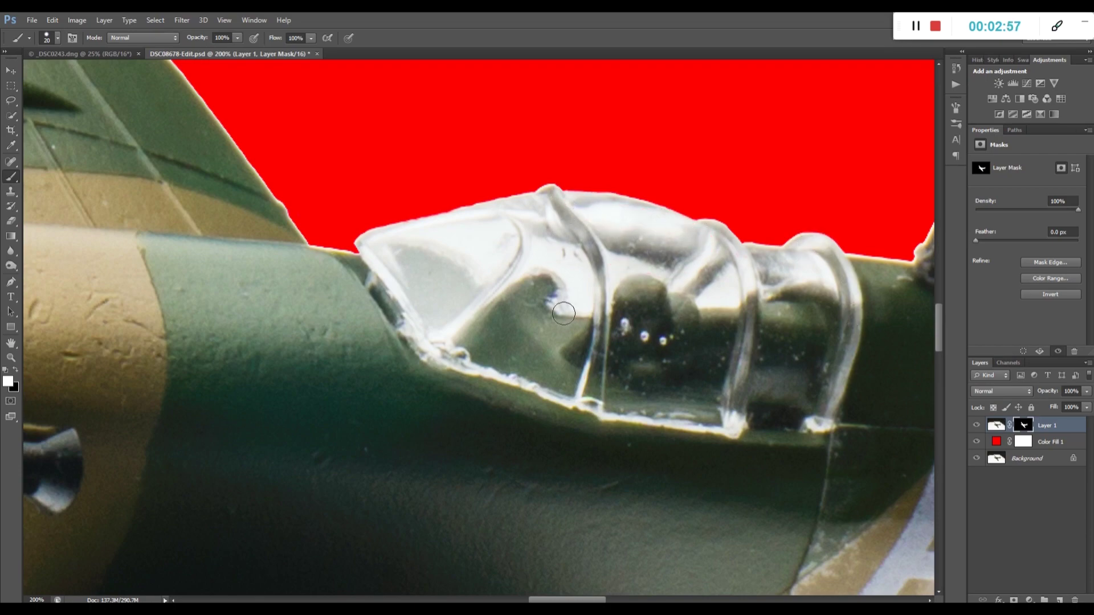
Paint black in the mask over the bump under the rear fuselage and the fringe in front of the tail wheel, and save the document
left_click_drag(555, 601, 660, 601)
left_click_drag(939, 330, 943, 346)
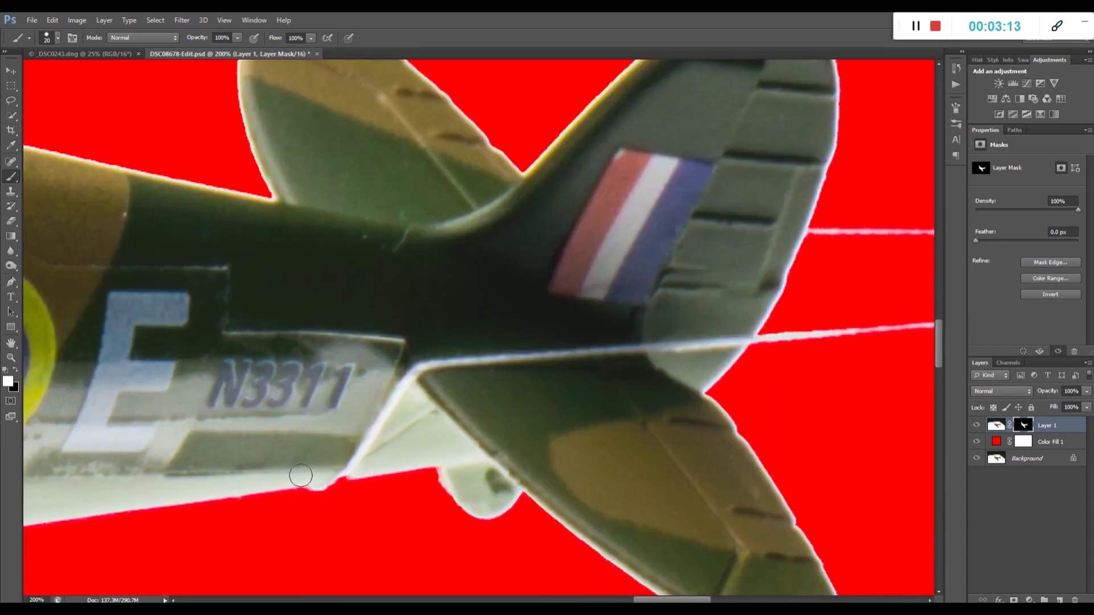
left_click_drag(301, 500, 361, 496)
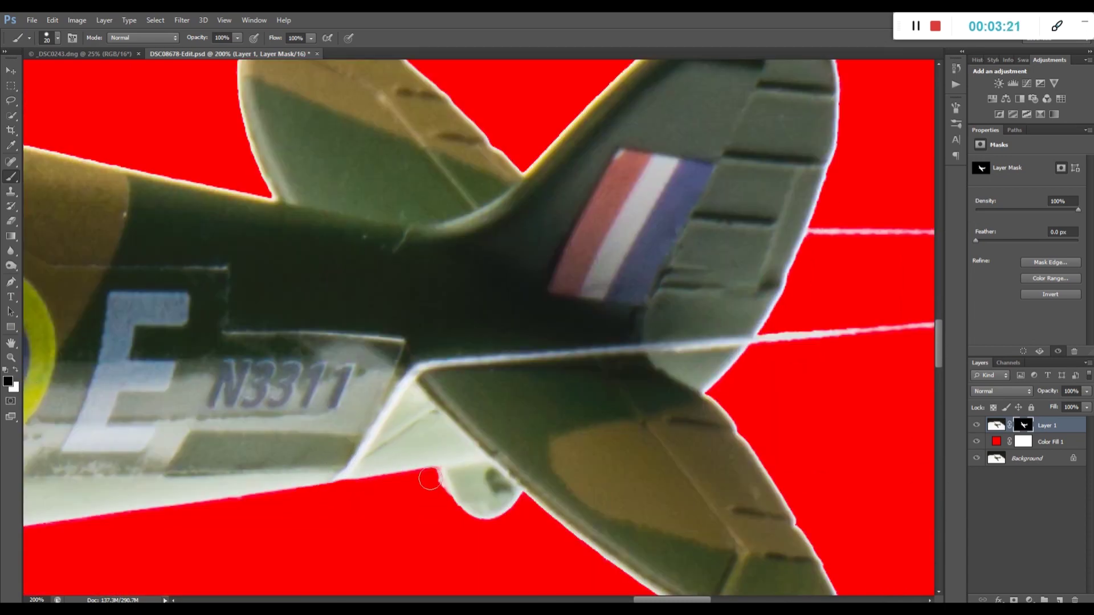
key("ctrl+plus")
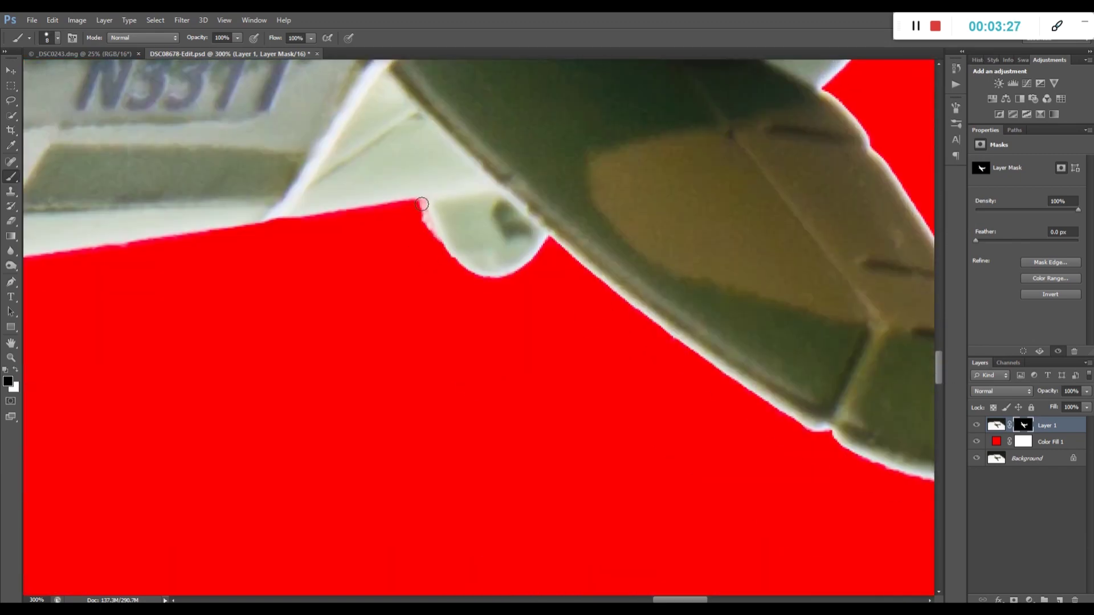
left_click_drag(422, 203, 440, 249)
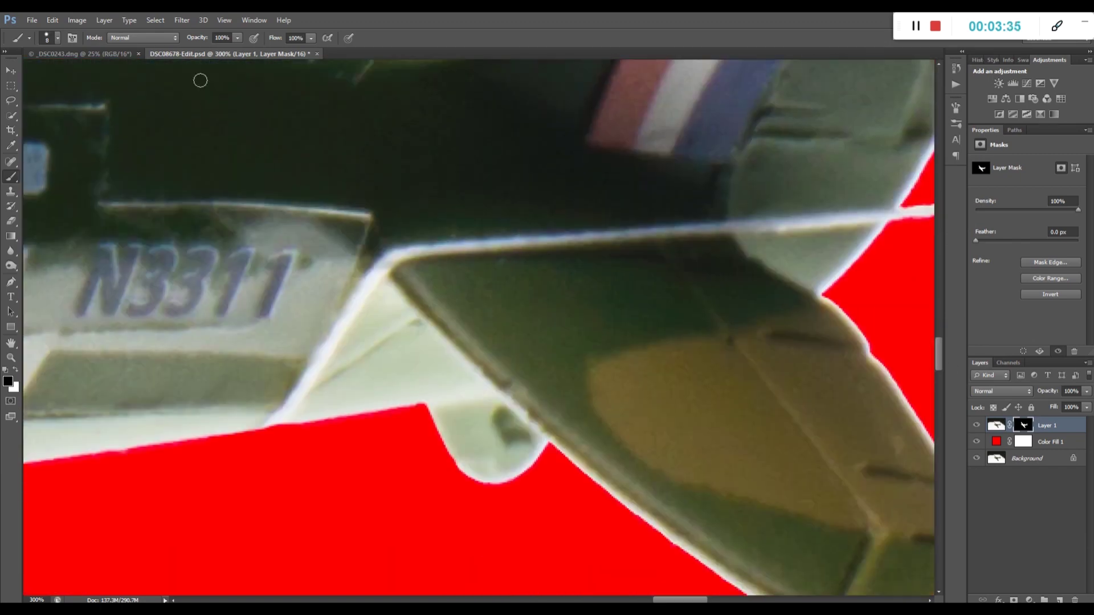
left_click(32, 20)
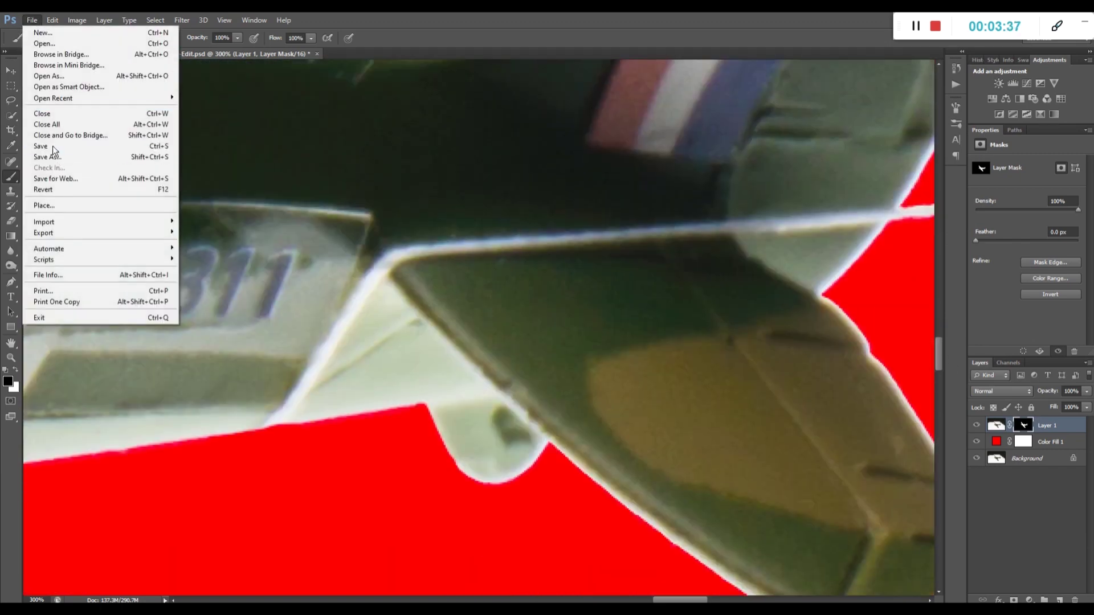
left_click(35, 142)
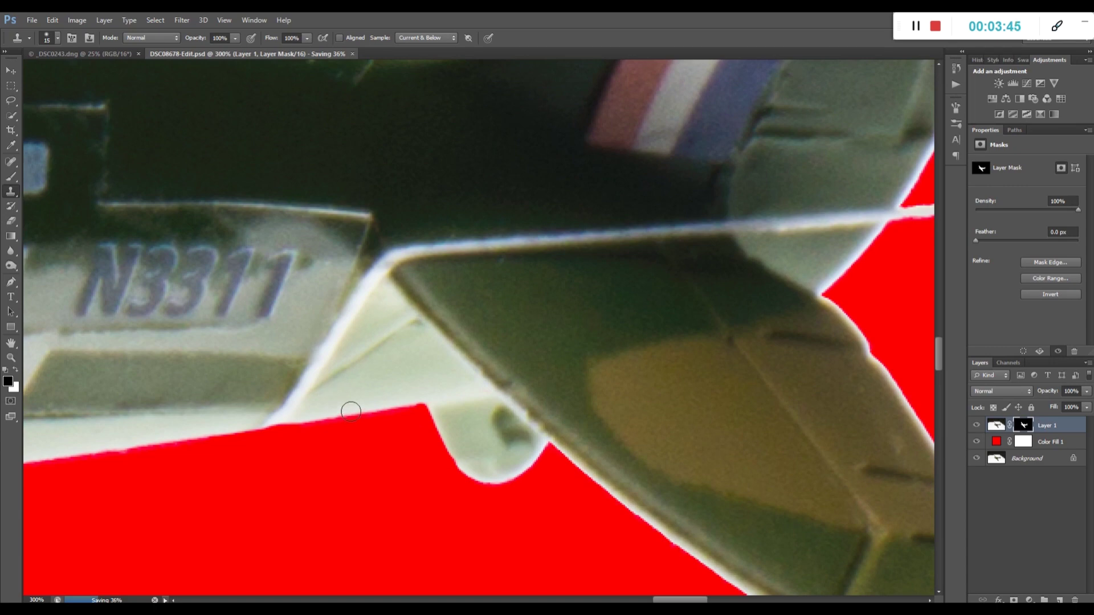
left_click(349, 367, "alt")
key("bracketright")
key("bracketright")
left_click_drag(299, 401, 312, 391)
left_click(53, 20)
left_click(68, 32)
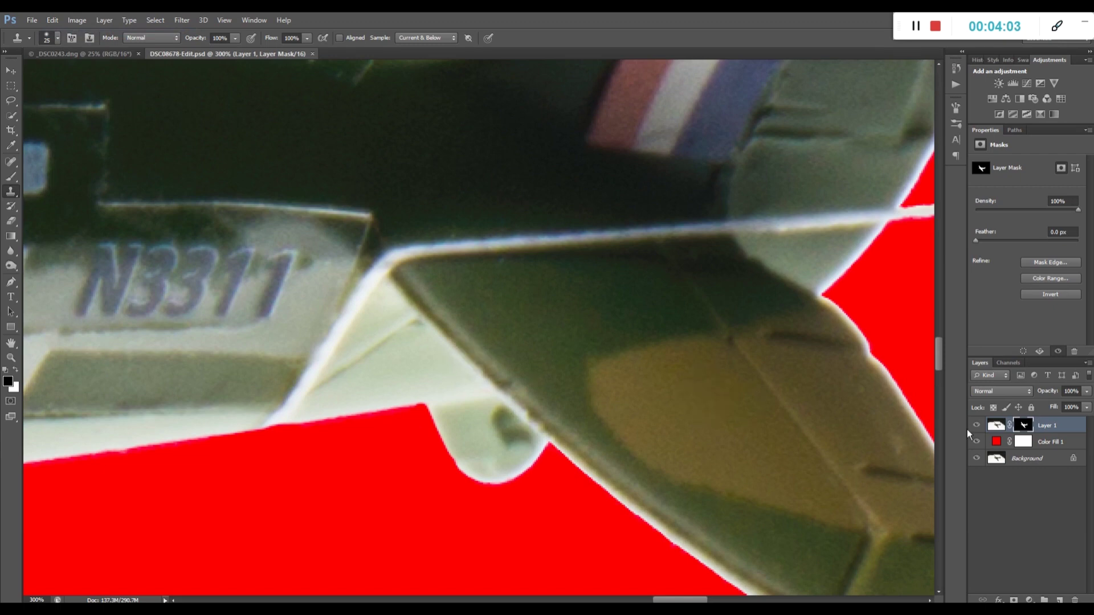
Clone nearby paint on Layer 1's image over the white wire crossing the rear fuselage and the front of the lower tailplane
left_click(997, 425)
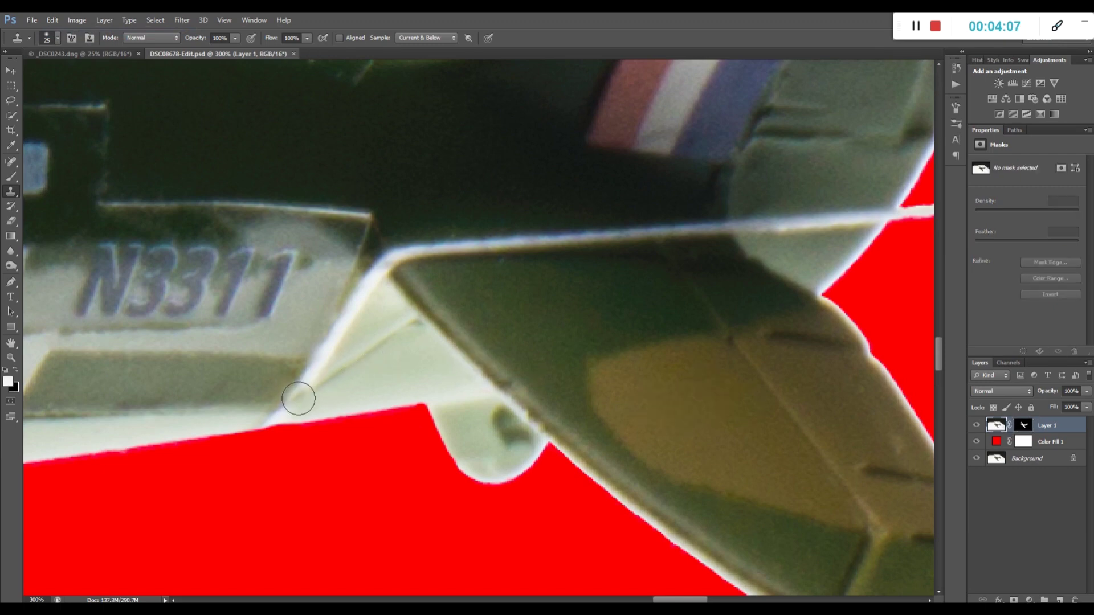
mouse_move(301, 401)
left_mouse_down()
mouse_move(310, 378)
mouse_move(282, 418)
mouse_move(264, 419)
left_mouse_up()
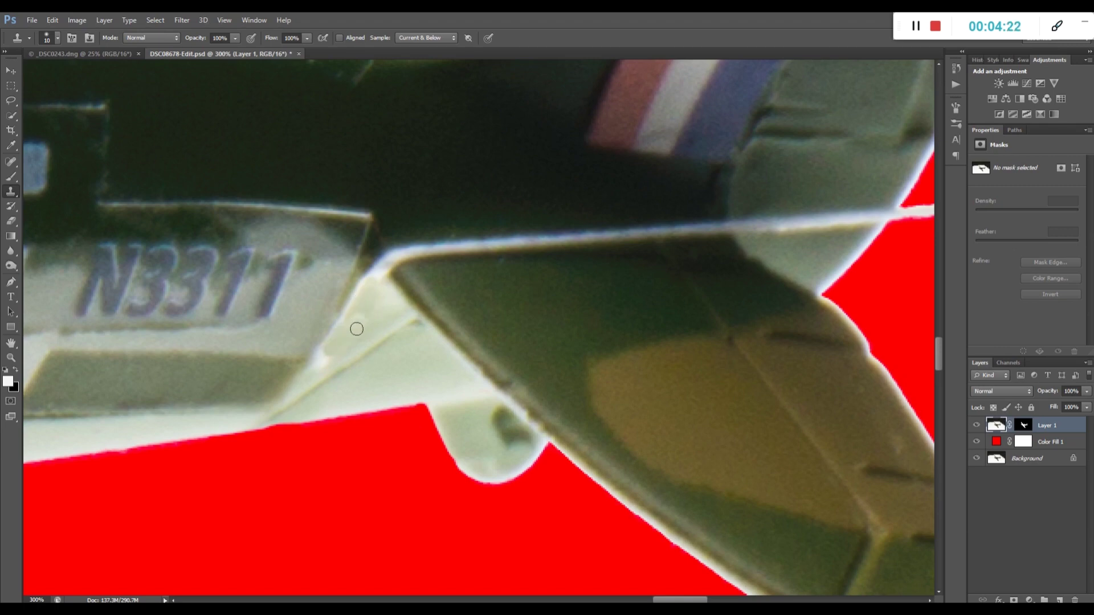
left_click(374, 380, "alt")
mouse_move(415, 297)
left_mouse_down()
mouse_move(379, 267)
mouse_move(400, 246)
mouse_move(435, 255)
mouse_move(496, 242)
left_mouse_up()
mouse_move(515, 206)
left_mouse_down()
mouse_move(524, 247)
mouse_move(410, 247)
mouse_move(506, 269)
left_mouse_up()
left_click(506, 269, "alt")
left_click(375, 211, "alt")
left_click_drag(414, 249, 472, 216)
left_click(445, 172, "alt")
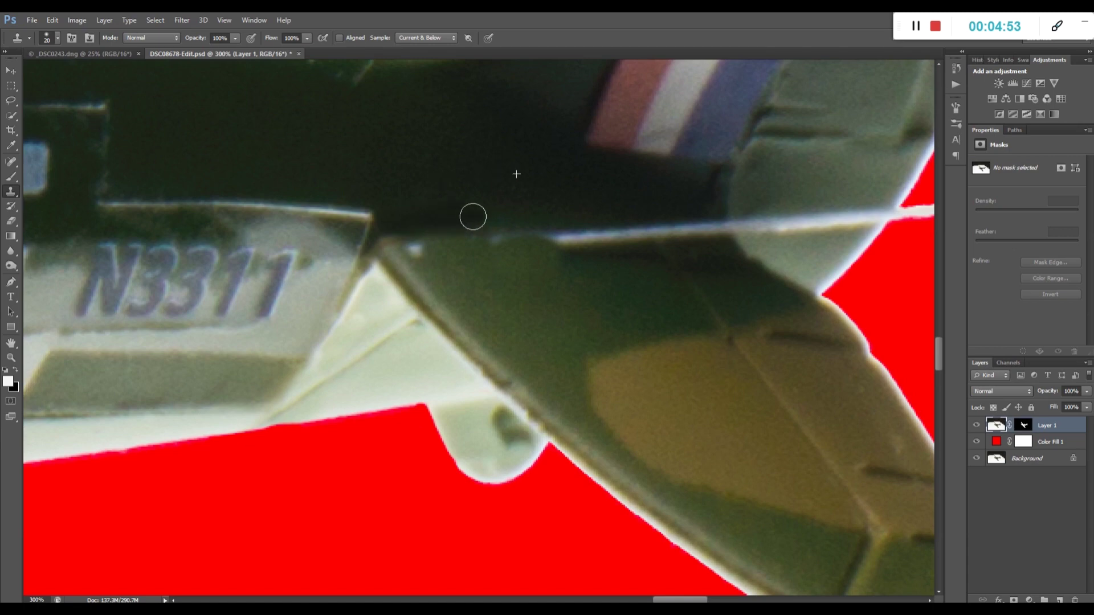
Clone dark green paint over the rest of the wire along the tailplane's upper edge, with a Clone Stamp of size 20
left_click_drag(622, 248, 535, 243)
mouse_move(641, 230)
left_mouse_down()
mouse_move(719, 242)
mouse_move(716, 265)
mouse_move(703, 263)
left_mouse_up()
left_click(746, 293, "alt")
left_click(591, 256, "alt")
left_click_drag(637, 234, 587, 245)
left_click(551, 255, "alt")
left_click_drag(419, 248, 501, 248)
left_click(527, 258, "alt")
mouse_move(565, 239)
left_mouse_down()
mouse_move(644, 236)
mouse_move(617, 240)
left_mouse_up()
left_click(602, 291, "alt")
Clone grey-green paint over the wire crossing the lower rudder up to its rear edge, undoing one unsuitable stroke
left_click(758, 182, "alt")
mouse_move(784, 225)
left_mouse_down()
mouse_move(828, 209)
mouse_move(791, 227)
mouse_move(845, 222)
mouse_move(759, 220)
left_mouse_up()
left_click(52, 21)
left_click(74, 33)
left_click(806, 182, "alt")
left_click(774, 233, "alt")
left_click(761, 192, "alt")
left_click_drag(674, 600, 705, 600)
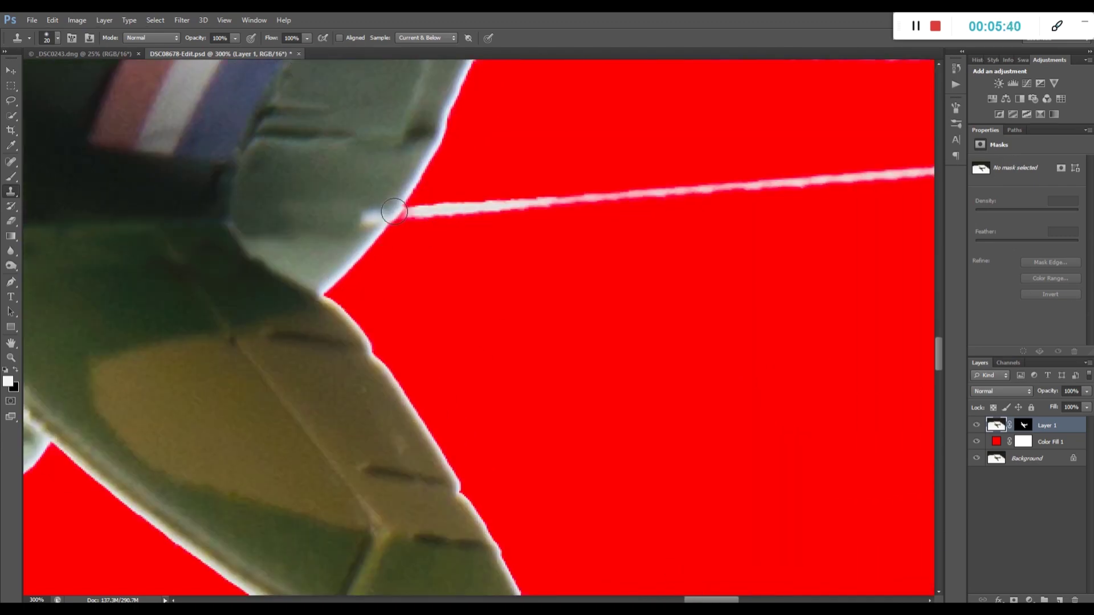
left_click_drag(393, 211, 362, 222)
Paint black over the lower wire behind the tail in Layer 1's mask, with a brush of size 20
mouse_move(935, 367)
left_mouse_down()
mouse_move(935, 327)
mouse_move(942, 352)
left_mouse_up()
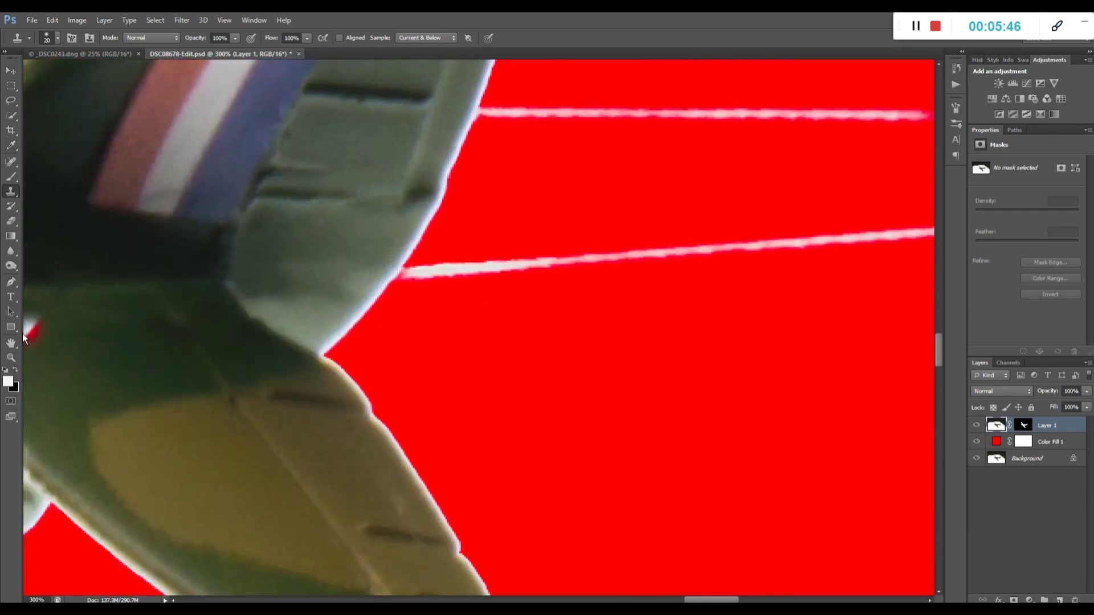
left_click(12, 178)
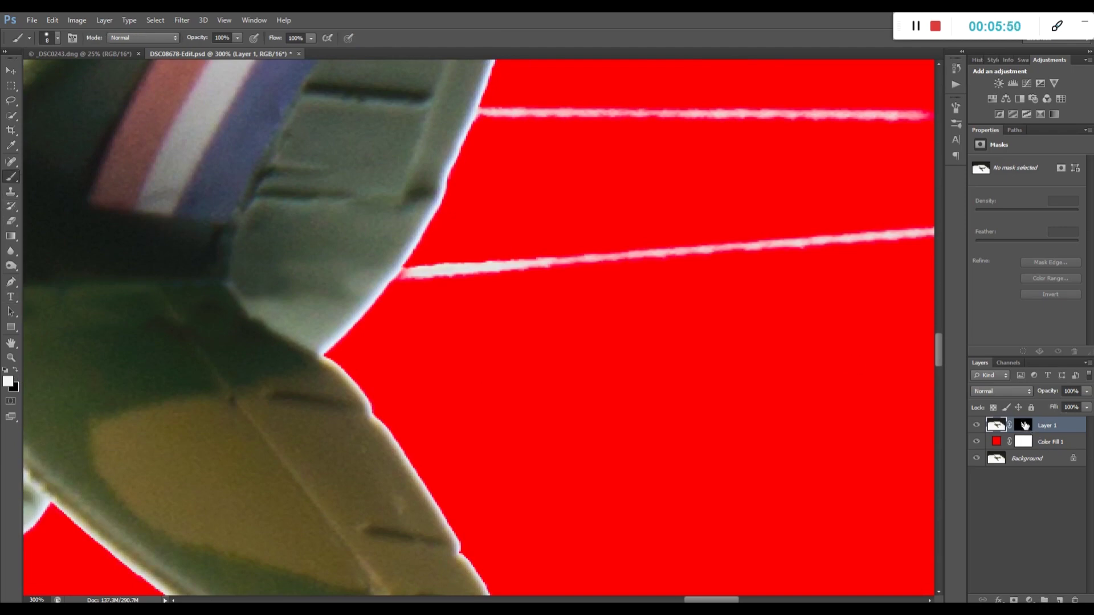
left_click(1023, 425)
key("x")
left_click(16, 371)
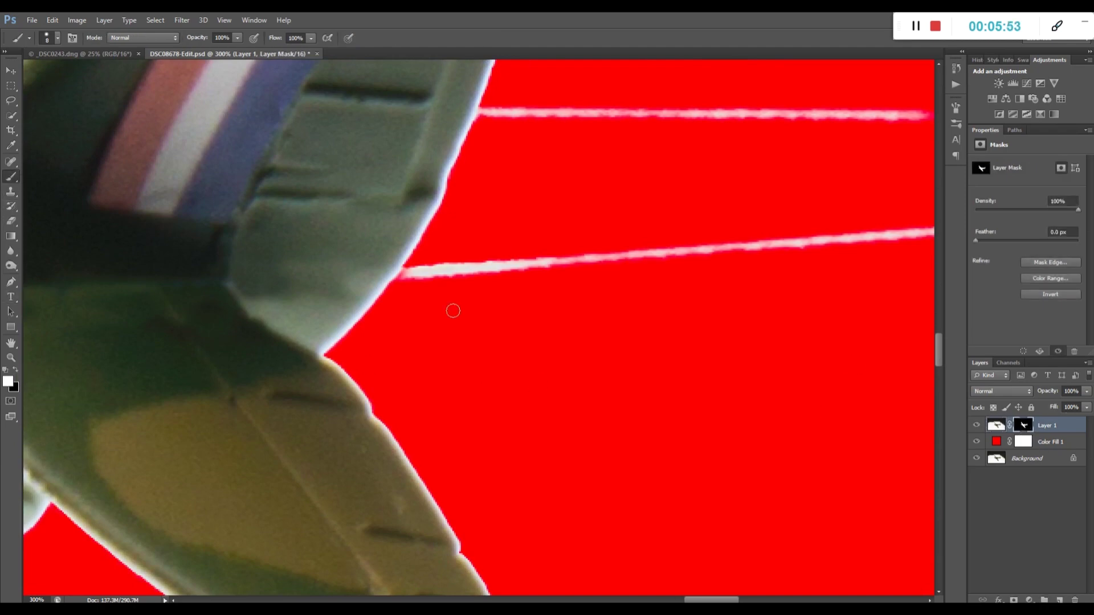
key("bracketright")
key("bracketright")
key("bracketright")
left_click(418, 279)
left_click(53, 19)
left_click(63, 33)
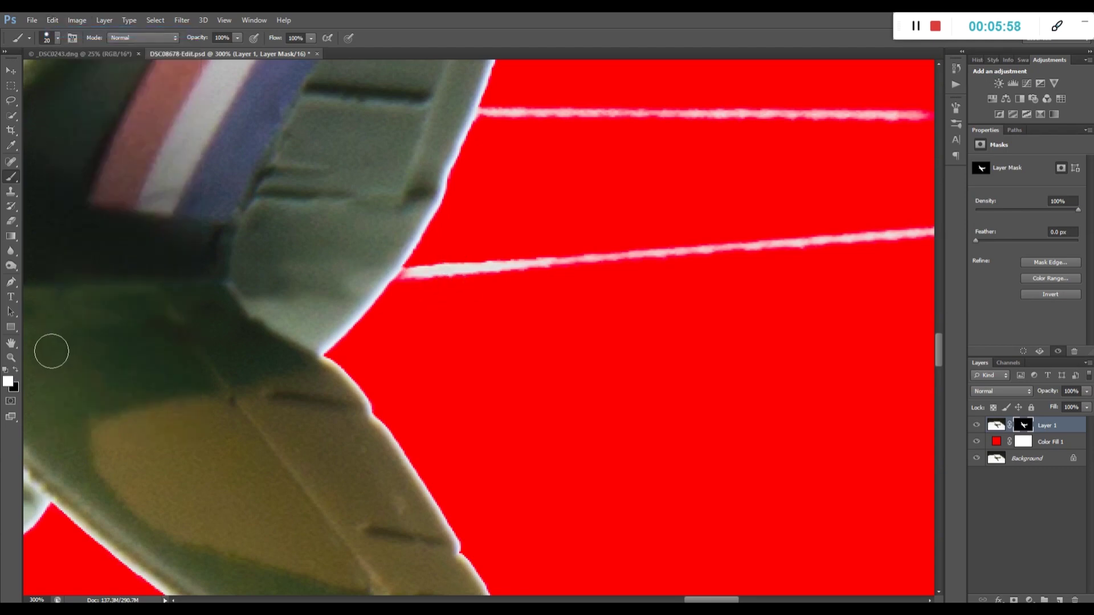
left_click(16, 371)
mouse_move(419, 280)
left_mouse_down()
mouse_move(830, 255)
mouse_move(914, 232)
left_mouse_up()
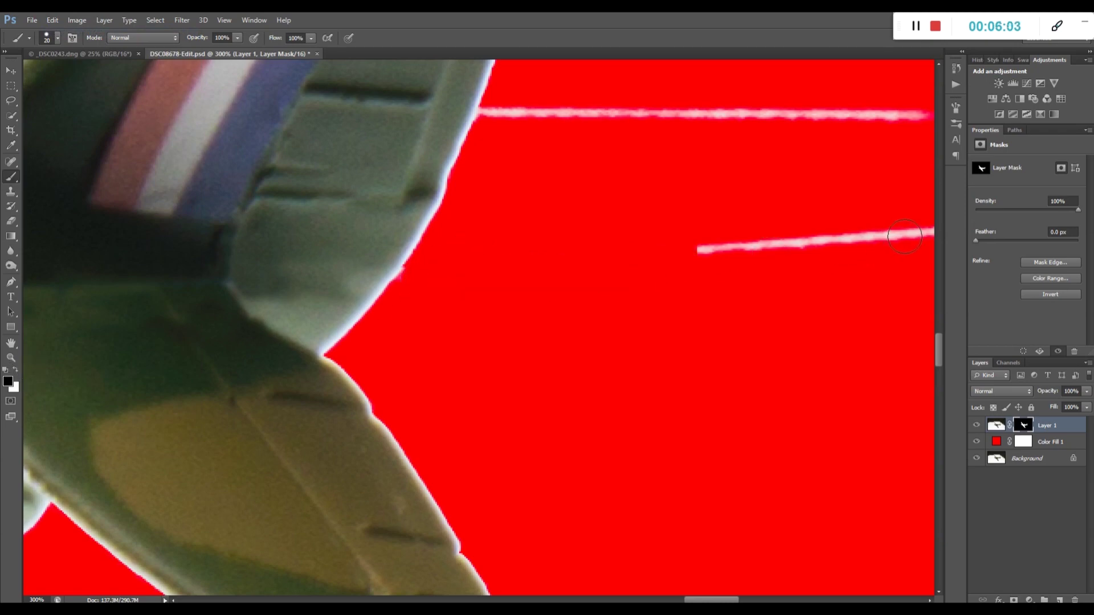
Paint black in the mask along the upper wire behind the rudder and over the remaining stub of the lower wire
left_click(914, 115)
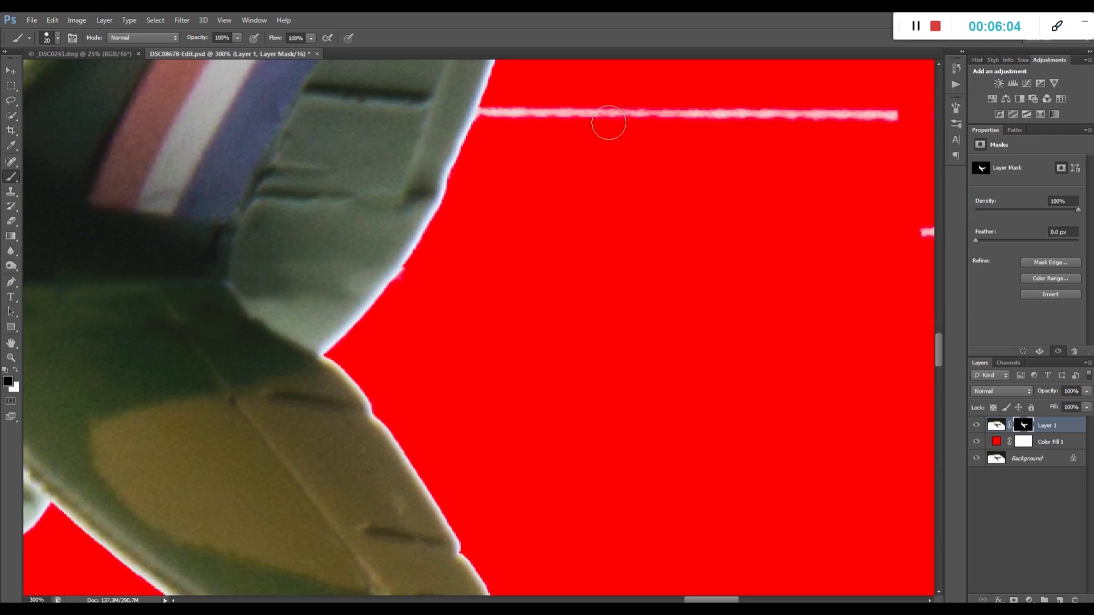
left_click(494, 116, "shift")
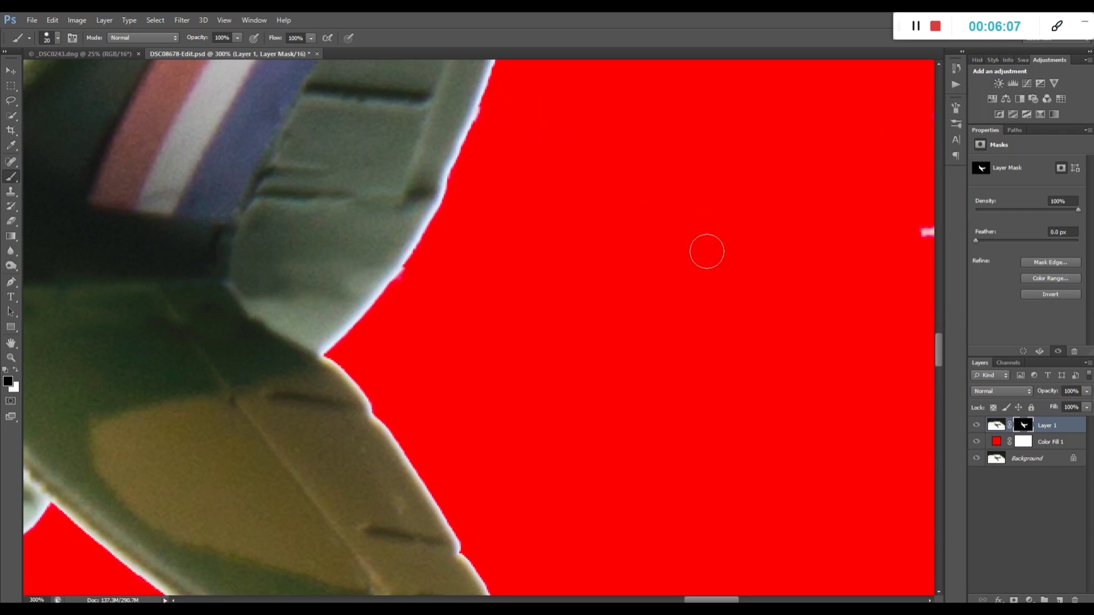
left_click(932, 242)
left_click_drag(710, 600, 742, 599)
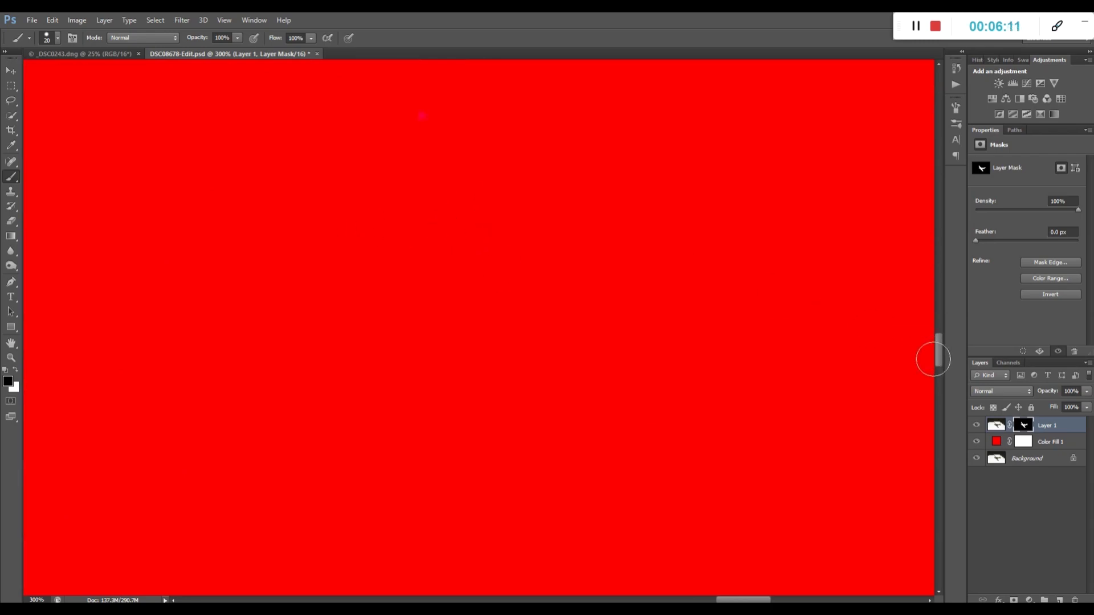
left_click_drag(938, 357, 931, 333)
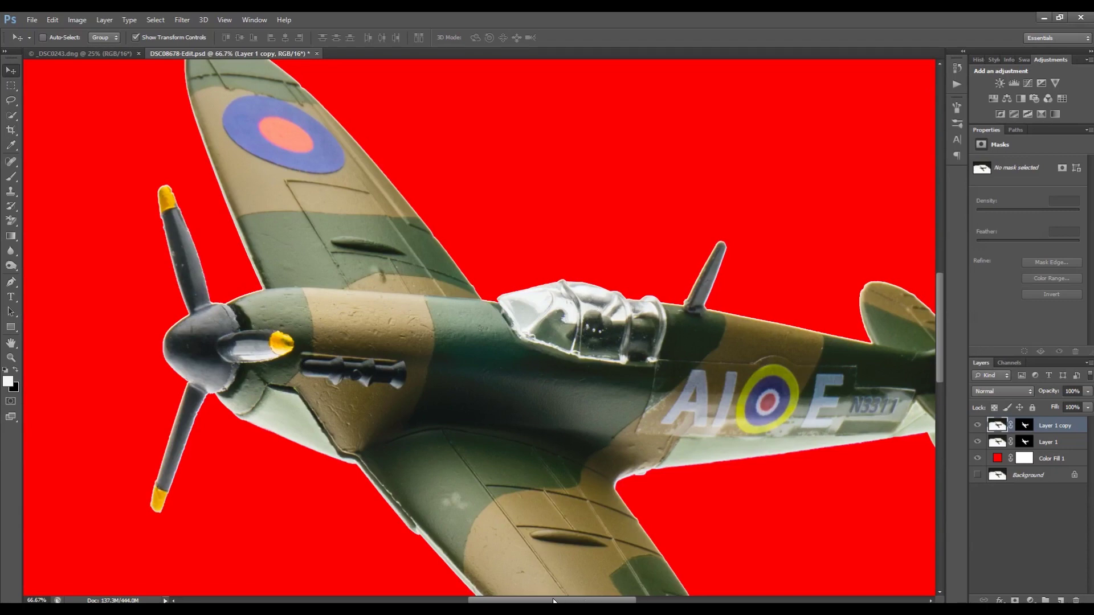
Apply the layer mask of Layer 1 copy permanently to its image
left_click_drag(575, 601, 557, 571)
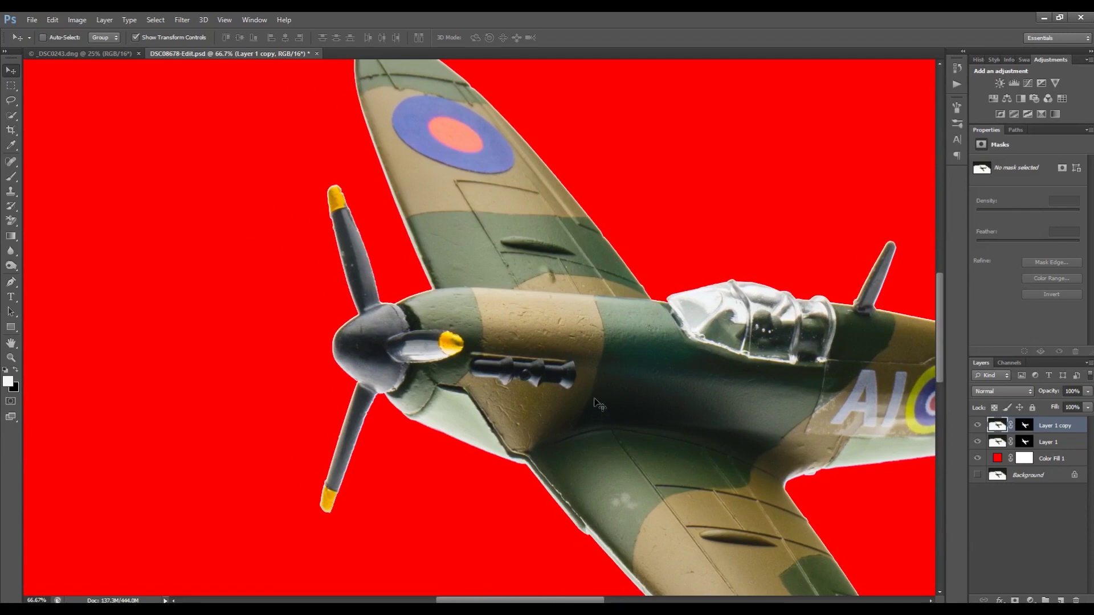
left_click_drag(598, 383, 659, 353)
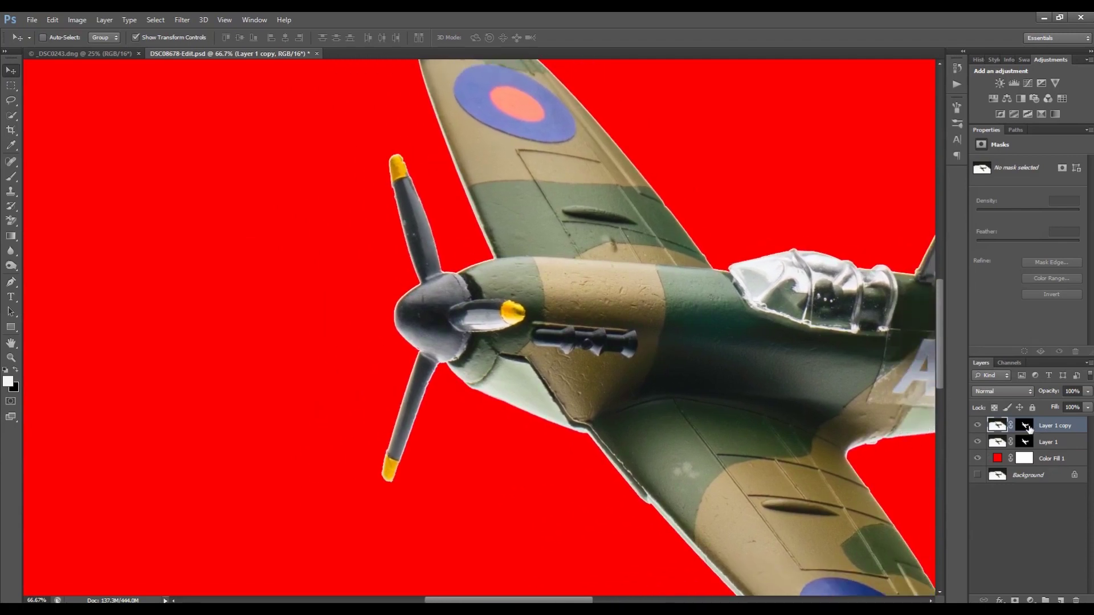
left_click(1026, 427)
right_click(1028, 427)
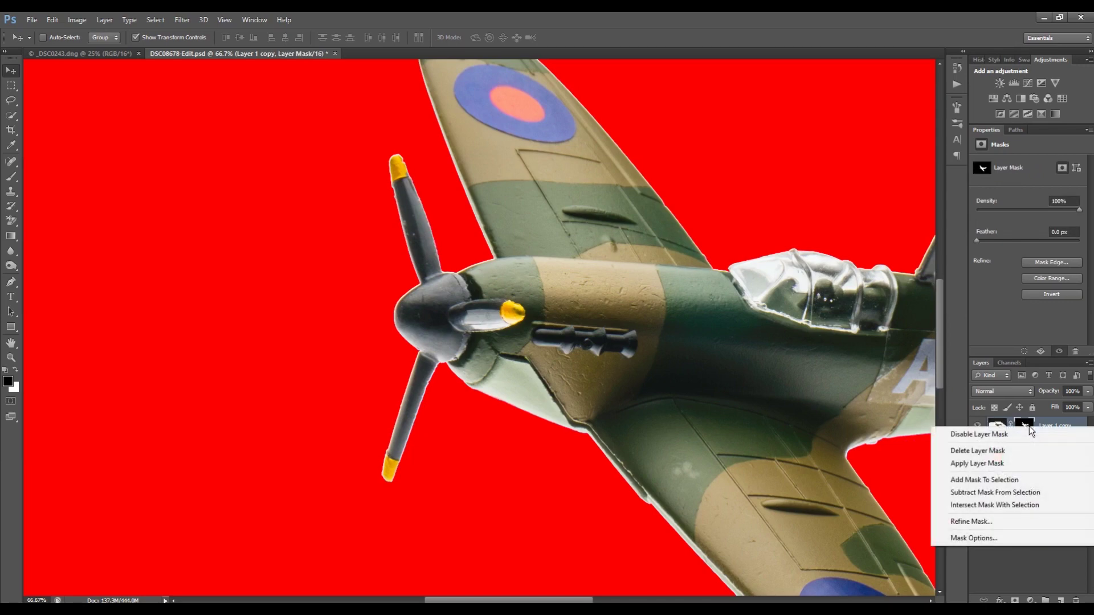
left_click(991, 463)
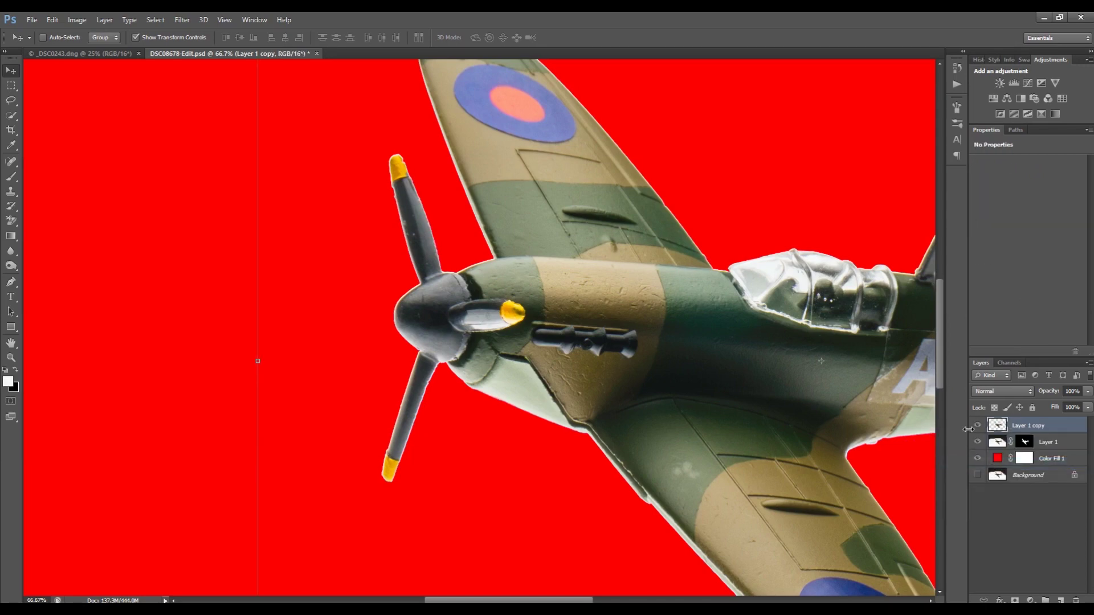
Make a rectangular marquee selection around the plane's nose and propeller on Layer 1 copy
left_click(11, 130)
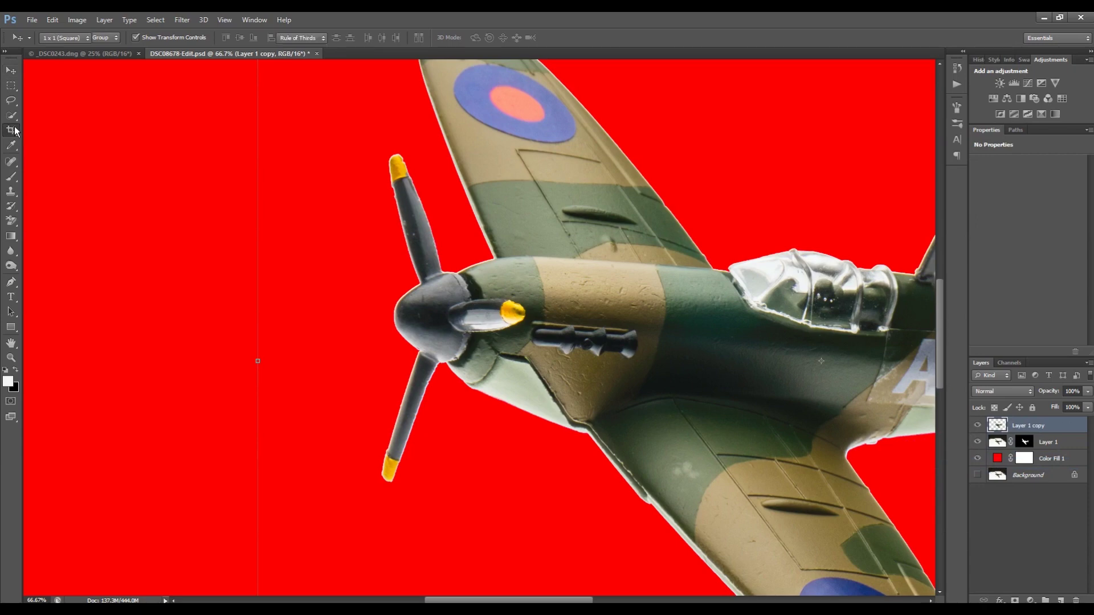
left_click(11, 86)
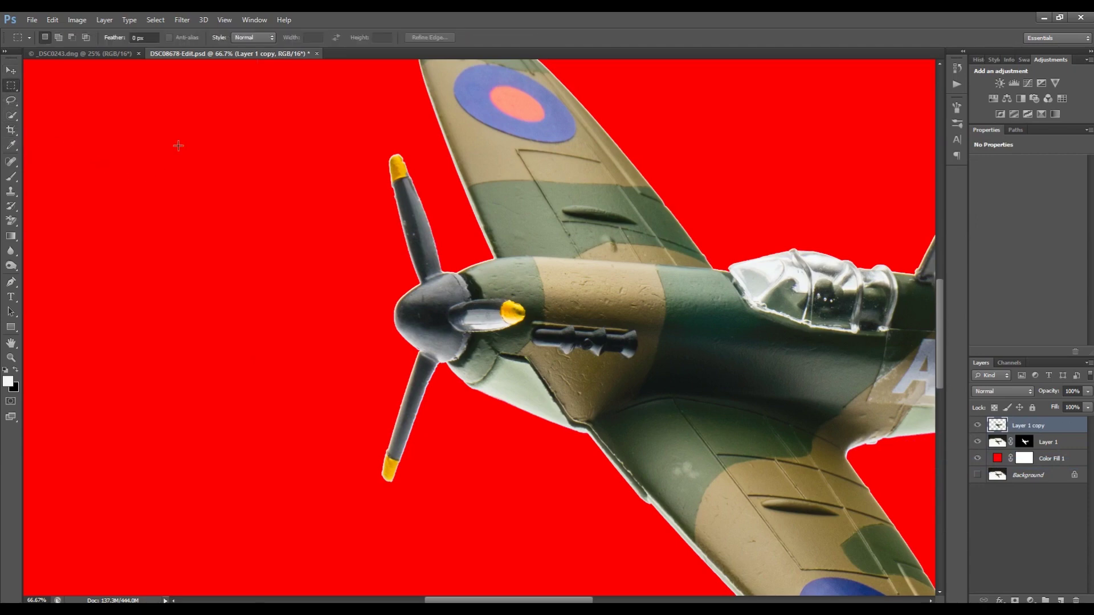
left_click_drag(219, 105, 618, 539)
Create a new blank 16-bit RGB document with a white background
left_click(34, 19)
left_click(41, 29)
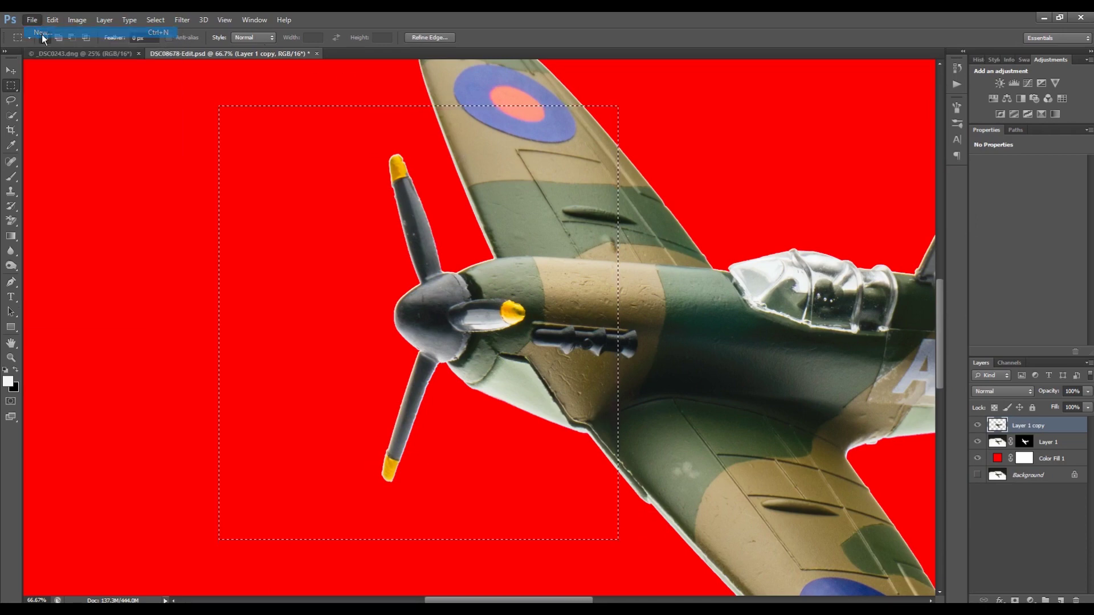
left_click(660, 174)
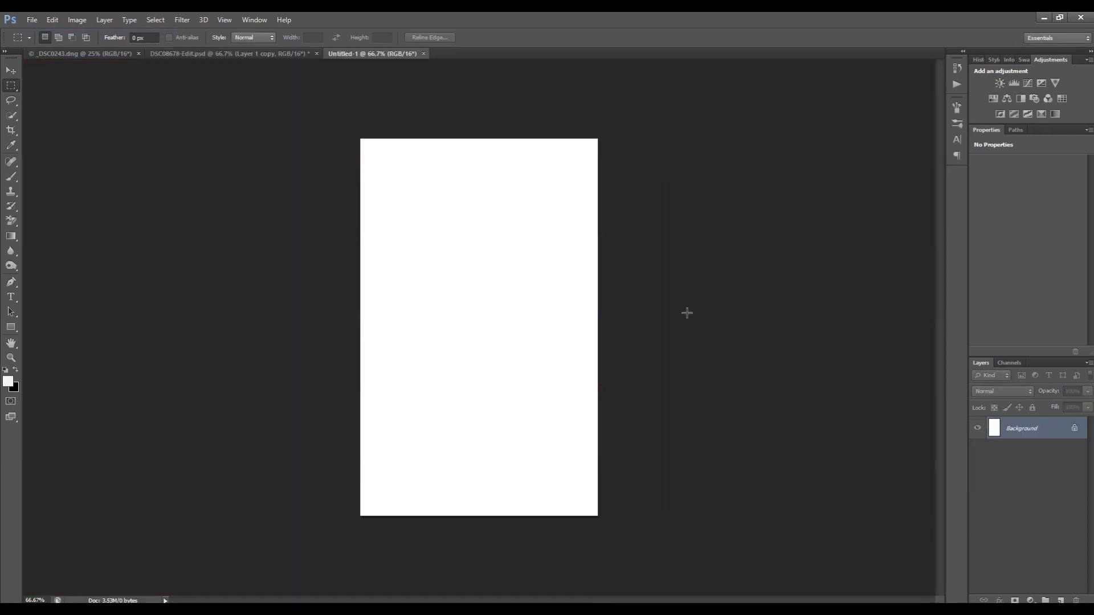
Paste the copied nose and propeller section into the new document and hide the Background layer
key("ctrl+v")
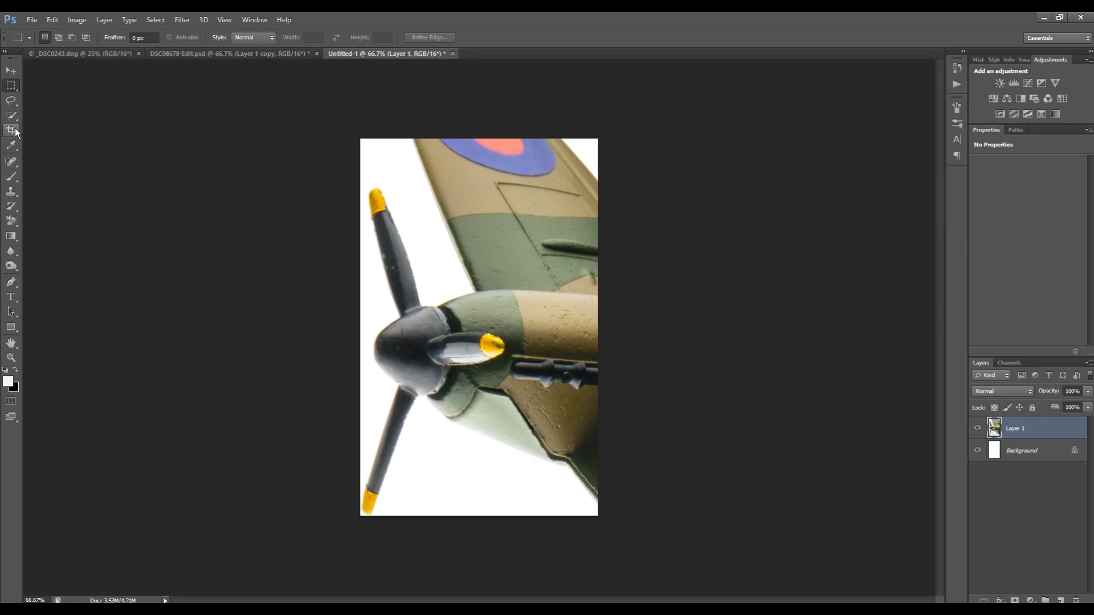
left_click(977, 451)
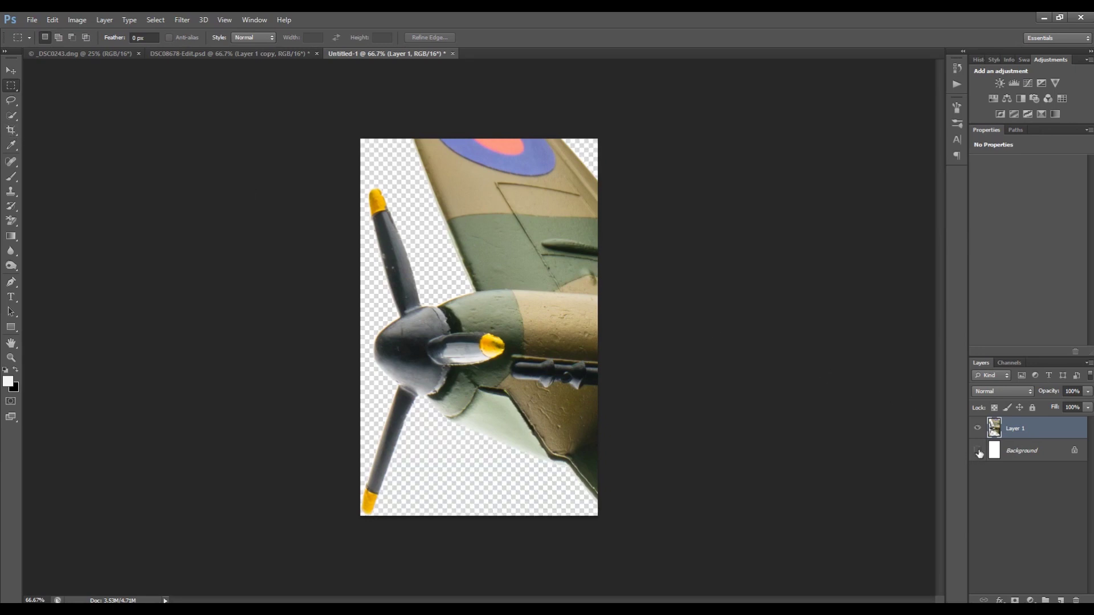
Crop the canvas to a 1 x 1 square, extended beyond the nose so the propeller spinner sits at its centre
left_click(11, 130)
left_click(61, 39)
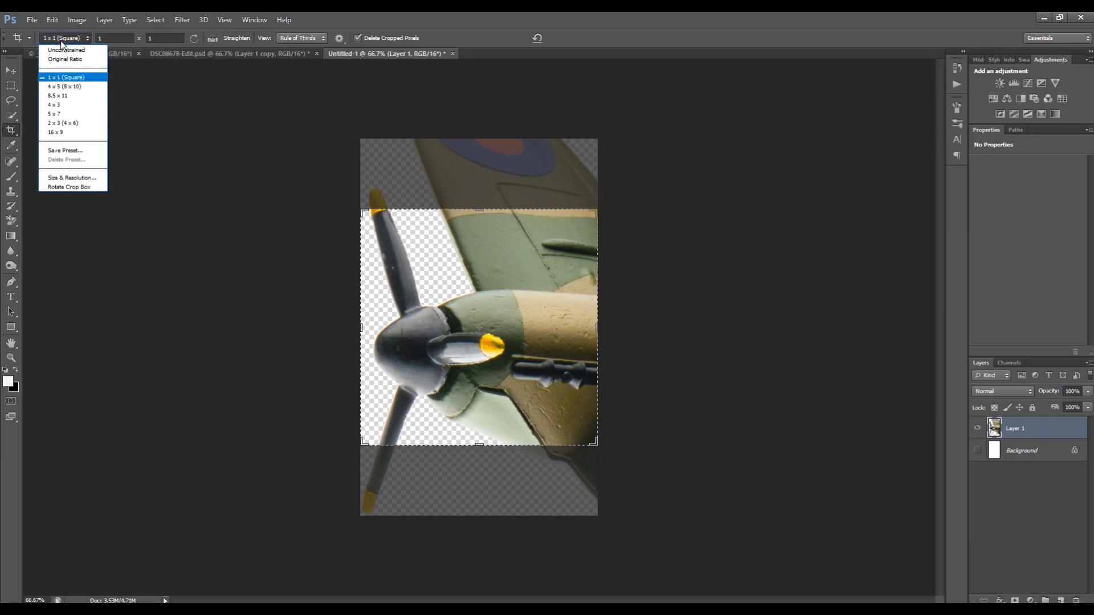
left_click(60, 40)
left_click(113, 39)
left_click(156, 37)
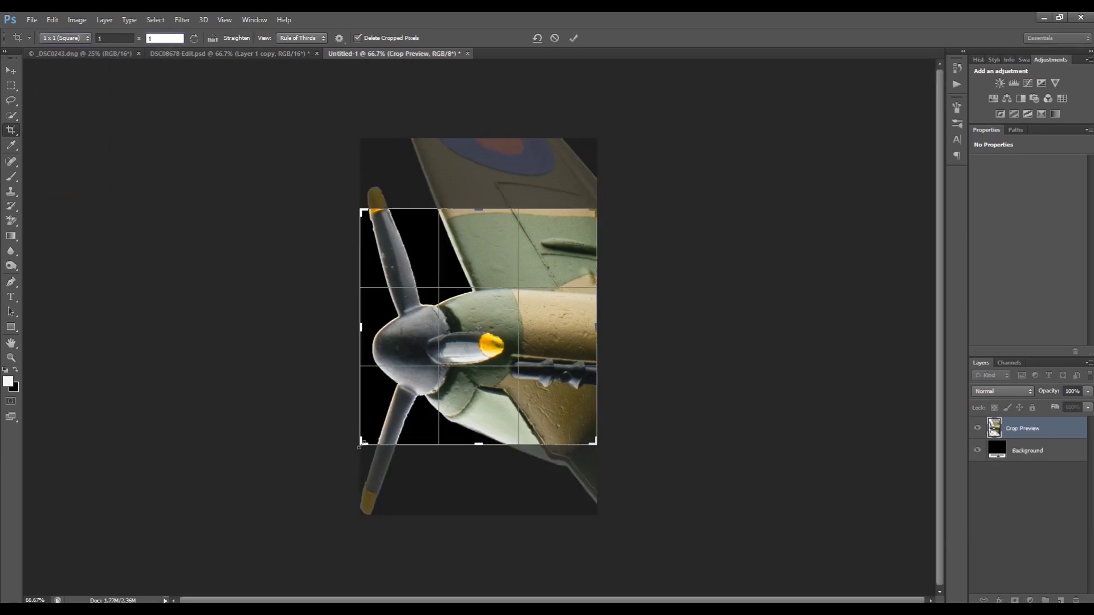
left_click_drag(361, 443, 327, 480)
left_click_drag(501, 376, 538, 392)
left_click_drag(326, 177, 295, 145)
left_click_drag(520, 254, 500, 232)
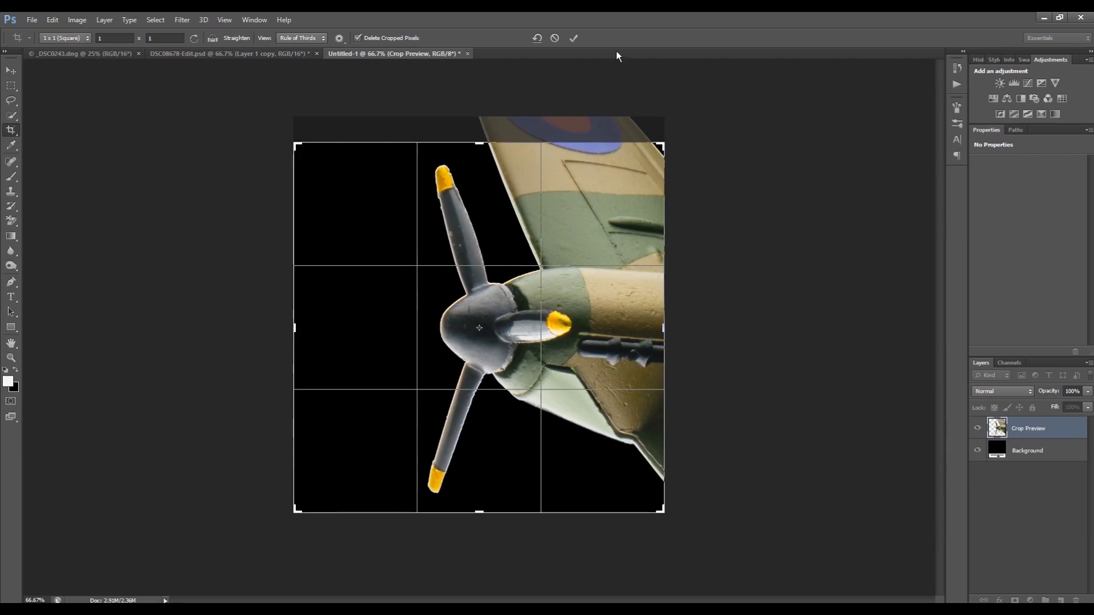
left_click(574, 38)
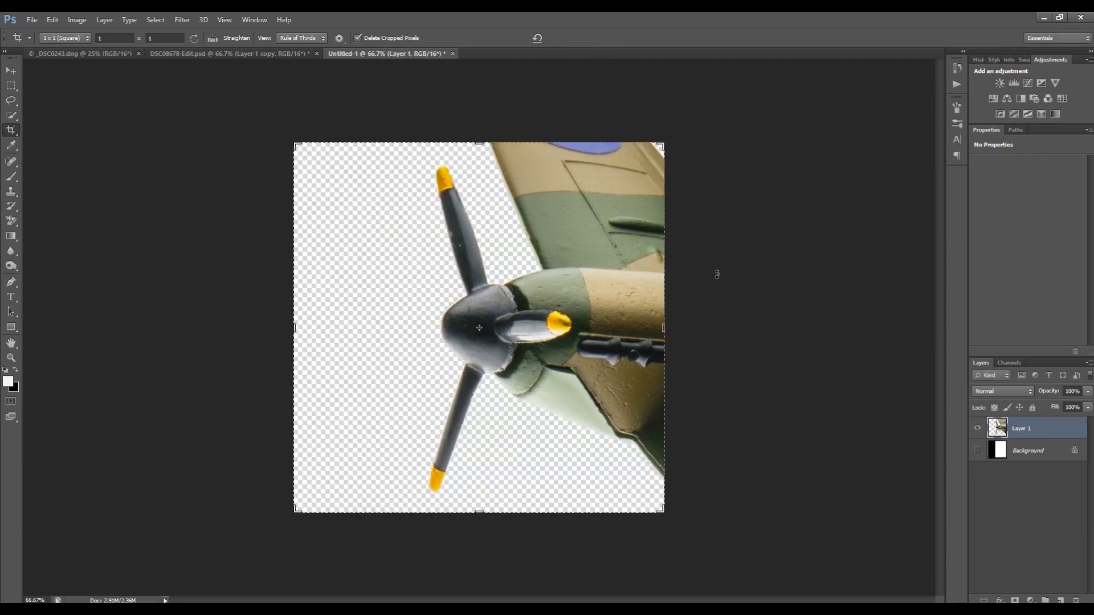
Apply a Radial Blur to the nose and propeller layer
left_click(173, 21)
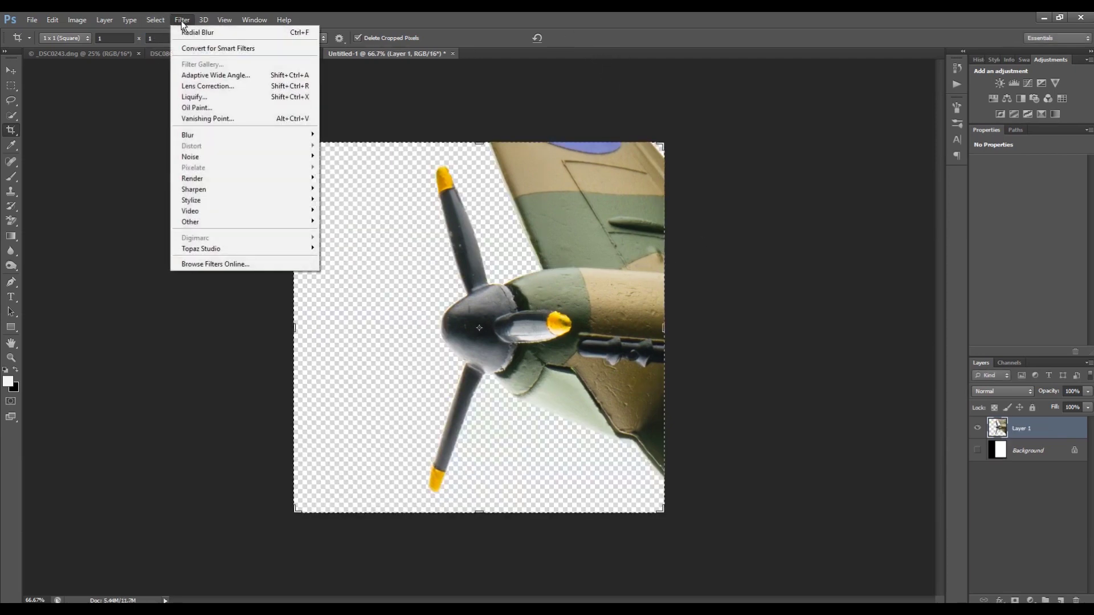
mouse_move(211, 135)
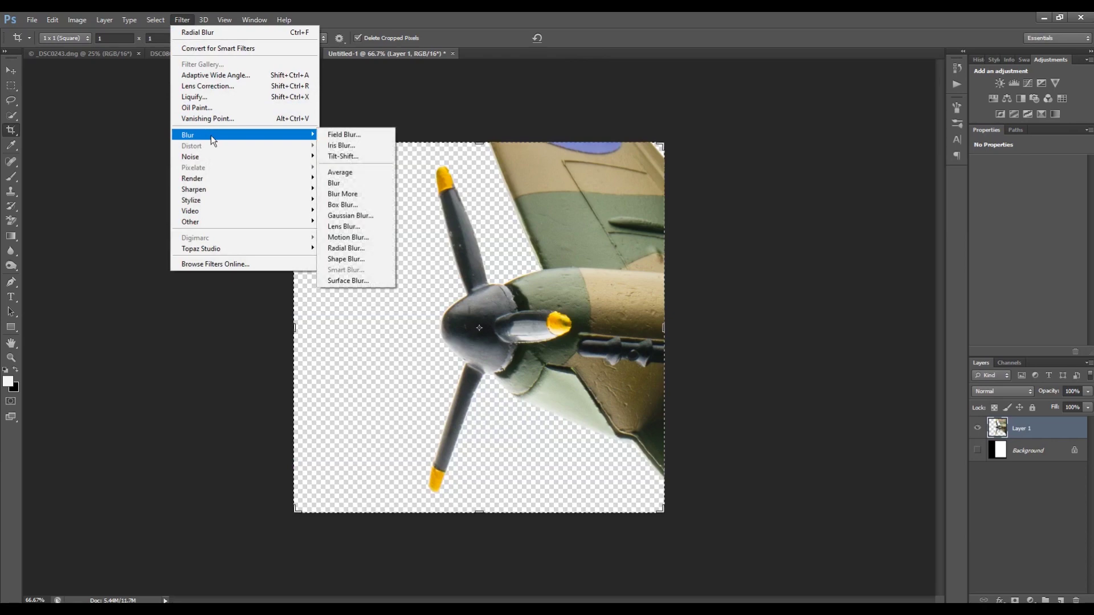
left_click(361, 249)
left_click(805, 302)
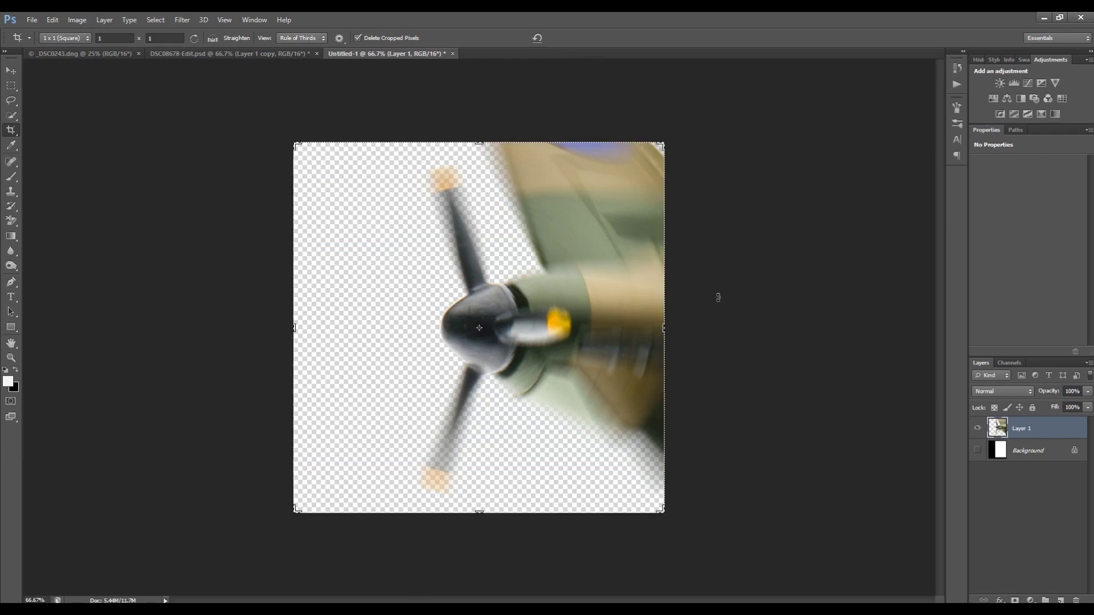
Paste the blurred nose image as a new layer above Layer 1 copy in DSC08678-Edit.psd
left_click(210, 50)
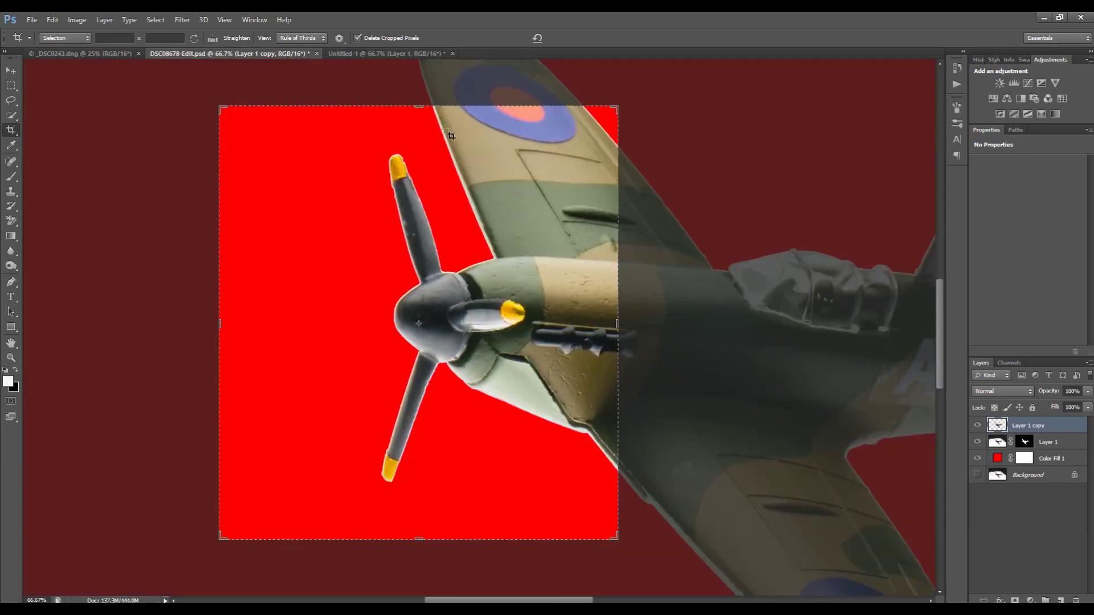
left_click(11, 71)
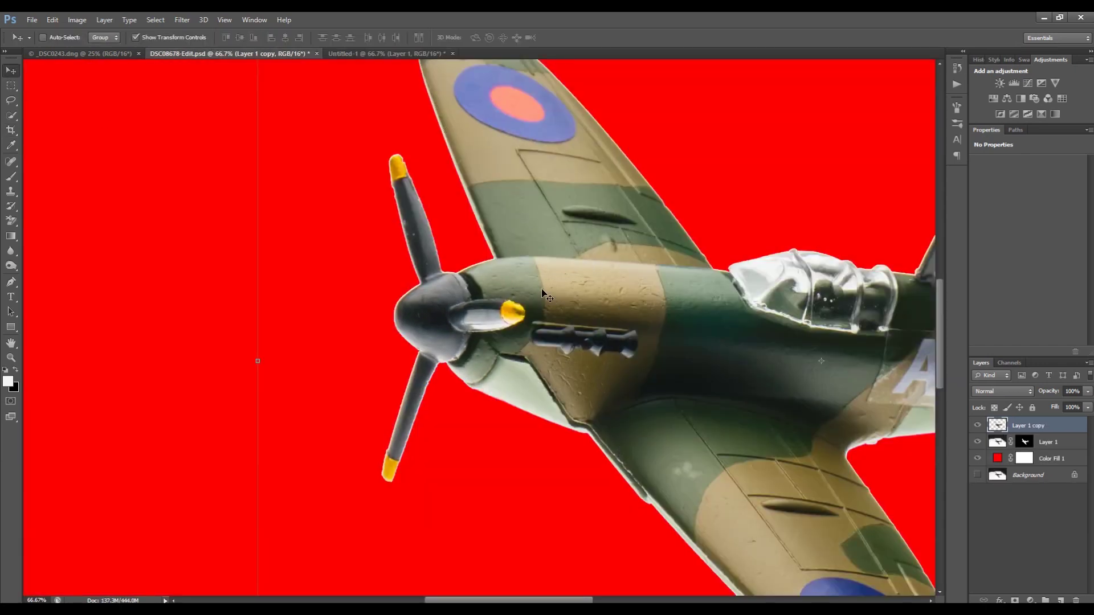
mouse_move(936, 323)
left_mouse_down()
mouse_move(939, 301)
mouse_move(942, 315)
left_mouse_up()
key("ctrl+v")
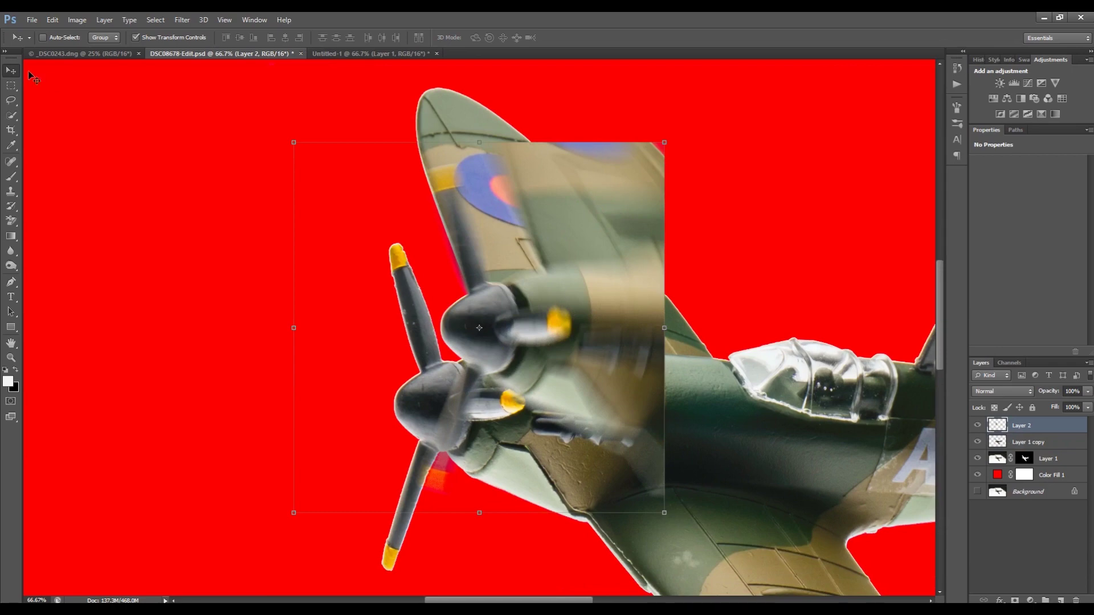
Lower Layer 2's opacity to 63%, align its blurred propeller over the original one, and restore the opacity to 100%
left_click(1089, 392)
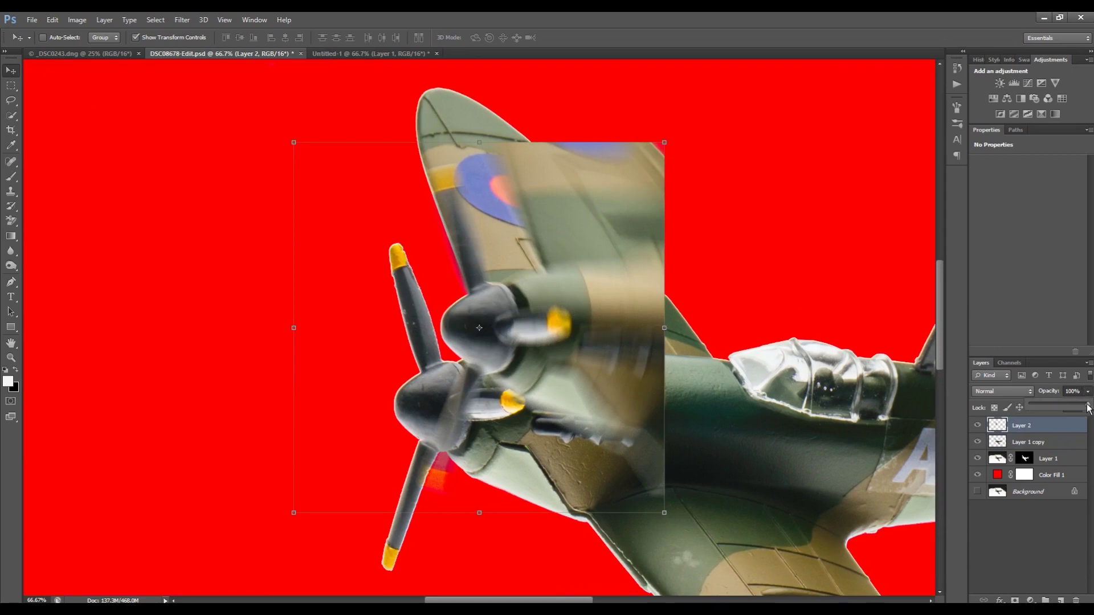
left_click(1068, 408)
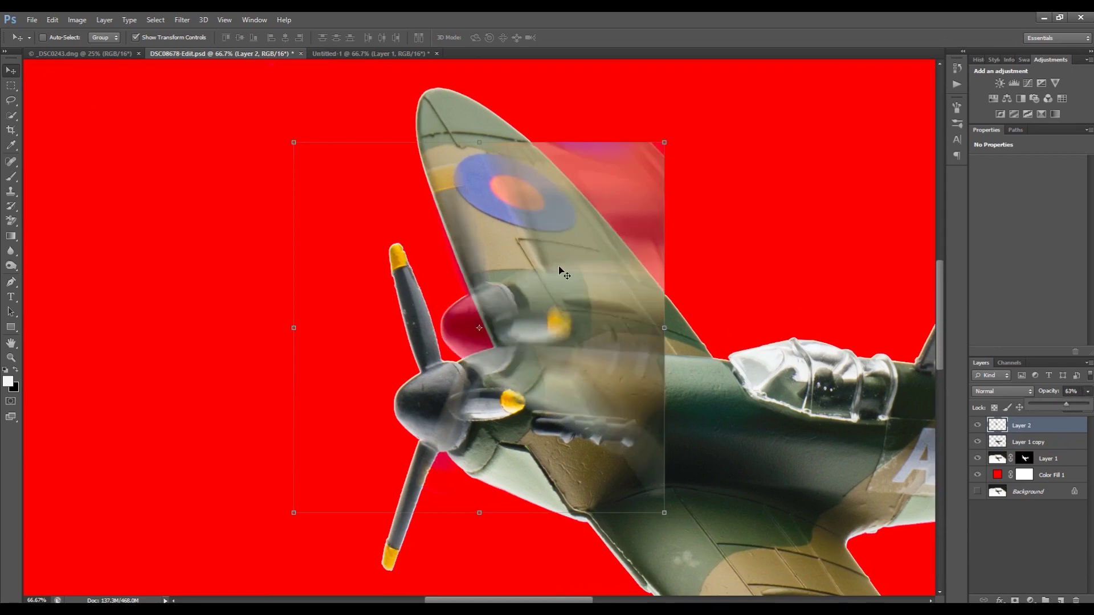
left_click_drag(563, 289, 516, 364)
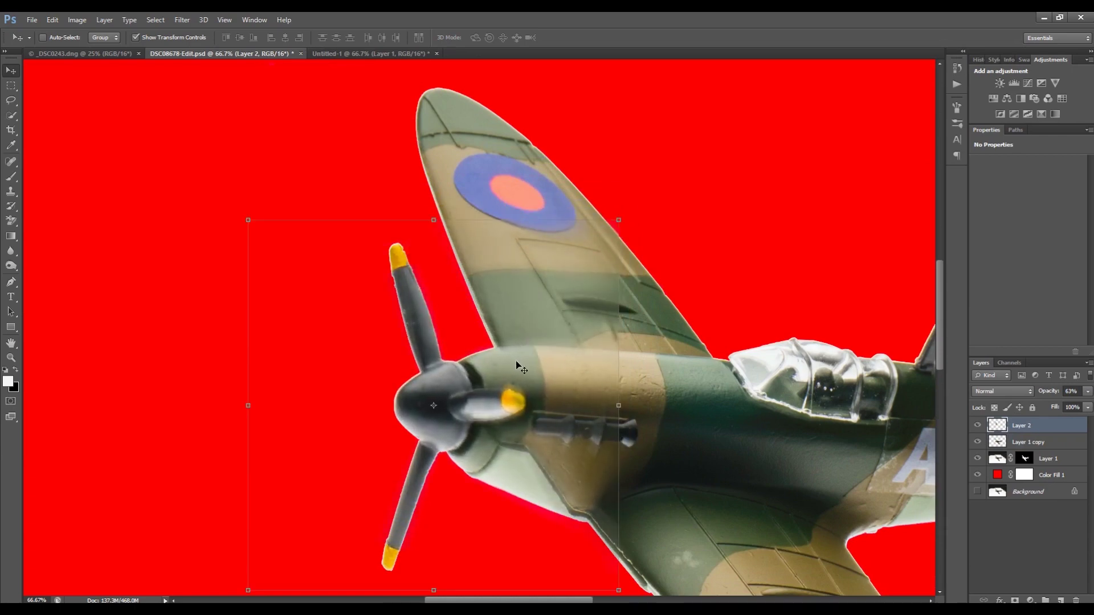
left_click(1086, 393)
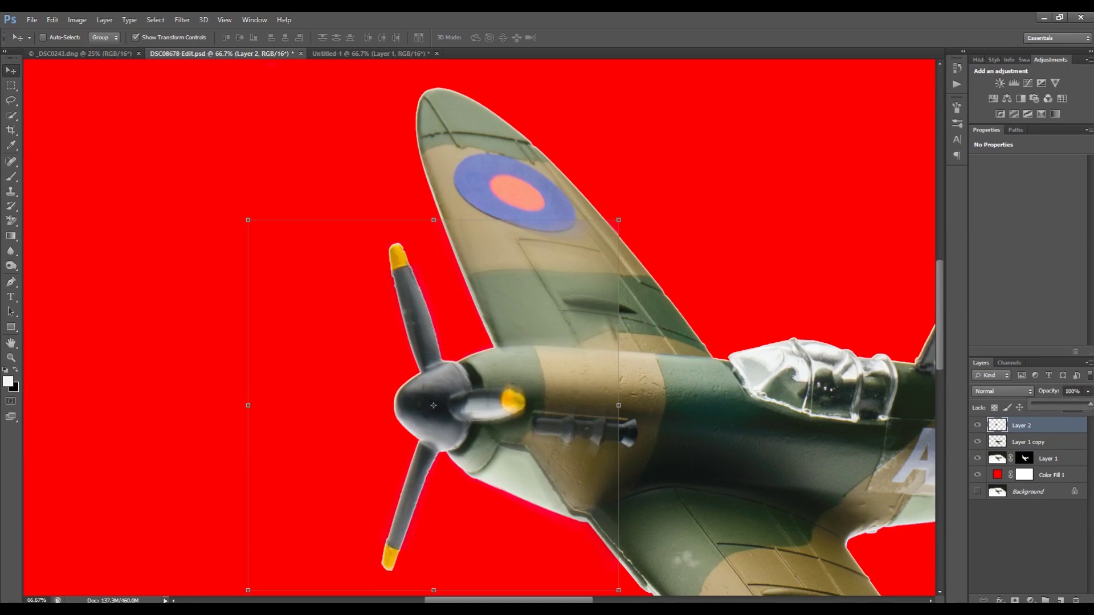
Add a layer mask to Layer 2 and paint black over the exhaust area, first at 32% and finally at 100% brush opacity
left_click_drag(937, 319, 939, 358)
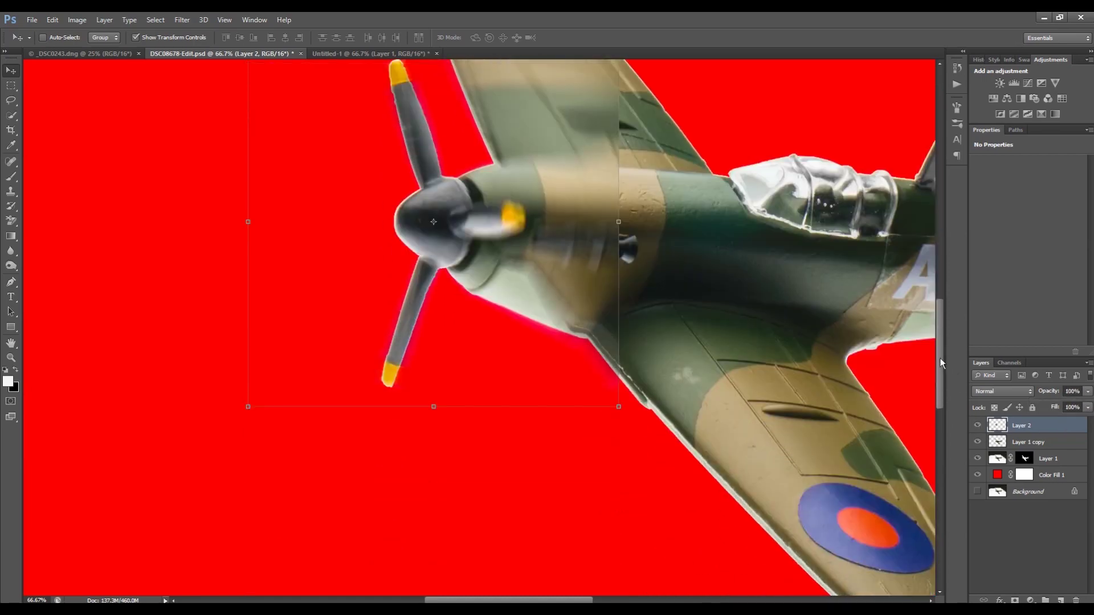
left_click(1014, 600)
left_click(11, 176)
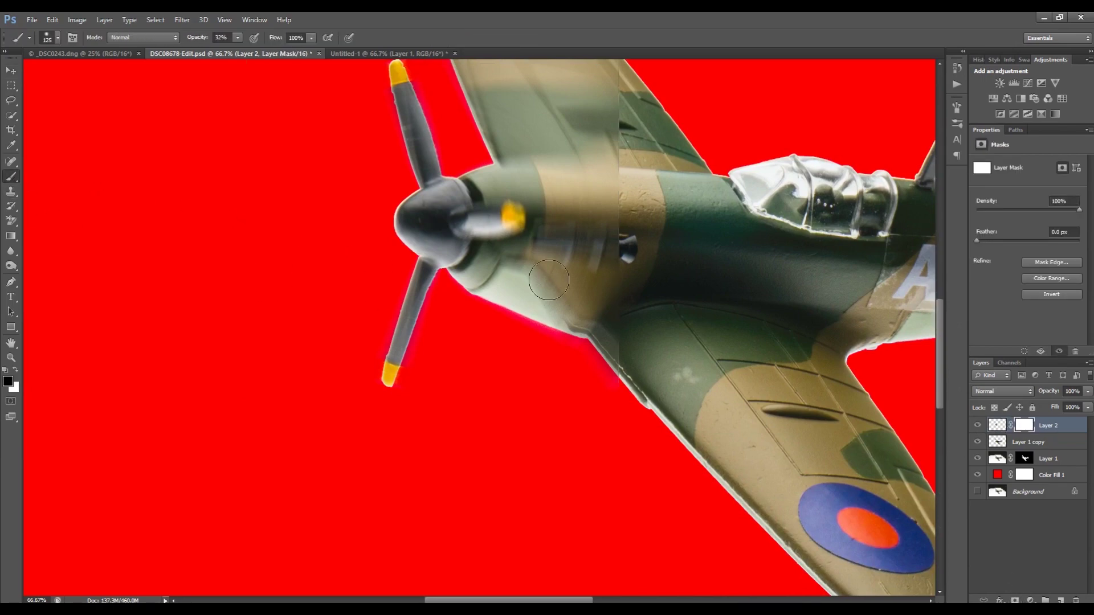
mouse_move(576, 364)
left_mouse_down()
mouse_move(619, 348)
mouse_move(581, 274)
mouse_move(566, 281)
mouse_move(591, 253)
mouse_move(522, 279)
mouse_move(474, 279)
mouse_move(495, 273)
mouse_move(507, 298)
mouse_move(478, 274)
left_mouse_up()
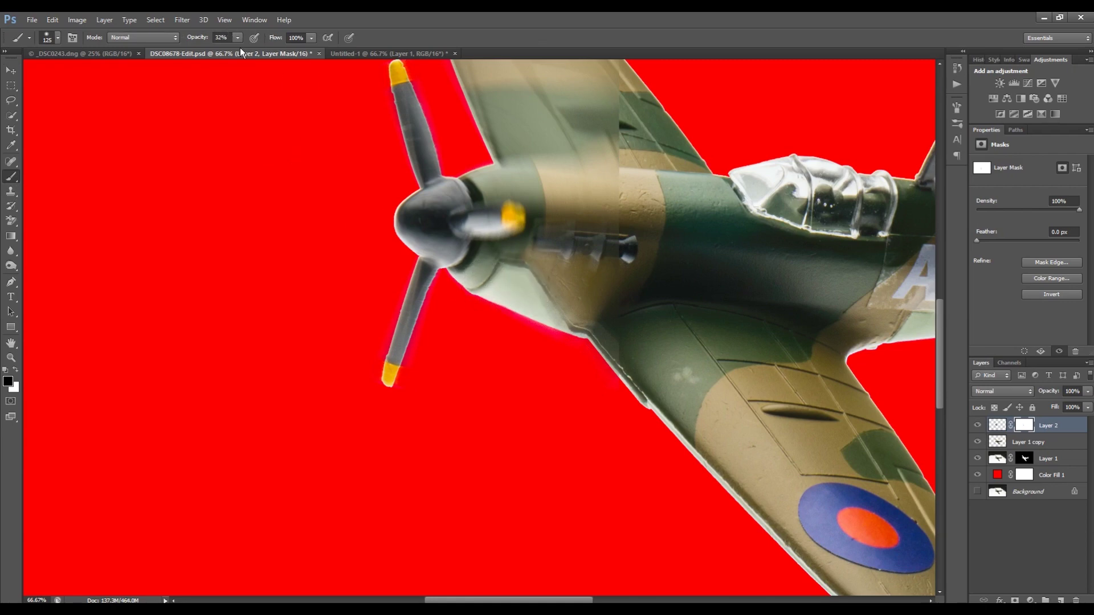
mouse_move(519, 214)
left_mouse_down()
mouse_move(635, 171)
mouse_move(582, 250)
mouse_move(574, 286)
left_mouse_up()
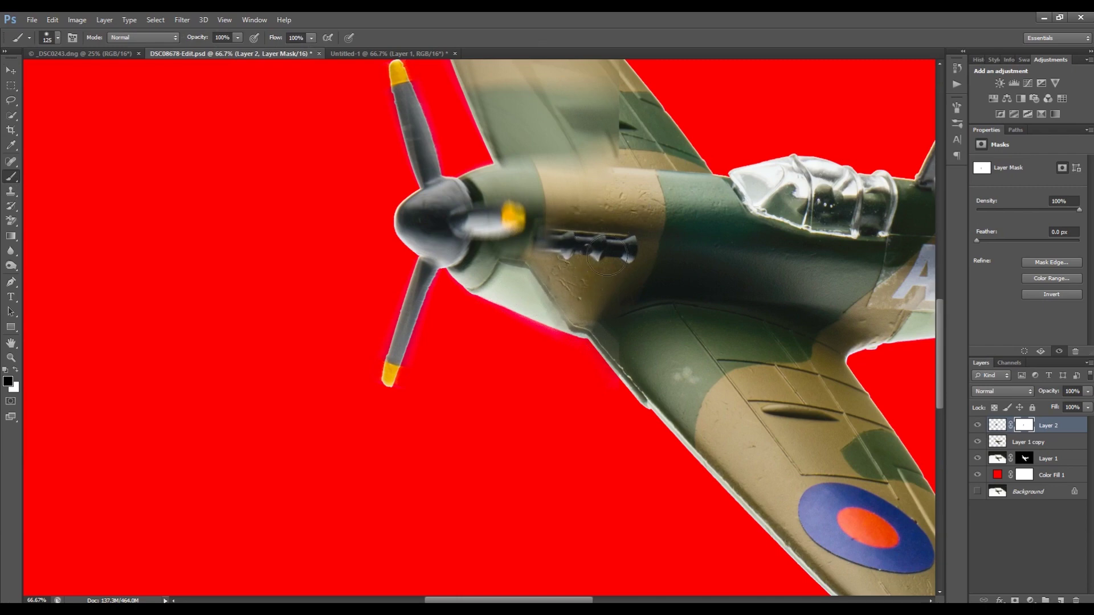
Reduce the brush to 70 px and mask out Layer 2's blur over the lower fuselage edge and the cowling behind the propeller
key("ctrl+plus")
key("ctrl+plus")
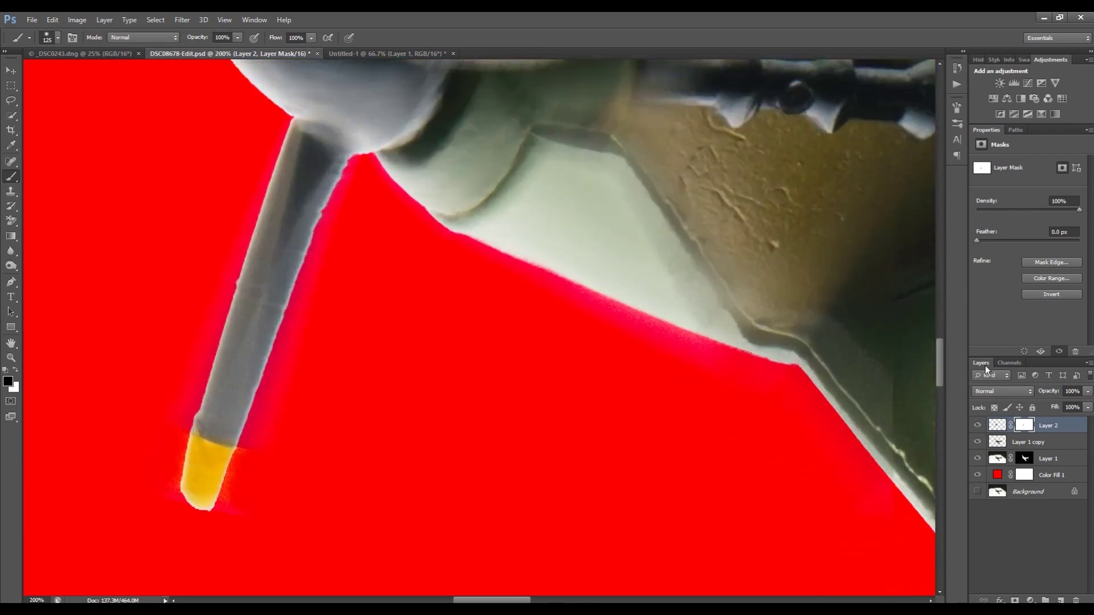
left_click_drag(943, 379, 946, 358)
mouse_move(684, 516)
left_mouse_down()
mouse_move(631, 541)
mouse_move(587, 536)
left_mouse_up()
key("bracketleft")
key("bracketleft")
key("bracketleft")
key("bracketleft")
mouse_move(556, 431)
left_mouse_down()
mouse_move(592, 370)
mouse_move(655, 322)
mouse_move(626, 342)
mouse_move(516, 356)
mouse_move(484, 393)
mouse_move(442, 396)
left_mouse_up()
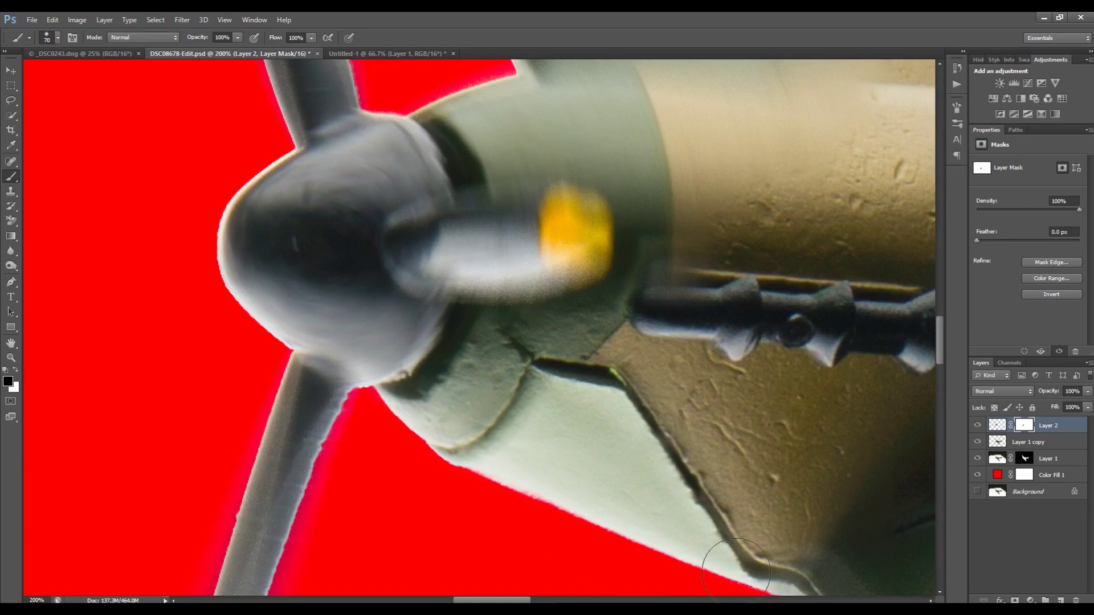
left_click_drag(642, 107, 471, 120)
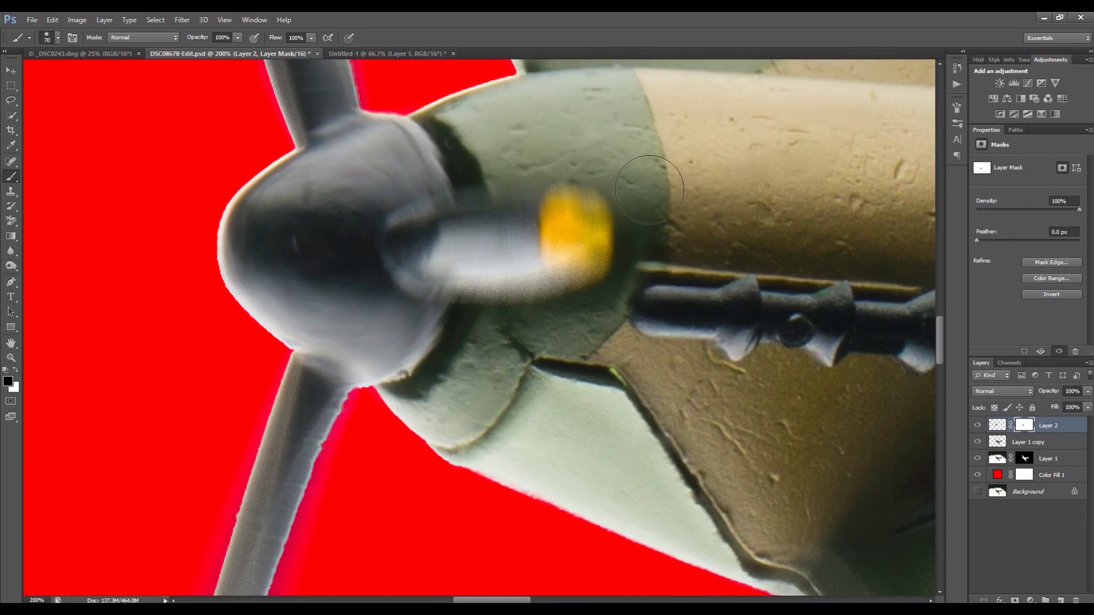
Paint black in Layer 2's mask over the blurred parts of the upper wing, including the roundel's edge
scroll(947, 362, "down", 3)
scroll(947, 363, "down", 2)
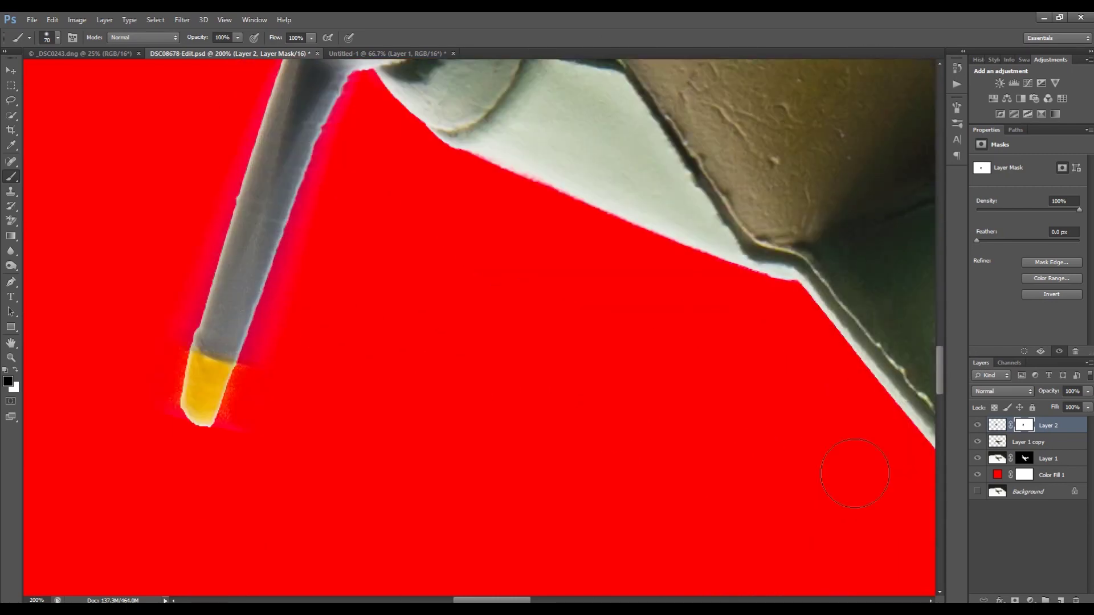
scroll(600, 366, "up", 8)
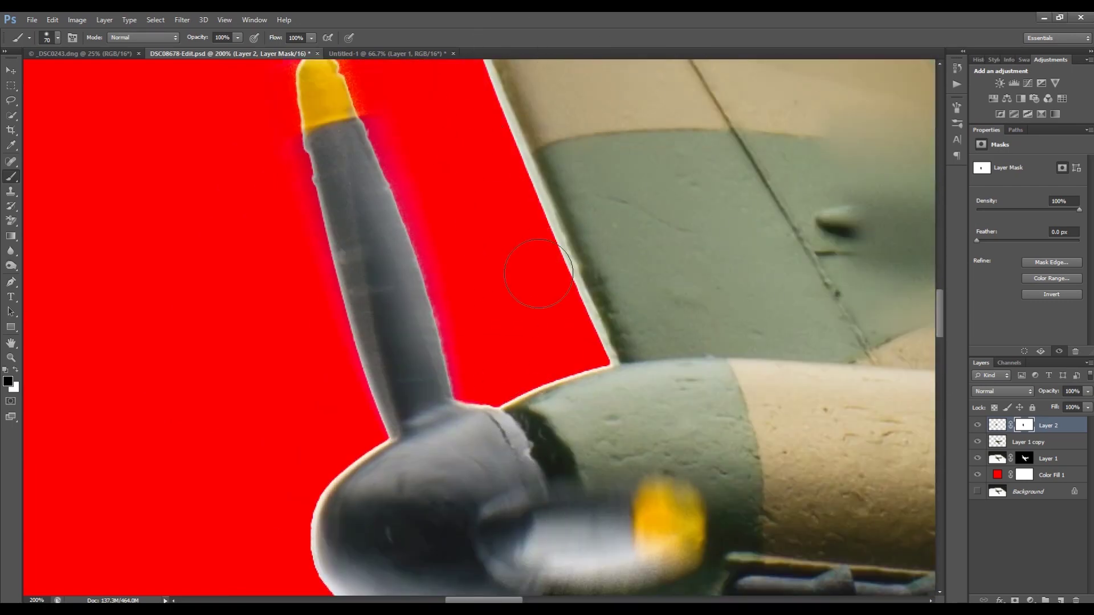
scroll(537, 268, "right", 6)
scroll(174, 241, "up", 5)
scroll(175, 241, "left", 5)
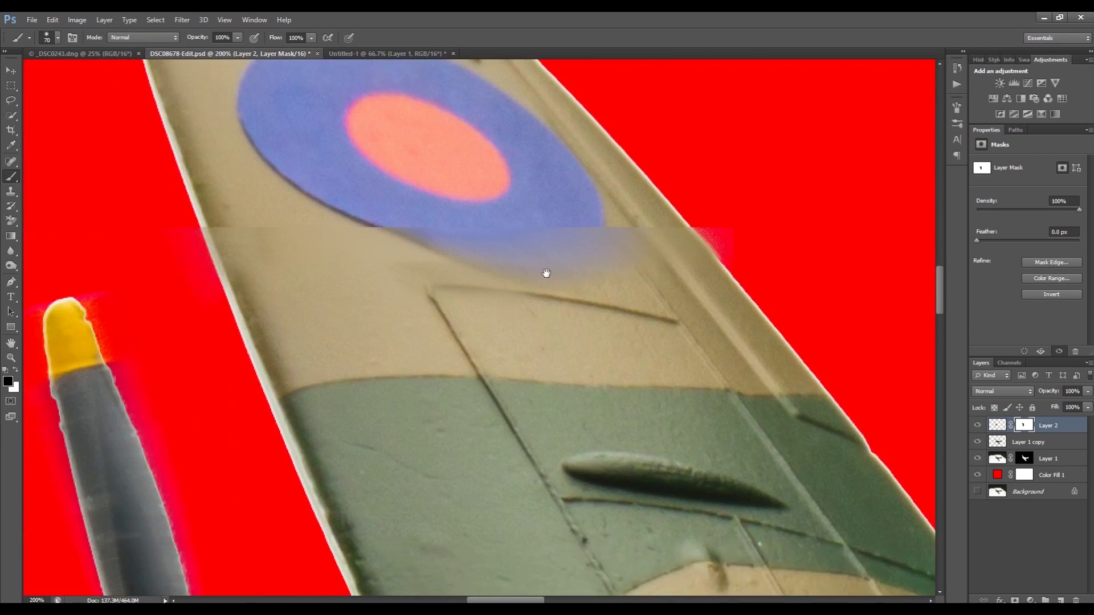
scroll(474, 585, "left", 10)
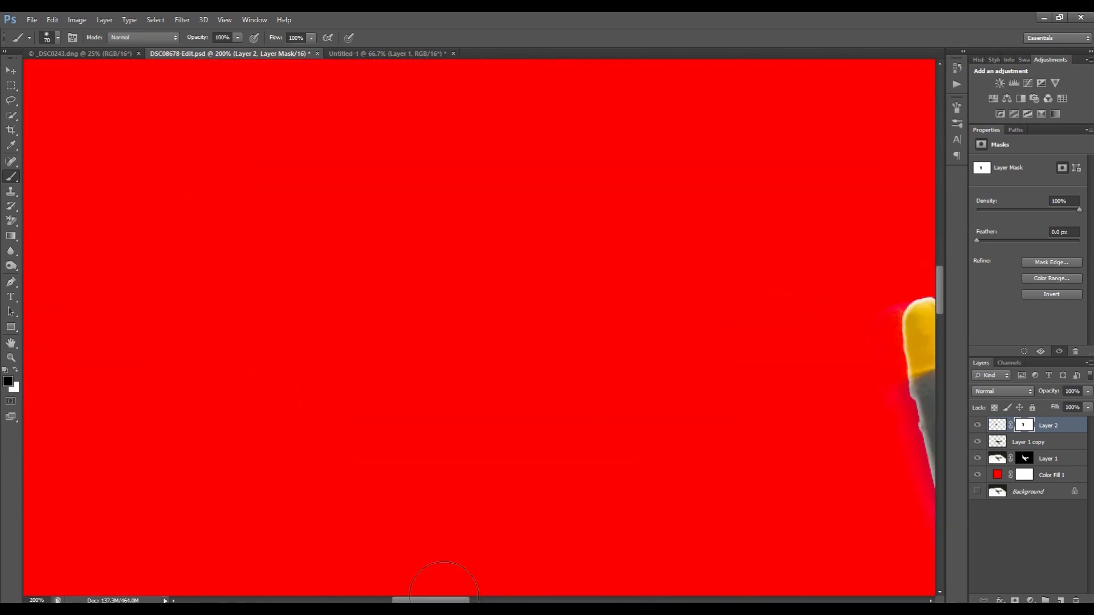
left_click_drag(444, 600, 492, 599)
left_click_drag(940, 288, 969, 336)
key("ctrl+minus")
key("ctrl+minus")
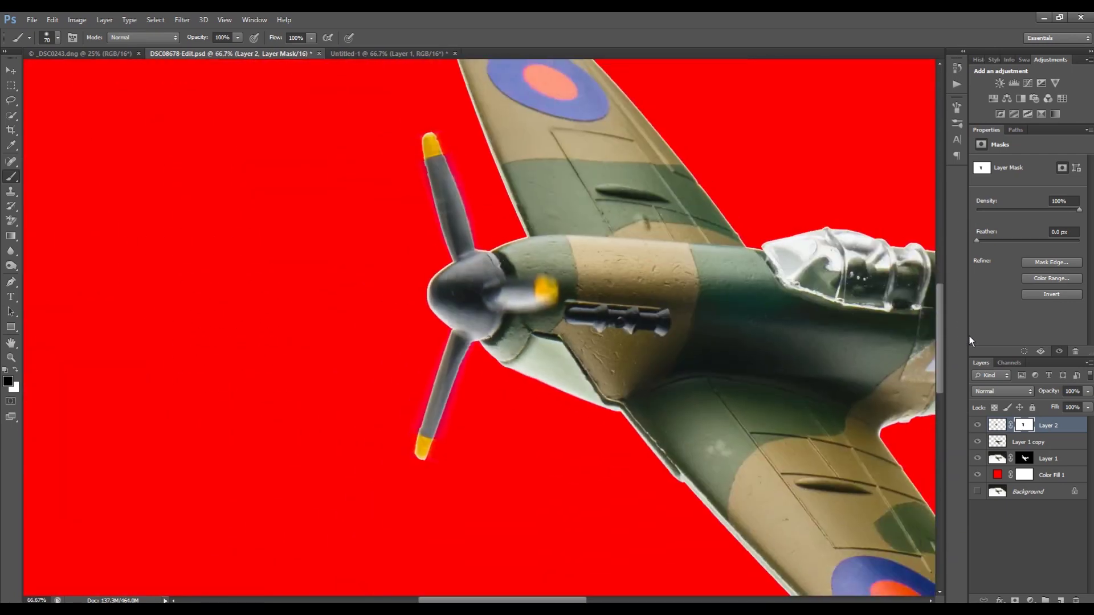
Add a white layer mask to Layer 1 copy
left_click(1020, 445)
left_click(1021, 445)
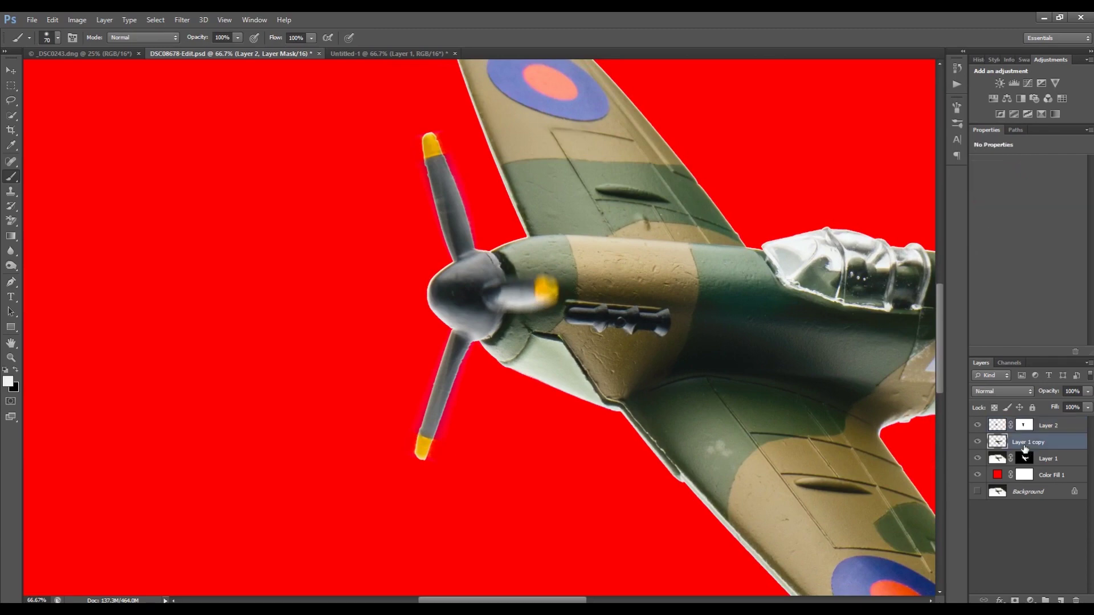
left_click(1015, 600)
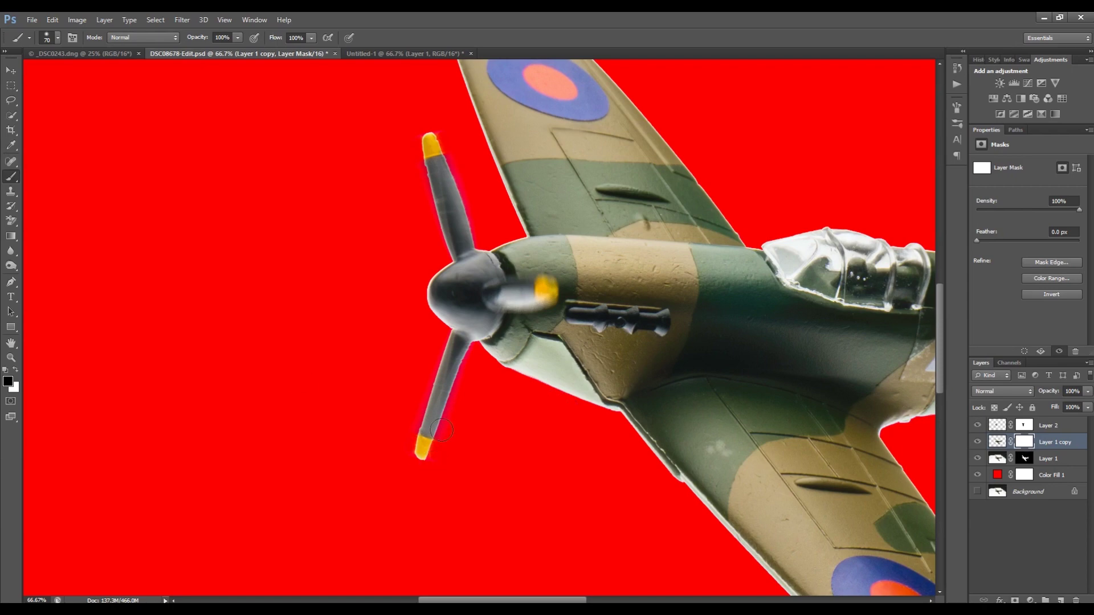
Paint out the sharp lower propeller blade in Layer 1 copy's mask and hide Layer 1
key("ctrl+plus")
key("ctrl+plus")
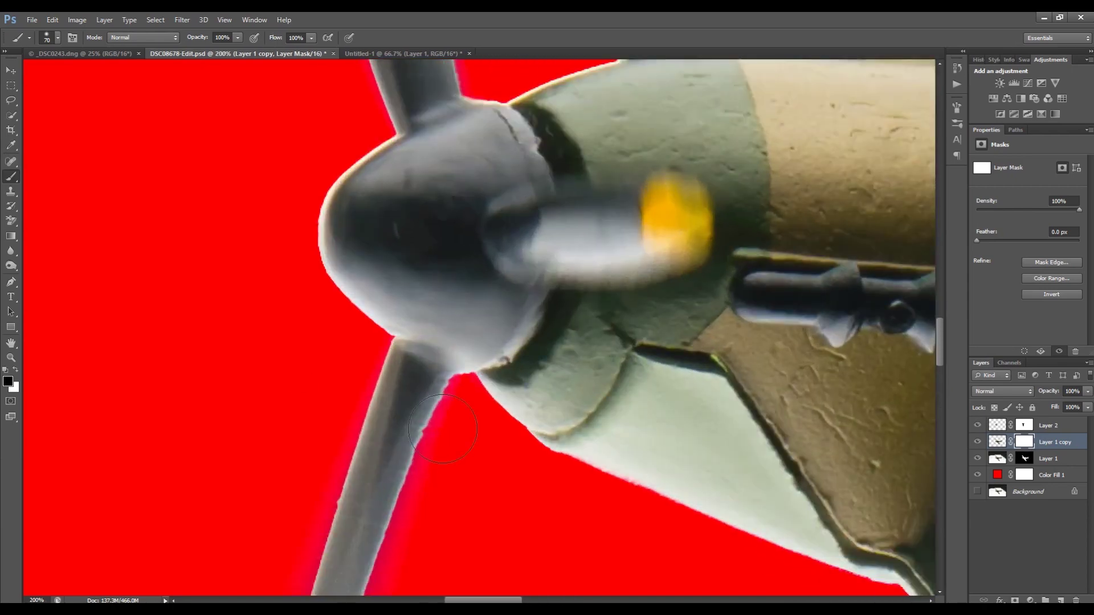
left_click(1024, 446, "alt")
left_click(1024, 446, "alt")
left_click_drag(937, 352, 944, 381)
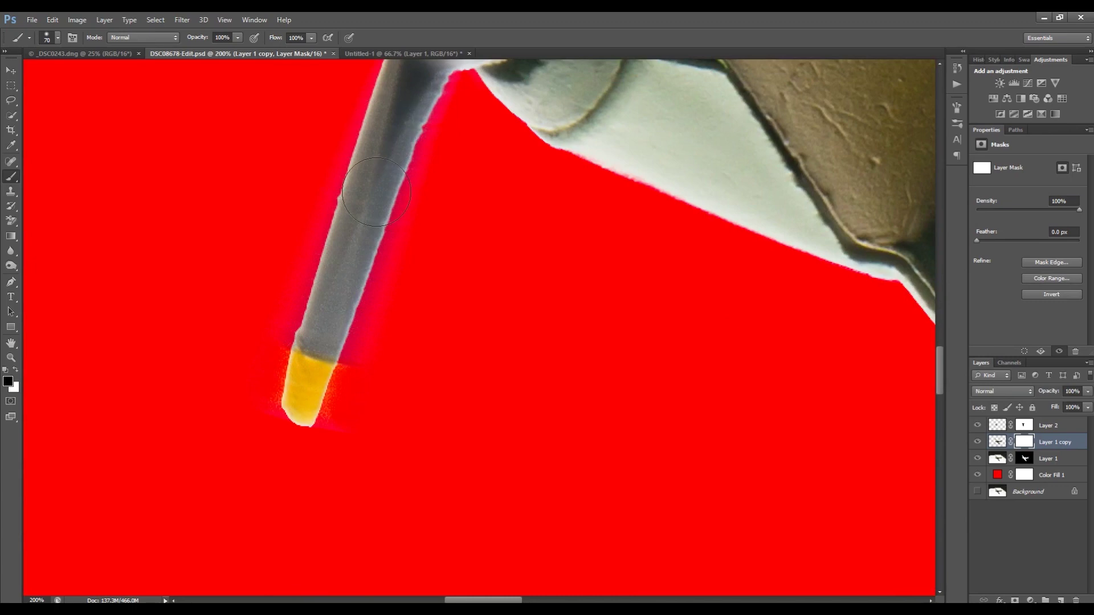
left_click(978, 463)
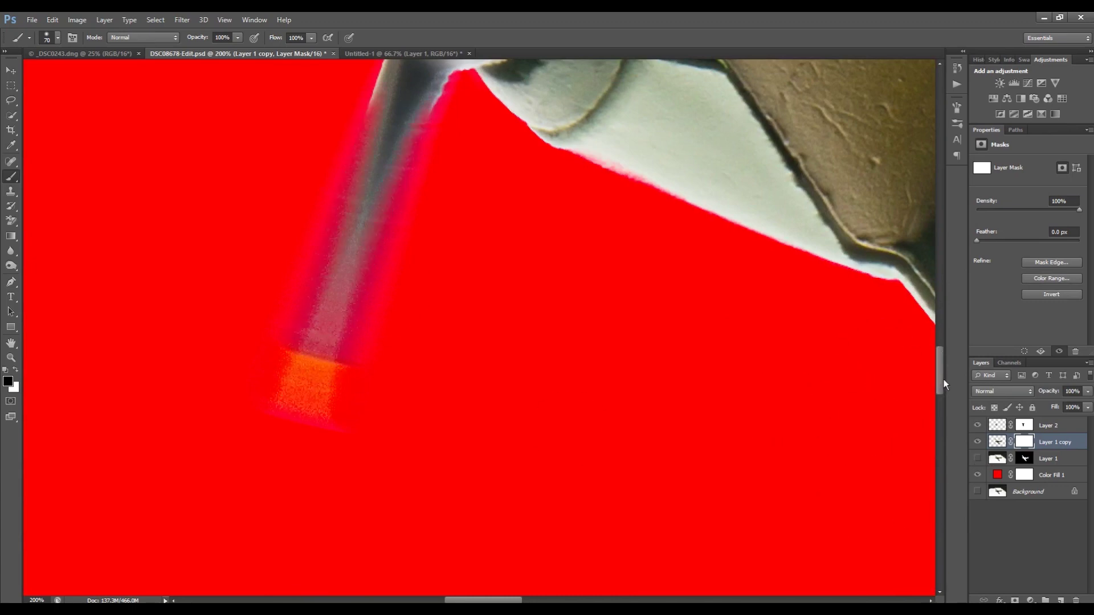
Paint out the sharp root of the lower propeller blade and the whole sharp upper blade in Layer 1 copy's mask
scroll(944, 379, "up", 5)
mouse_move(441, 454)
left_mouse_down()
mouse_move(376, 365)
mouse_move(402, 327)
mouse_move(395, 337)
left_mouse_up()
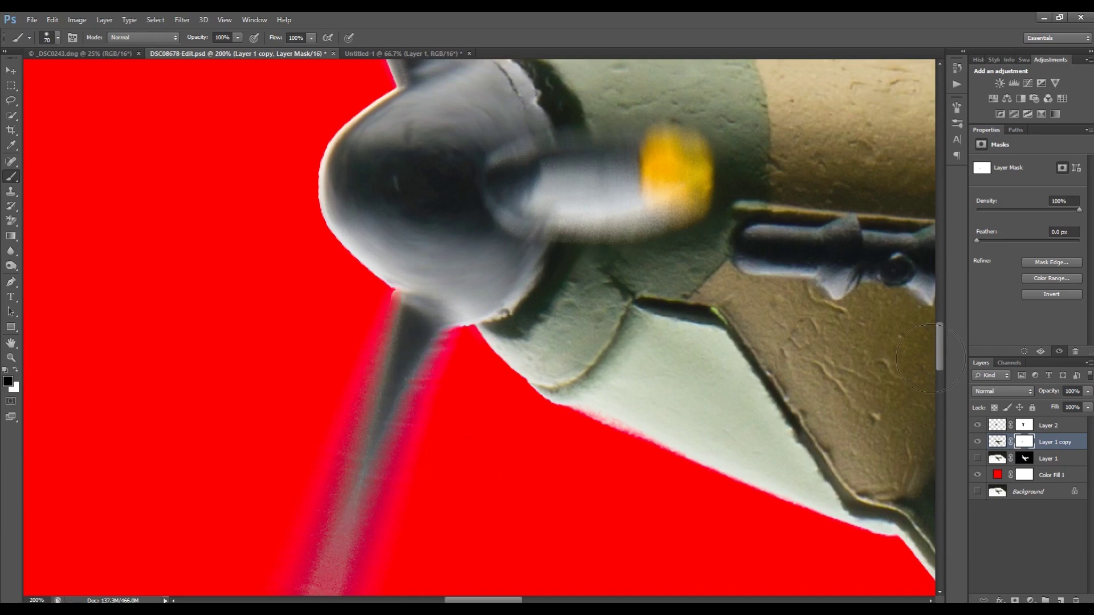
left_click_drag(941, 363, 940, 325)
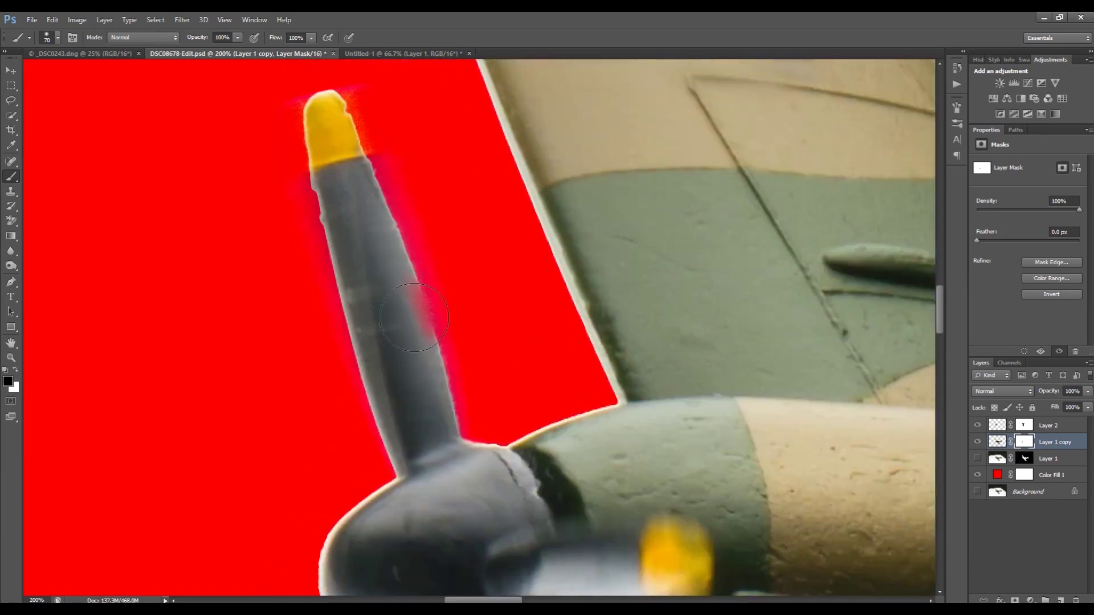
mouse_move(454, 299)
left_mouse_down()
mouse_move(270, 158)
mouse_move(326, 131)
mouse_move(338, 106)
mouse_move(378, 247)
mouse_move(322, 355)
mouse_move(338, 370)
mouse_move(329, 382)
mouse_move(390, 391)
mouse_move(373, 400)
mouse_move(403, 407)
mouse_move(395, 418)
mouse_move(422, 419)
left_mouse_up()
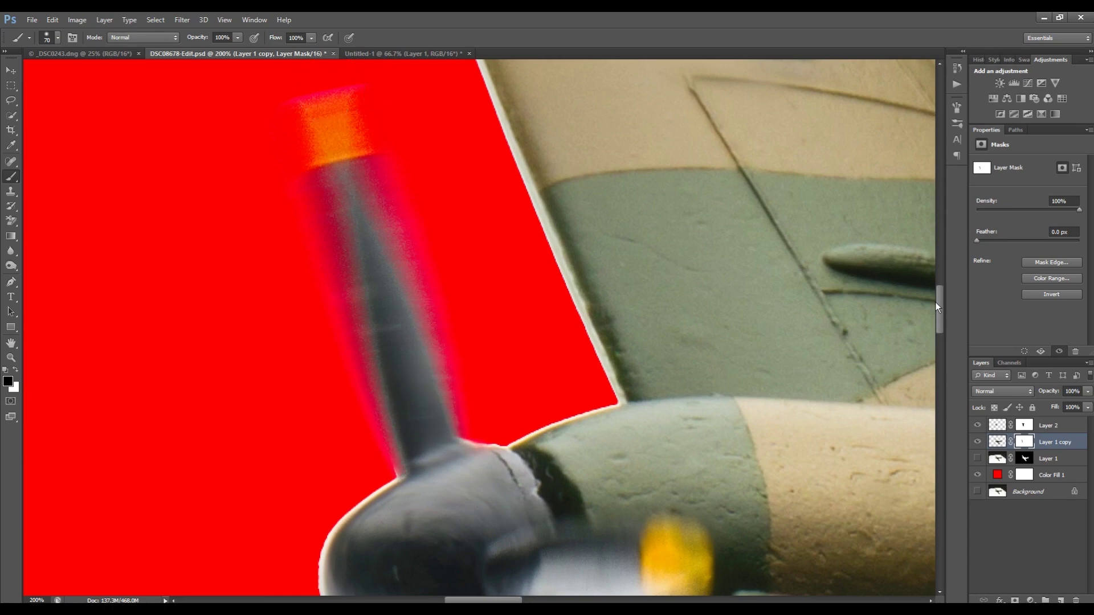
left_click_drag(939, 303, 939, 330)
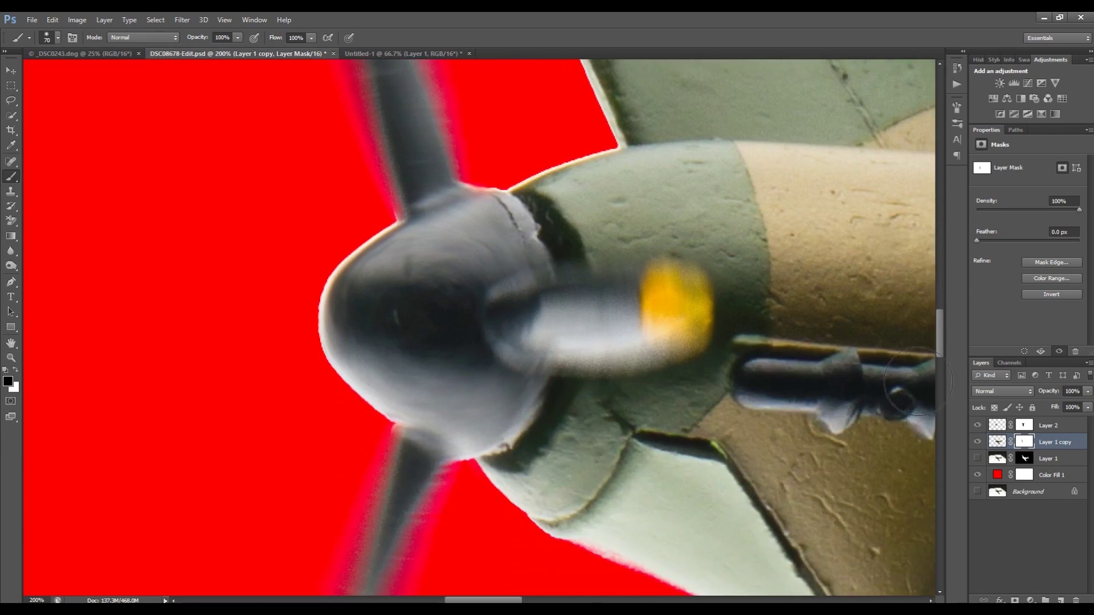
left_click(597, 439)
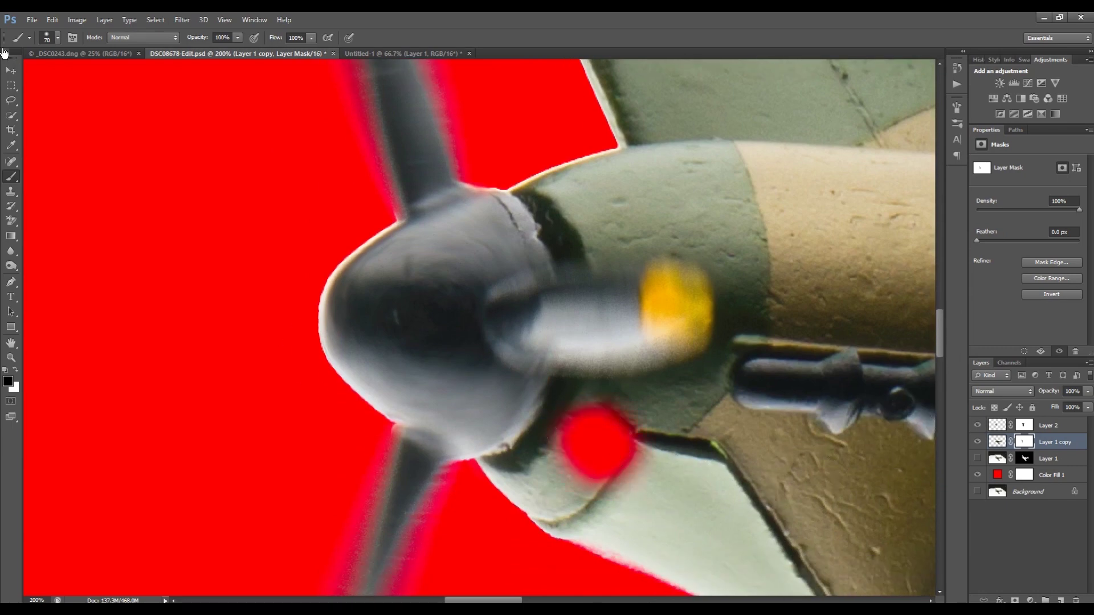
left_click(52, 20)
left_click(71, 30)
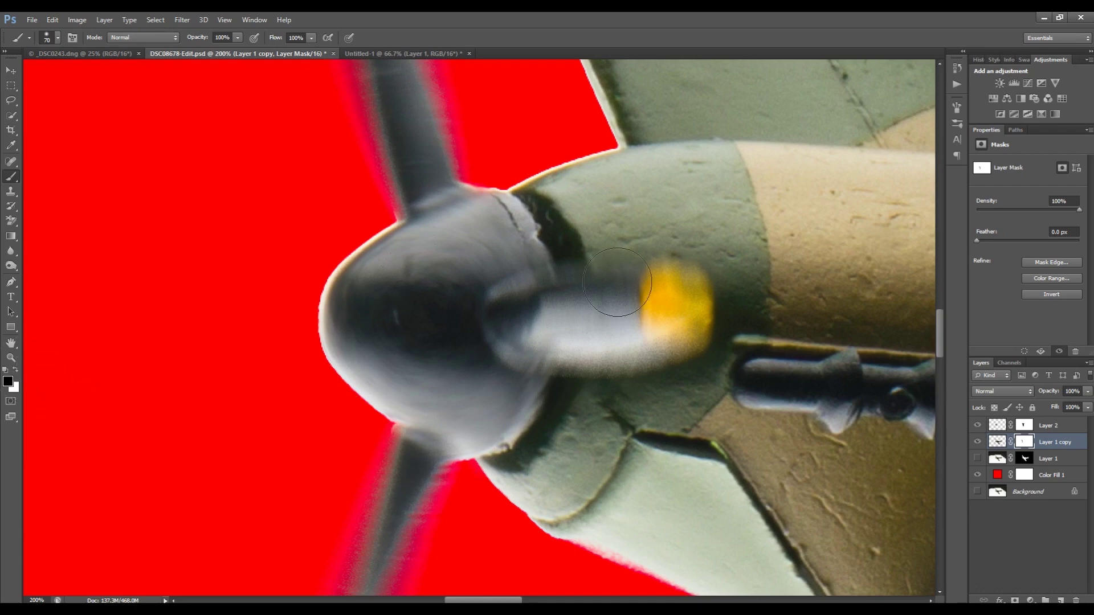
left_click(1024, 425)
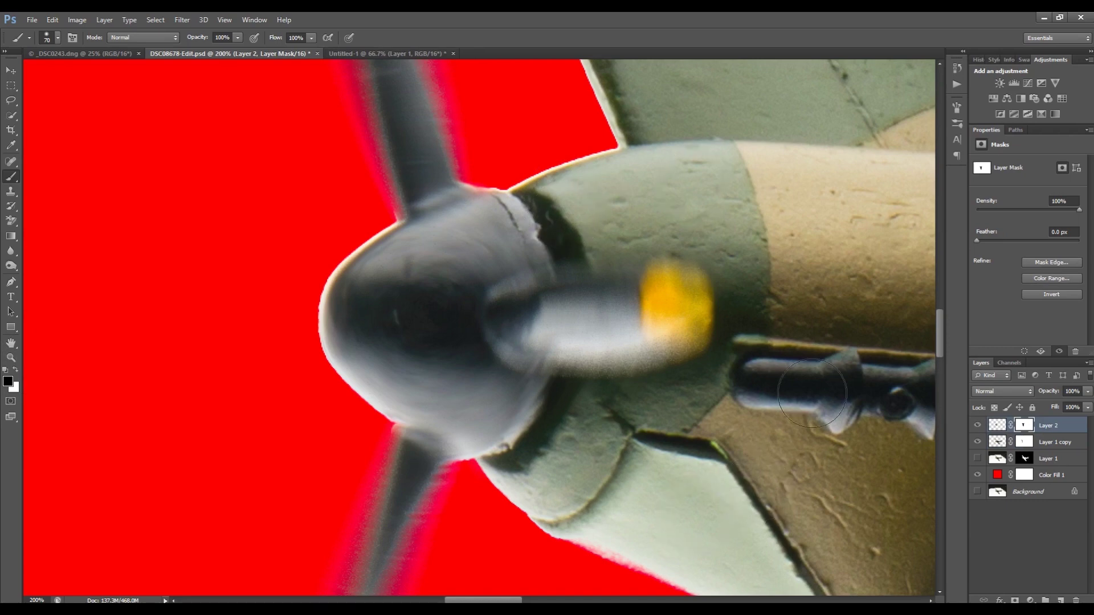
scroll(830, 488, "down", 5)
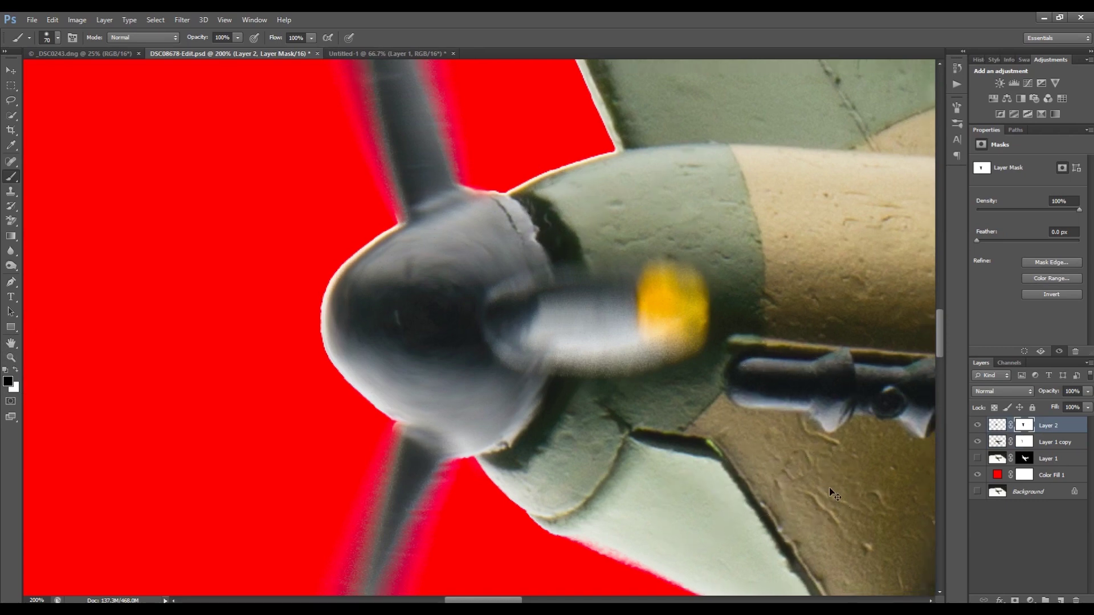
scroll(829, 487, "down", 1)
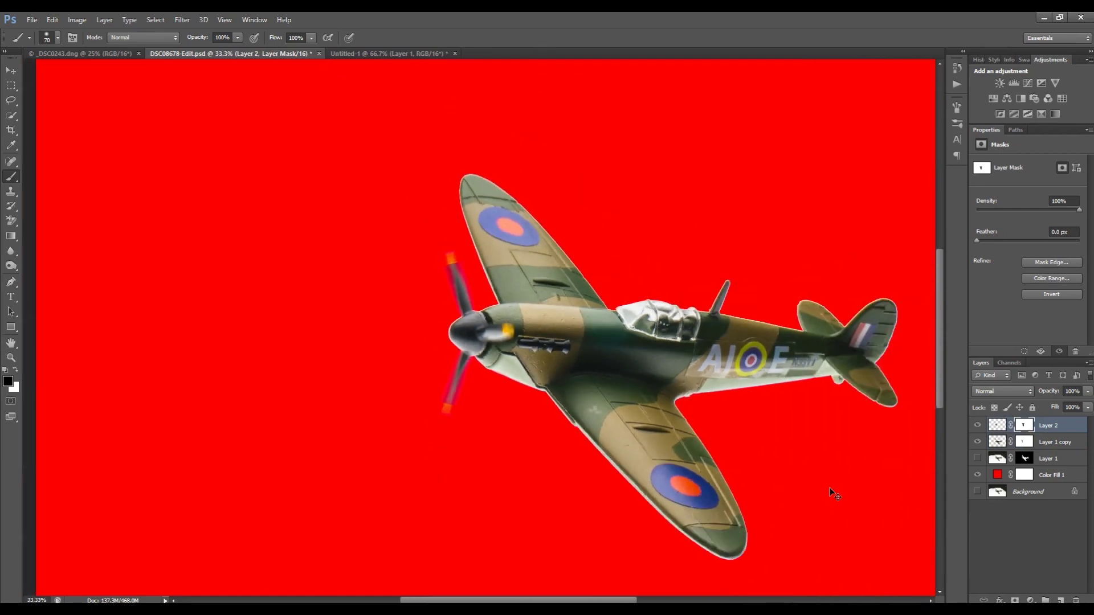
Copy the whole sky image from _DSC0243.dng and paste it into DSC08678-Edit.psd directly above Color Fill 1
left_click(87, 52)
key("ctrl+a")
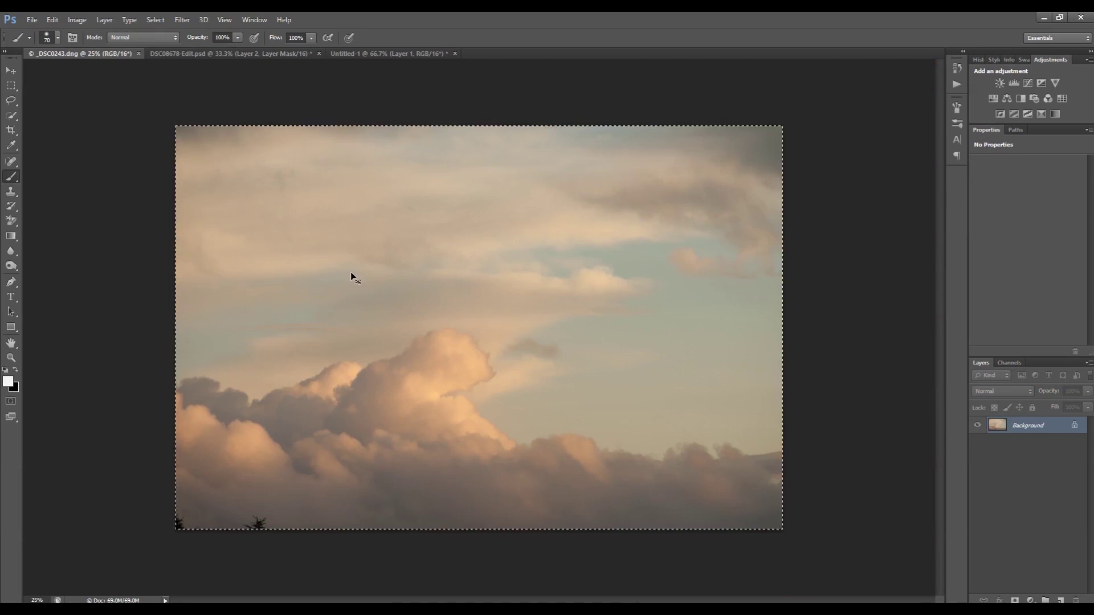
left_click(265, 53)
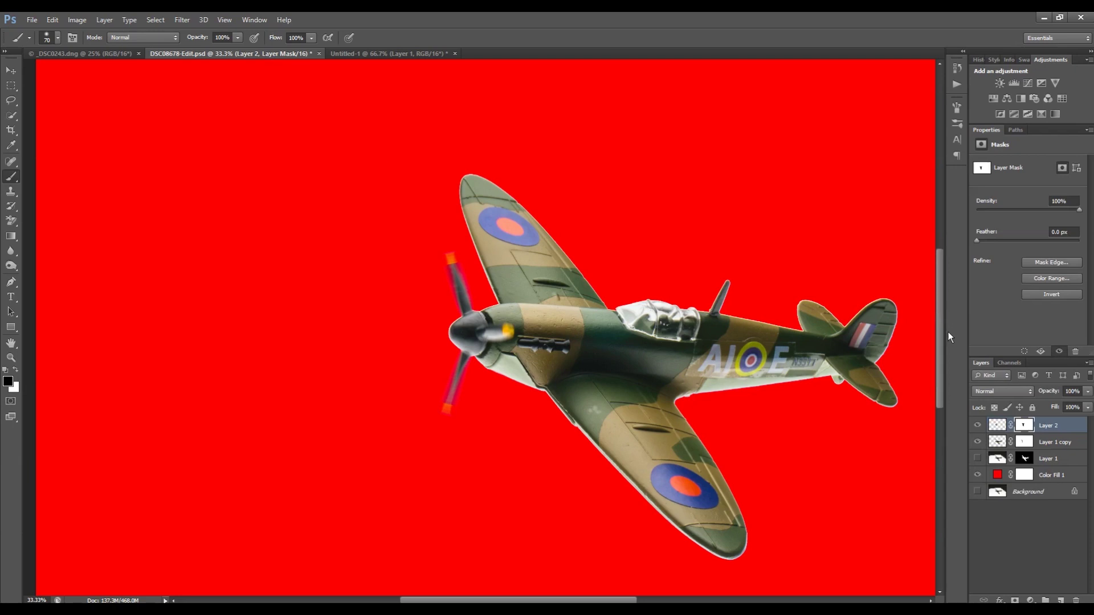
left_click_drag(940, 340, 935, 387)
left_click(1060, 475)
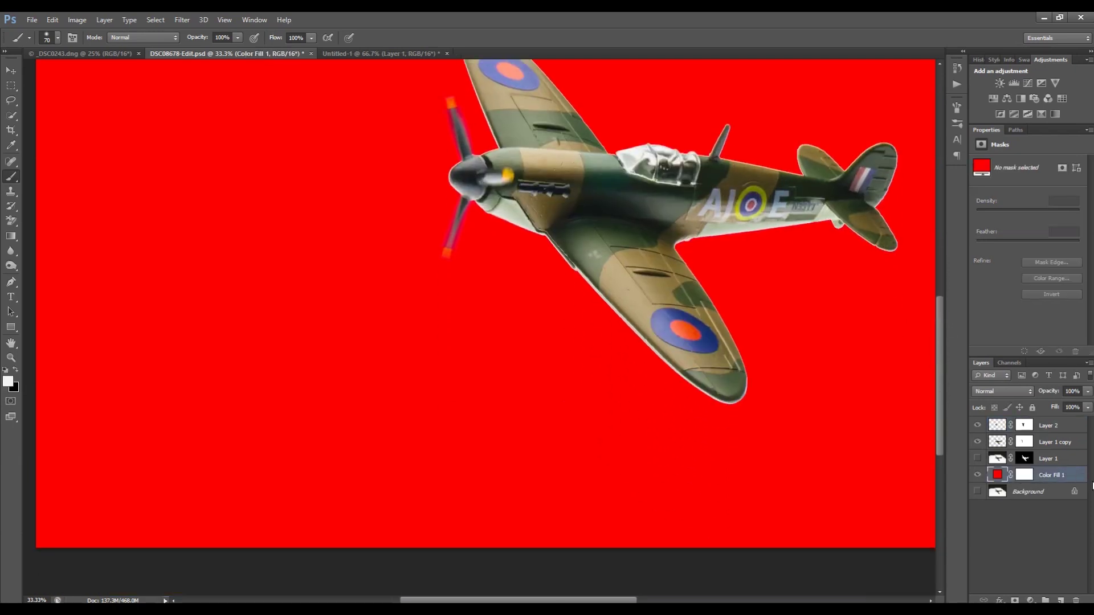
key("ctrl+v")
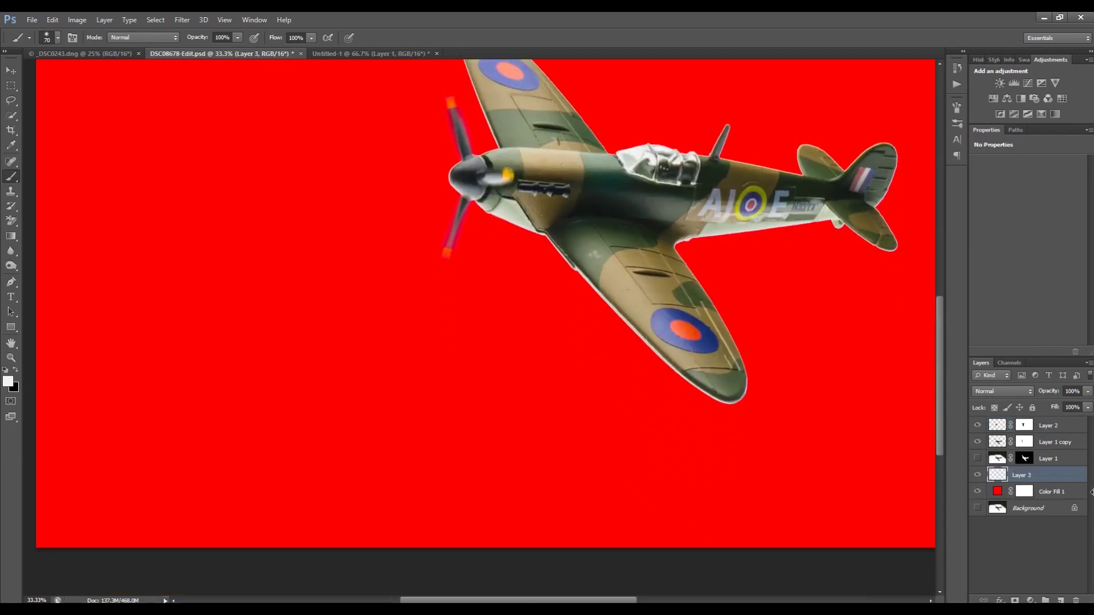
left_click_drag(944, 392, 941, 363)
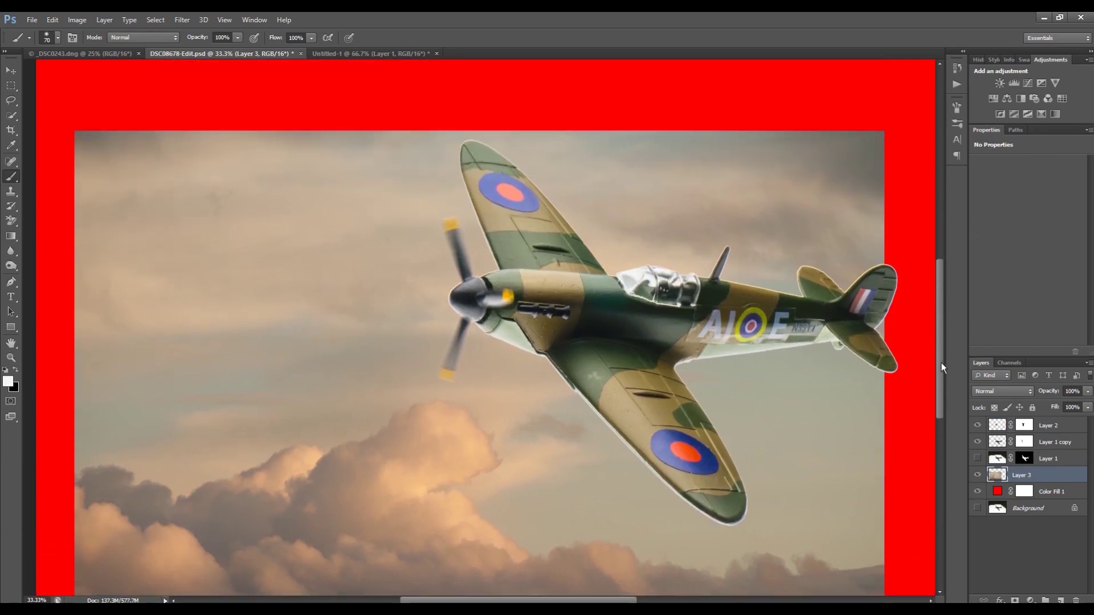
key("ctrl+minus")
key("ctrl+minus")
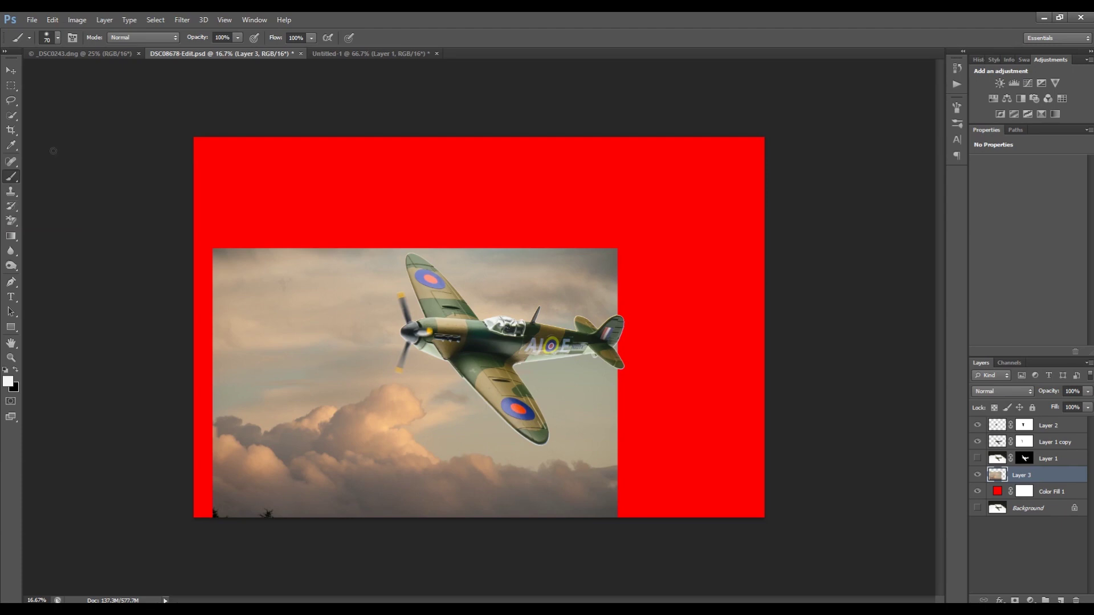
Change the canvas size to 4000 pixels wide by 6000 pixels high, anchored at the centre, and accept the clipping
left_click(12, 130)
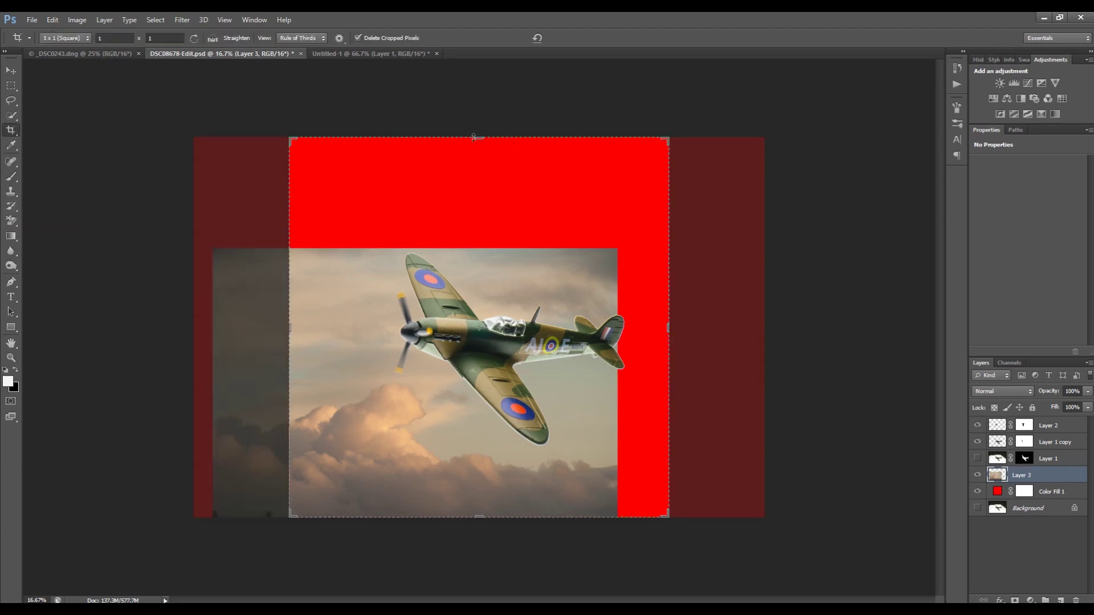
left_click(537, 38)
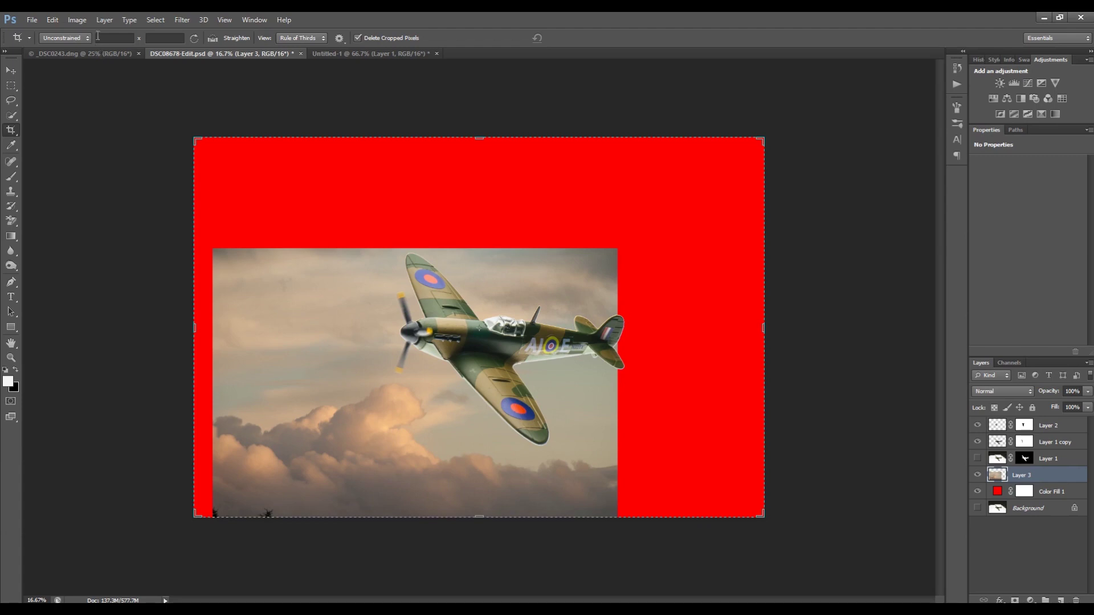
left_click(77, 19)
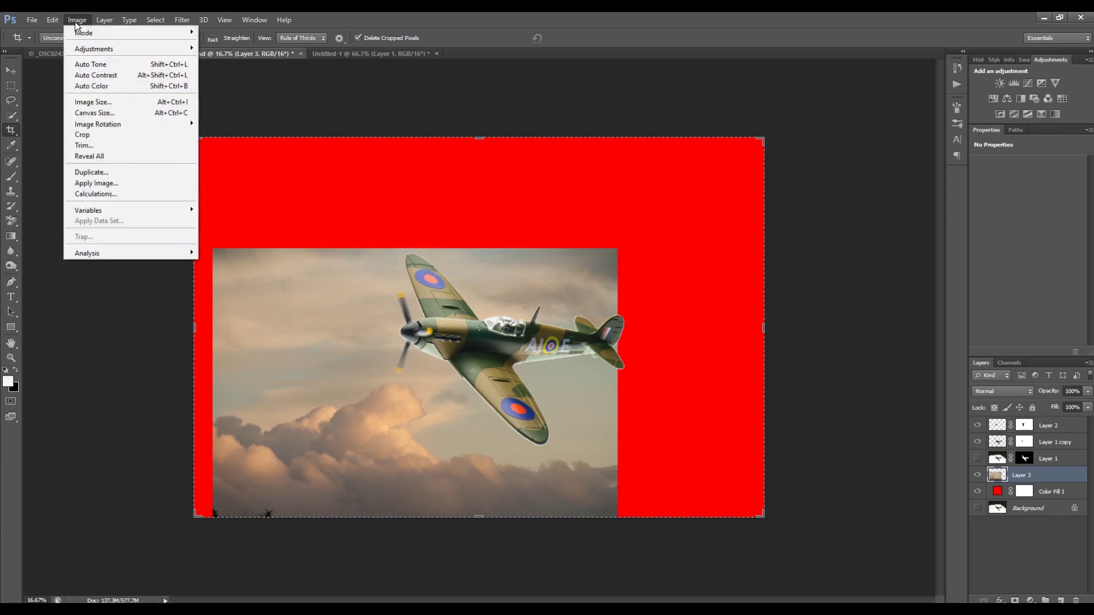
left_click(97, 112)
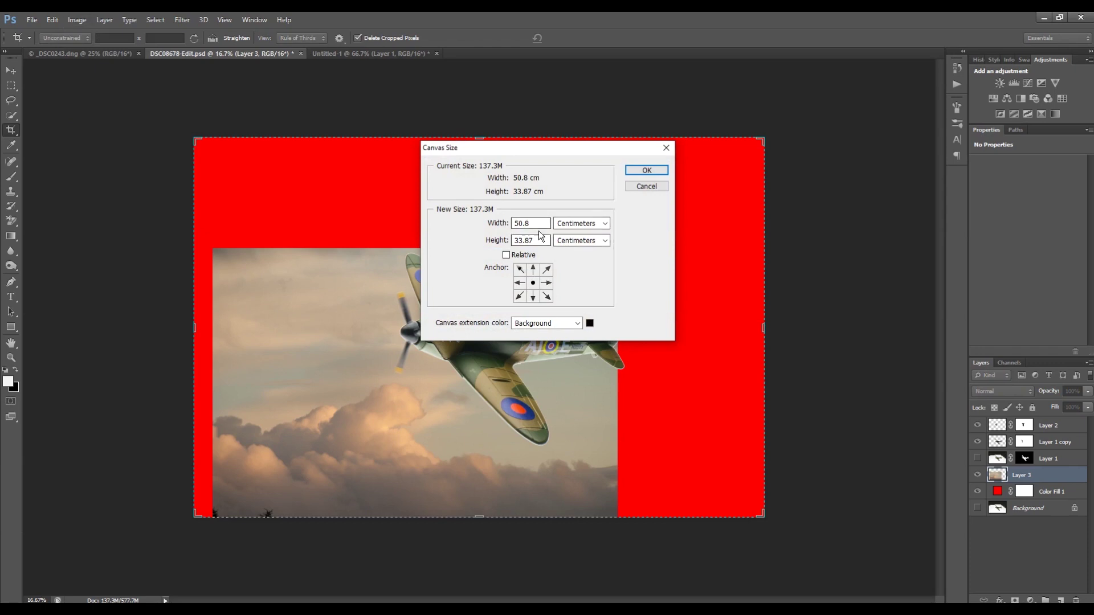
left_click(603, 224)
left_click(565, 244)
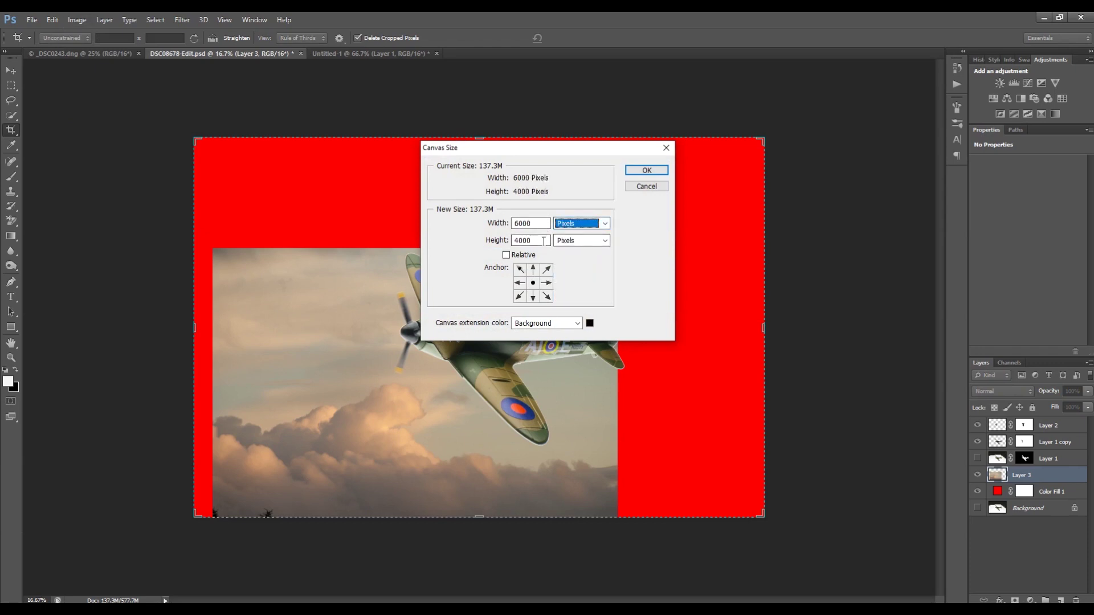
key("Tab")
type("6000")
left_click_drag(535, 224, 455, 221)
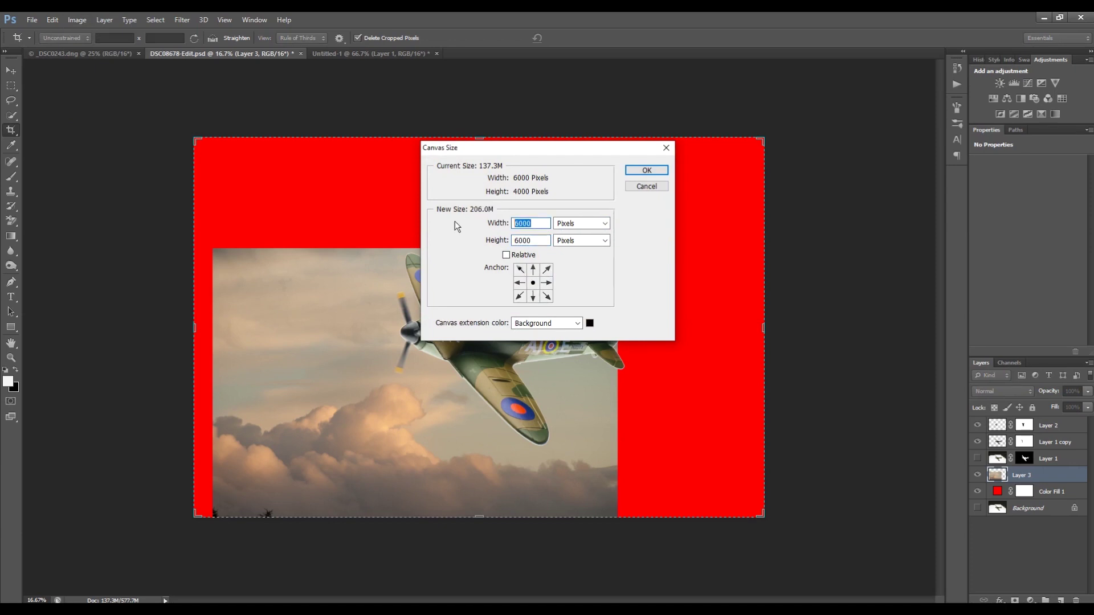
type("4000")
left_click(650, 170)
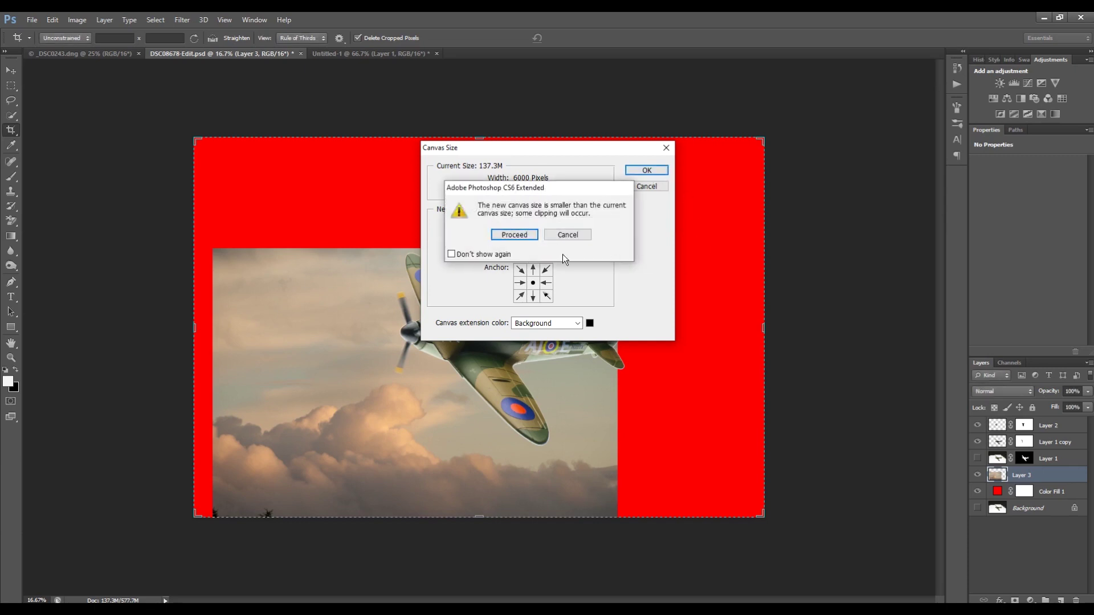
left_click(531, 238)
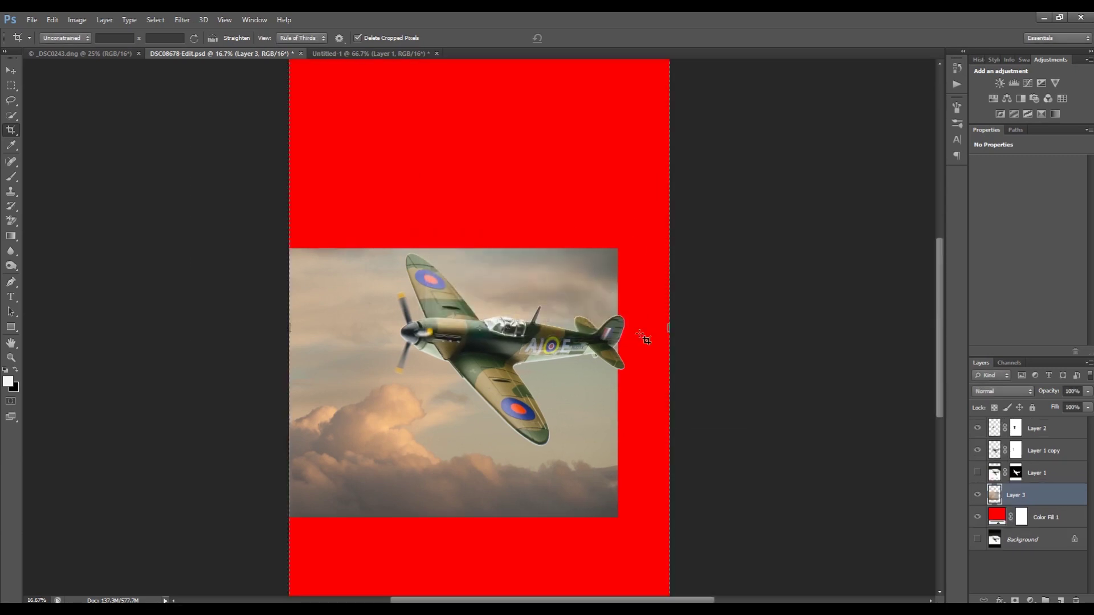
Move the pasted sky layer so that it spans the full width of the portrait canvas
left_click(11, 71)
left_click_drag(386, 398, 451, 423)
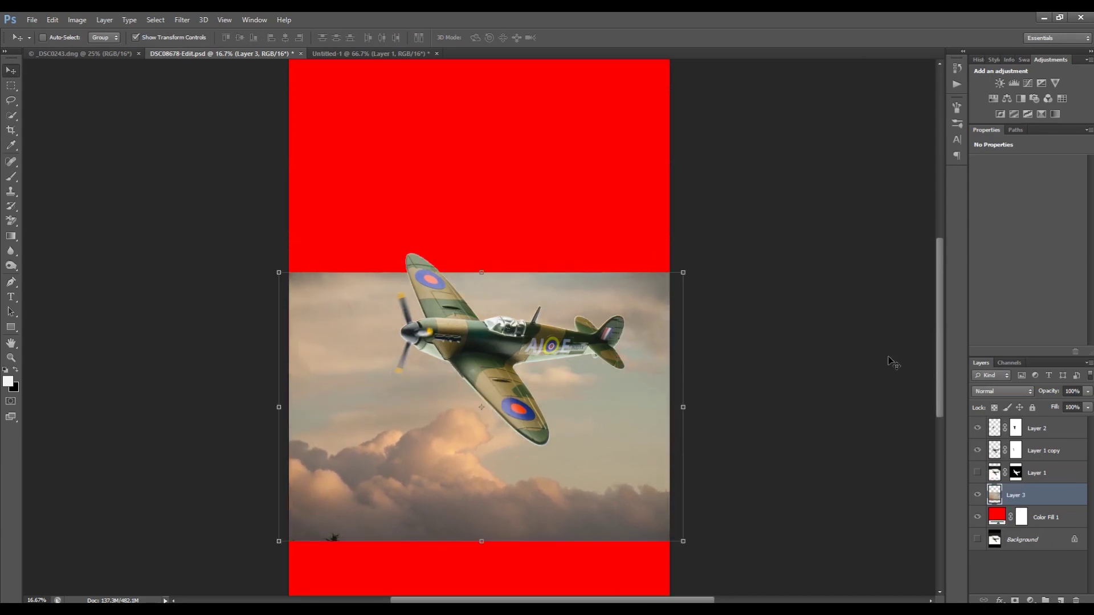
key("ctrl+0")
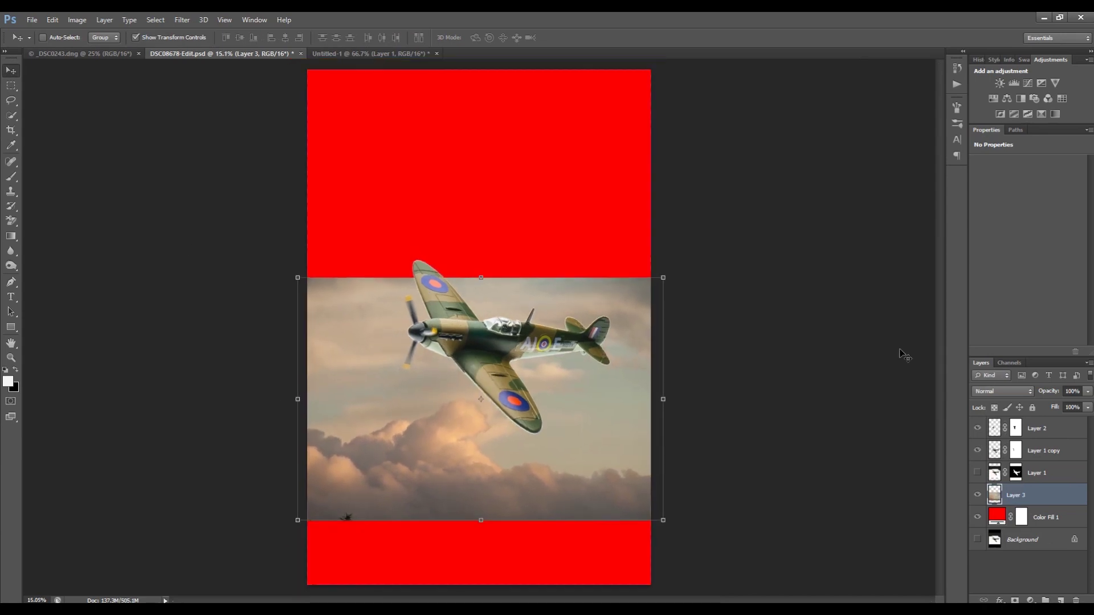
key("ctrl+plus")
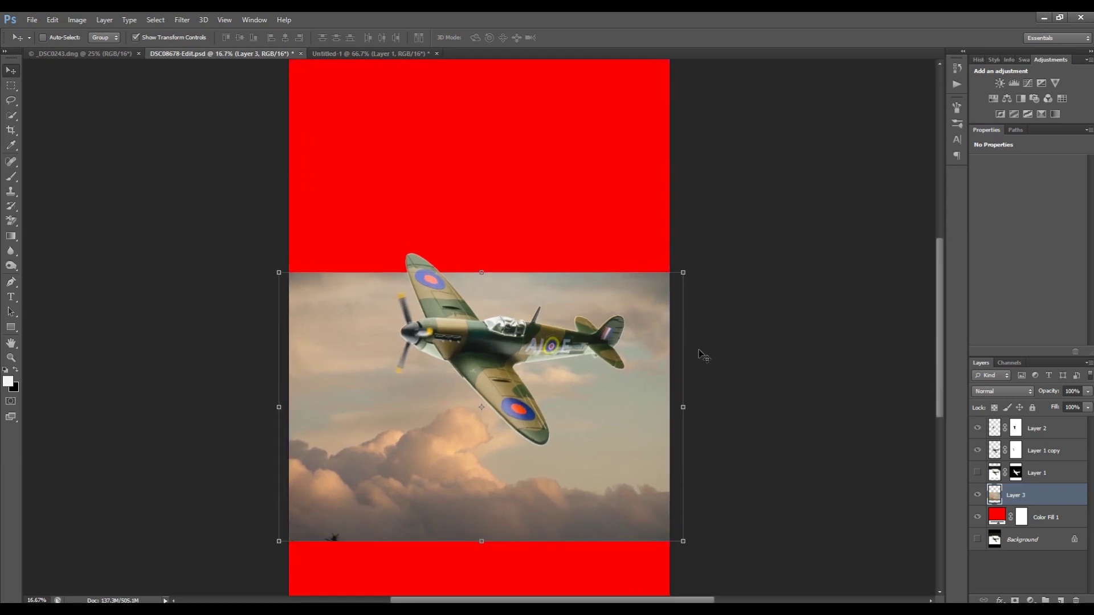
Enlarge the sky layer with proportional scaling until it fills the whole canvas, with the large cloud below the plane
left_click_drag(274, 276, 103, 100)
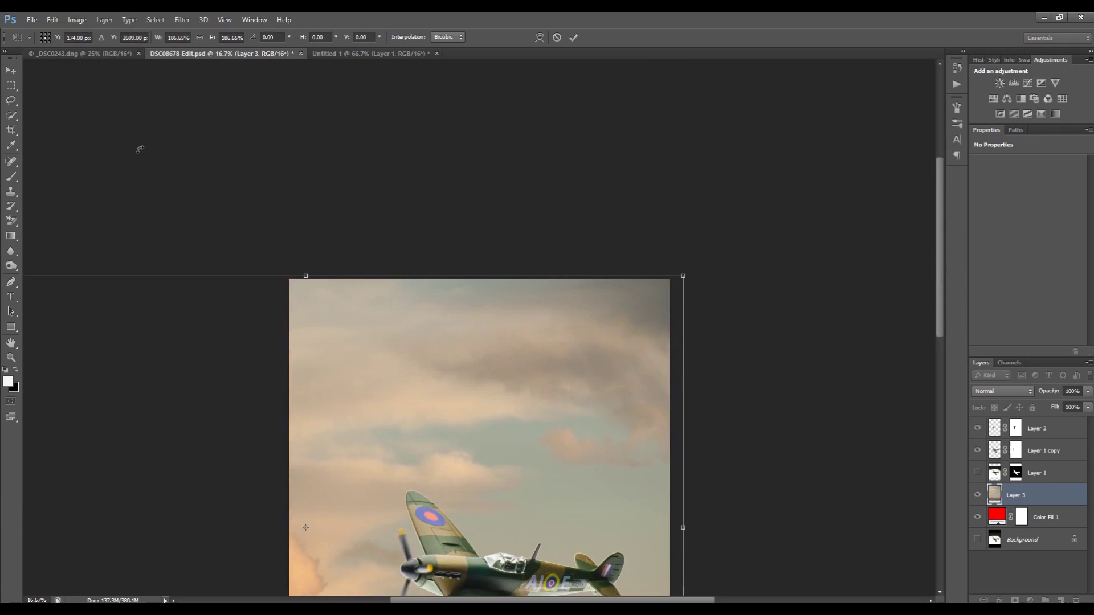
left_click_drag(940, 274, 940, 349)
left_click_drag(684, 556, 715, 581)
key("ctrl+minus")
key("ctrl+minus")
key("ctrl+minus")
left_click_drag(561, 414, 770, 547)
key("Return")
key("ctrl+plus")
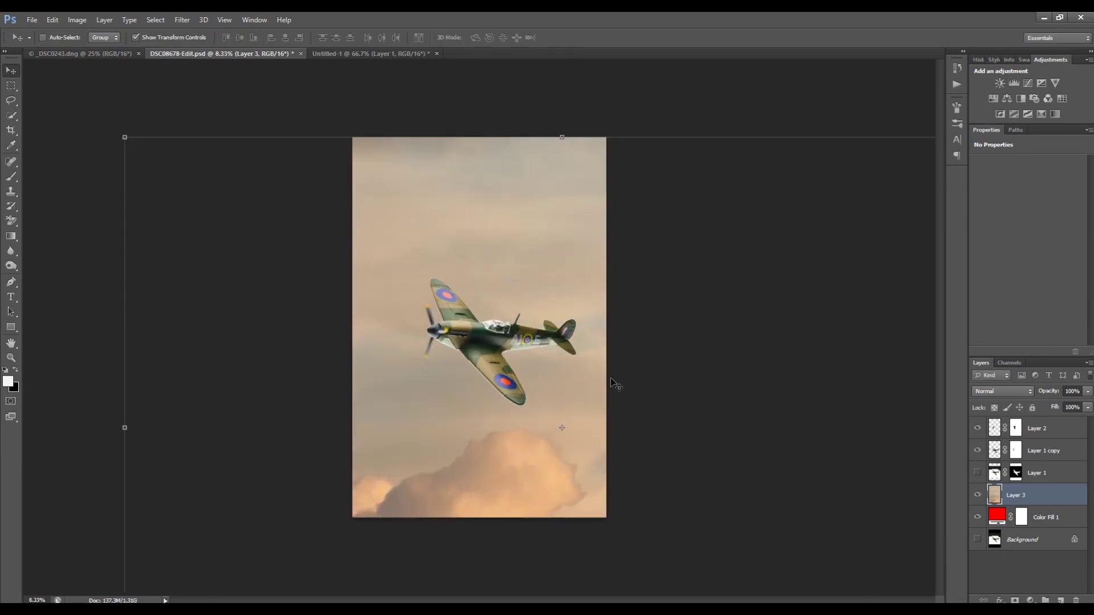
key("ctrl+plus")
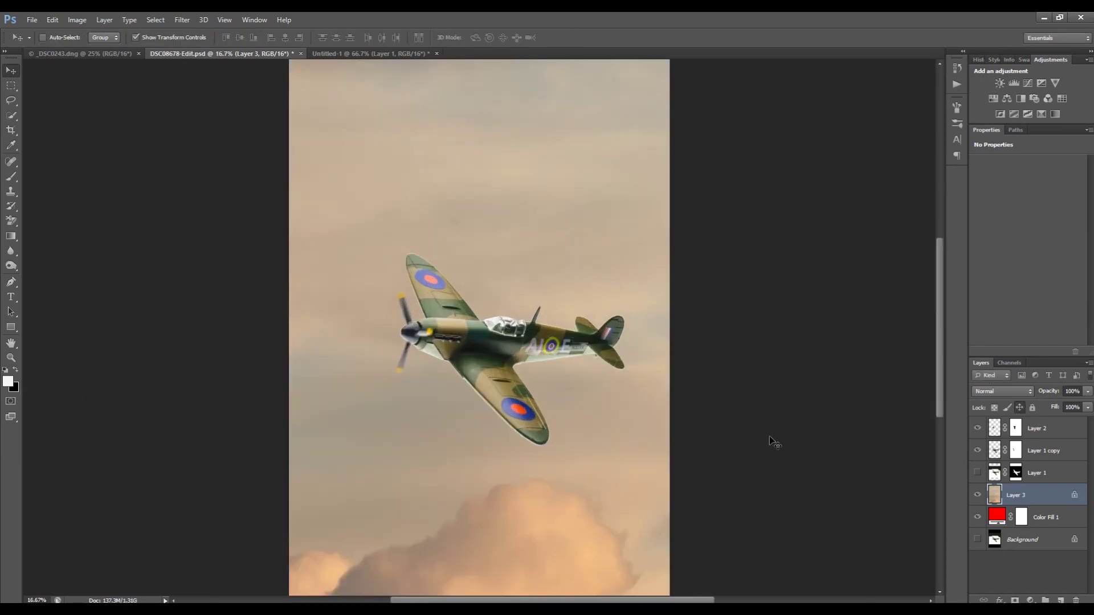
key("ctrl+plus")
key("ctrl+plus")
left_click_drag(937, 351, 939, 365)
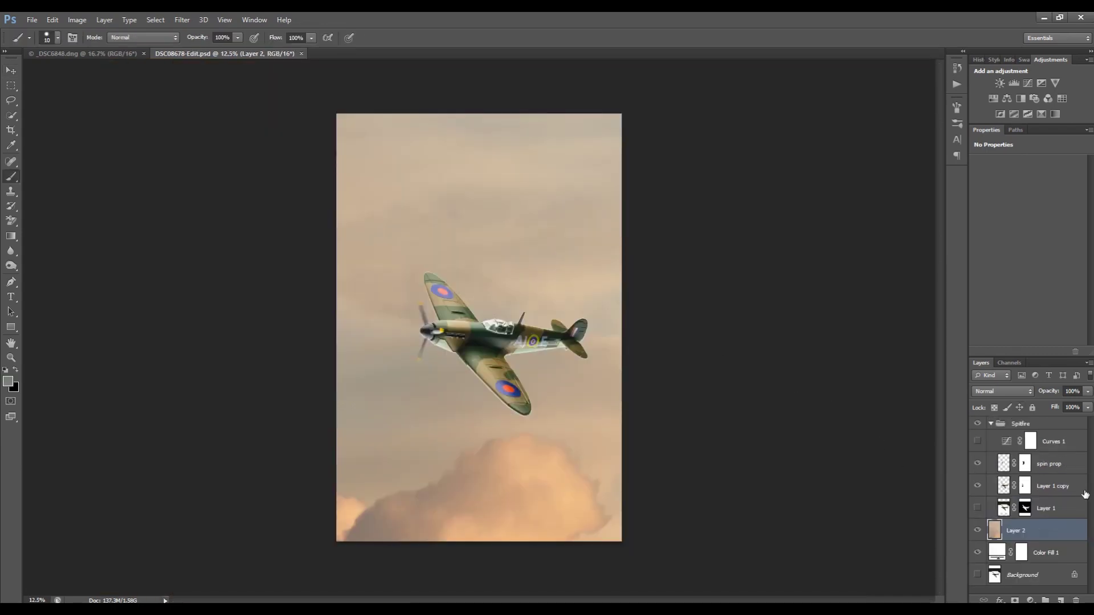
Create a new layer named canopy above the spin prop layer in the Spitfire group
left_click(1051, 466)
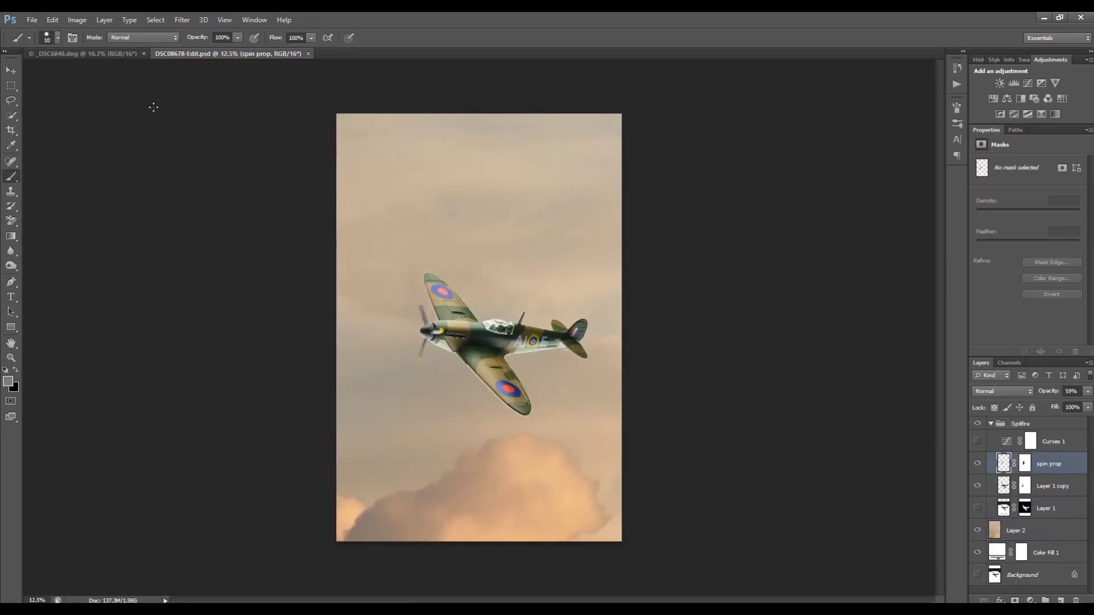
left_click(104, 20)
mouse_move(148, 35)
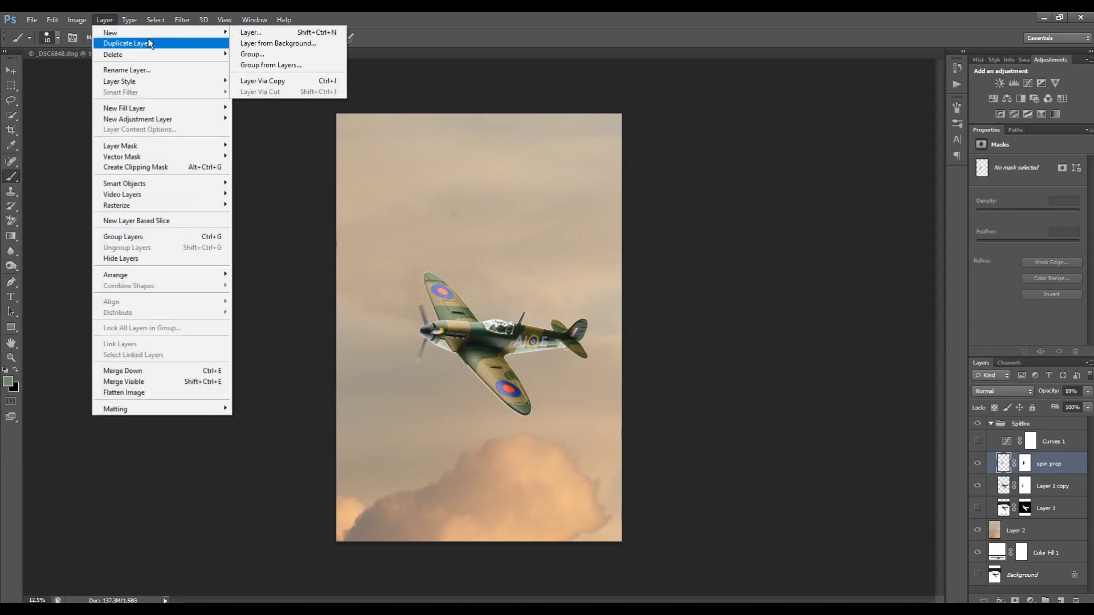
left_click(283, 34)
type("canopy")
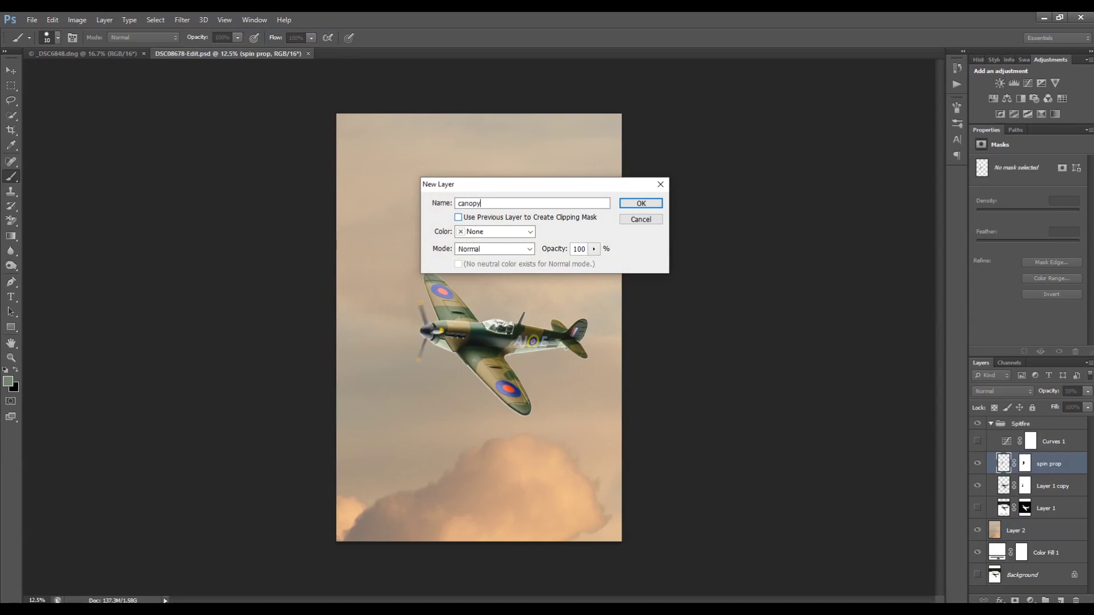
key("Return")
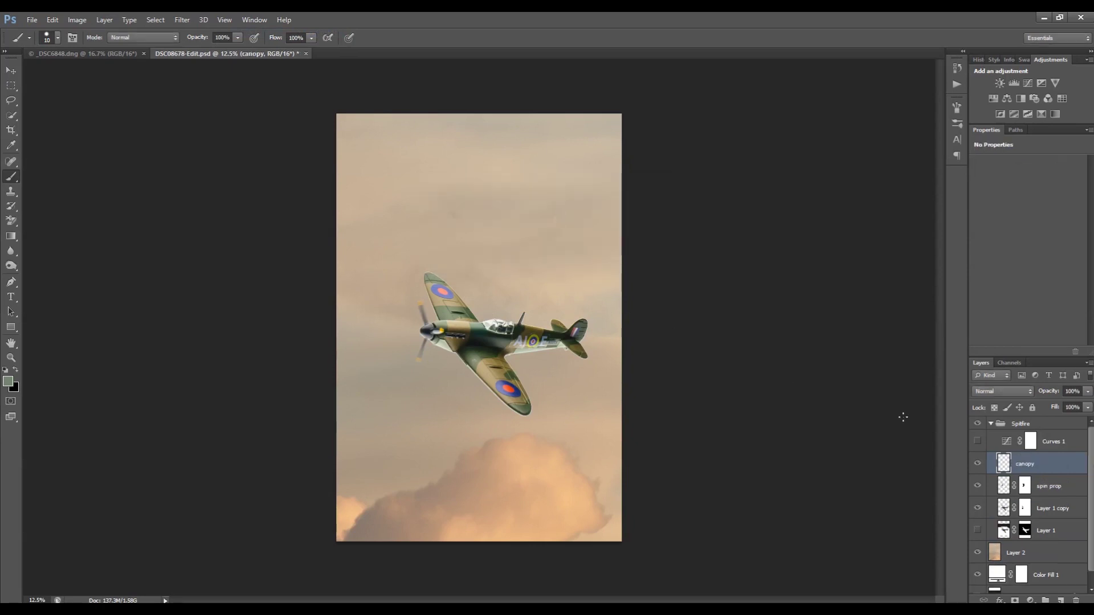
key("ctrl+plus")
key("ctrl+plus")
key("ctrl+plus")
key("ctrl+plus")
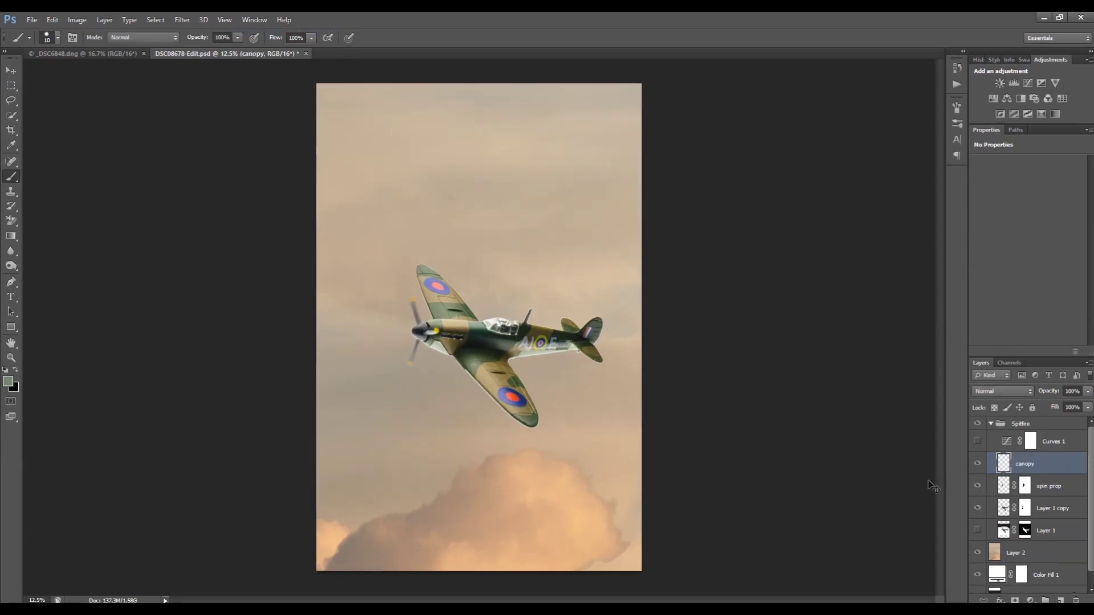
Paint over the windscreen's sloping front edge on the canopy layer in a light green sampled from the fuselage
key("ctrl+plus")
key("ctrl+plus")
key("ctrl+plus")
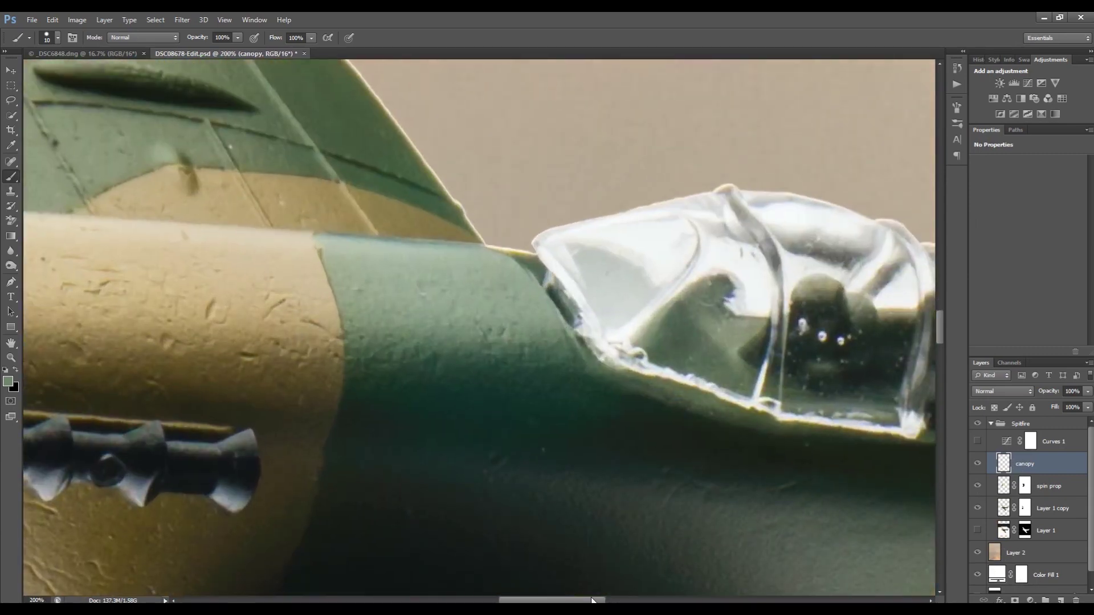
left_click_drag(585, 602, 619, 602)
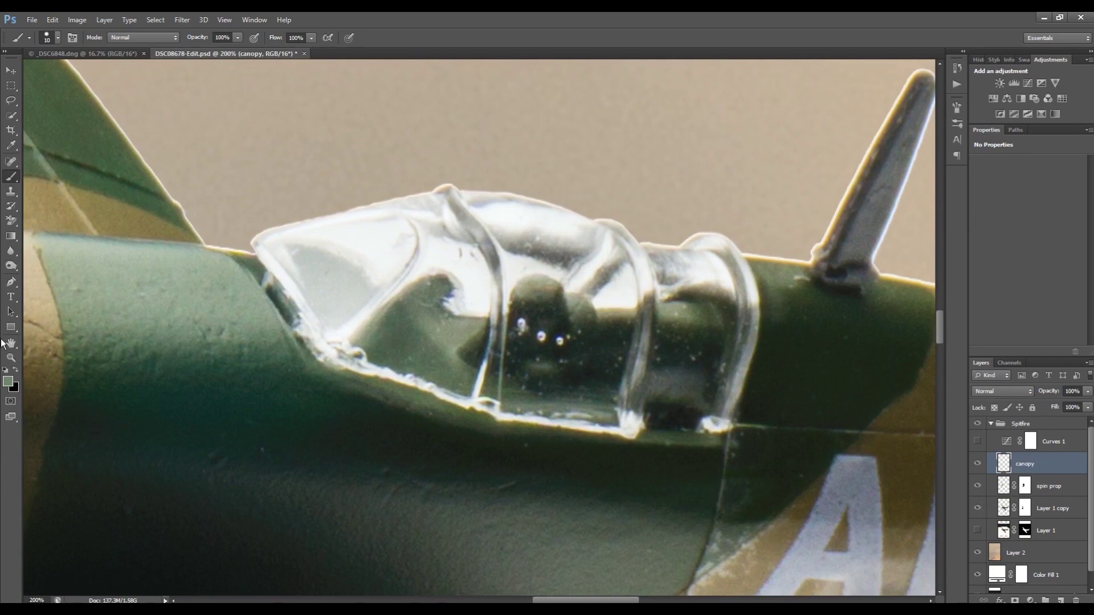
left_click(1052, 508)
left_click(7, 381)
left_click_drag(296, 181, 623, 108)
left_click(354, 264)
left_click(667, 125)
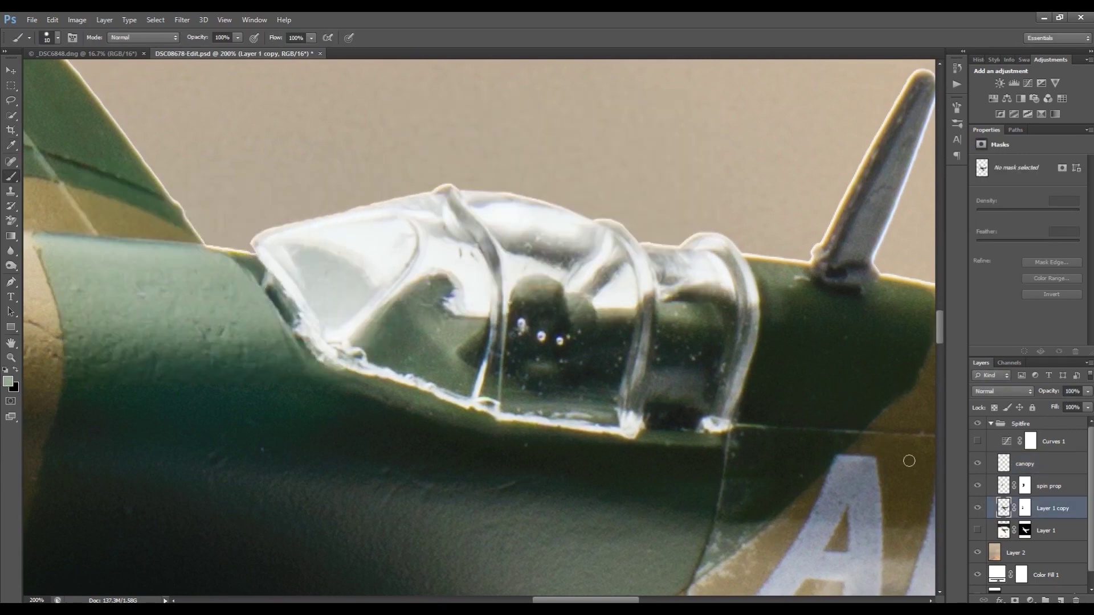
left_click(1025, 464)
mouse_move(235, 251)
left_mouse_down()
mouse_move(317, 362)
mouse_move(325, 353)
mouse_move(255, 253)
mouse_move(239, 248)
mouse_move(329, 358)
left_mouse_up()
Paint the canopy's lower sill from the windscreen to the first hoop in a darker fuselage green on the canopy layer
left_click(1052, 508)
left_click(8, 381)
left_click(667, 126)
left_click(1025, 464)
left_click(325, 360)
left_click(471, 406, "shift")
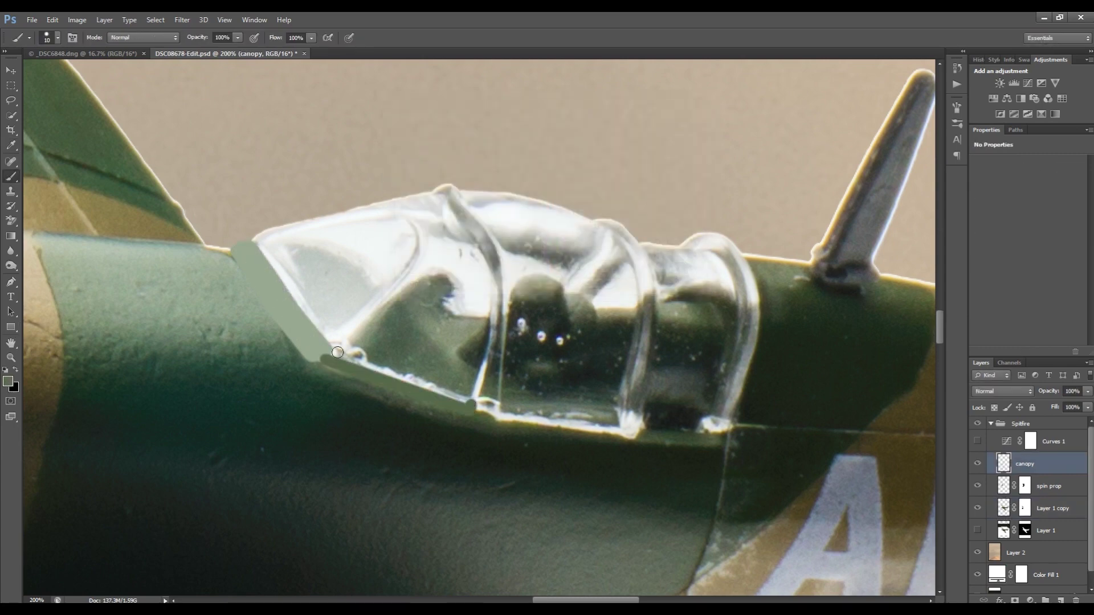
Paint the front canopy hoop dark green and outline the windscreen frame in the lighter green
mouse_move(478, 402)
left_mouse_down()
mouse_move(508, 319)
mouse_move(498, 268)
mouse_move(445, 193)
left_mouse_up()
mouse_move(496, 345)
left_mouse_down()
mouse_move(493, 415)
mouse_move(336, 363)
mouse_move(407, 267)
mouse_move(411, 217)
mouse_move(335, 217)
mouse_move(255, 244)
left_mouse_up()
left_click(8, 381)
left_click(278, 303)
left_click(645, 129)
Paint the rest of the canopy sill, the middle hoop and the rear frame in the dark green
left_click(8, 382)
left_click(490, 421)
key("Return")
mouse_move(492, 417)
left_mouse_down()
mouse_move(631, 435)
mouse_move(646, 296)
mouse_move(633, 245)
mouse_move(600, 221)
left_mouse_up()
mouse_move(629, 433)
left_mouse_down()
mouse_move(721, 435)
mouse_move(758, 305)
mouse_move(717, 241)
mouse_move(690, 241)
mouse_move(743, 274)
mouse_move(744, 323)
mouse_move(714, 428)
left_mouse_up()
left_click_drag(693, 240, 721, 245)
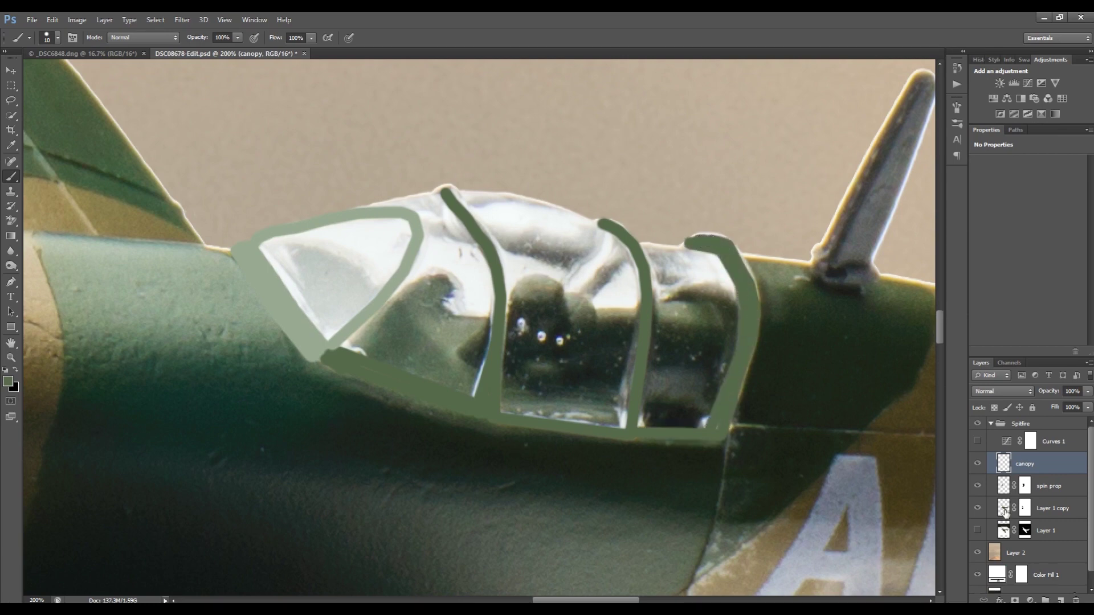
Heal the white specks inside the cockpit on Layer 1 copy with the Spot Healing Brush, reducing the brush size to 15
left_click(1004, 508)
key("j")
left_click(541, 338)
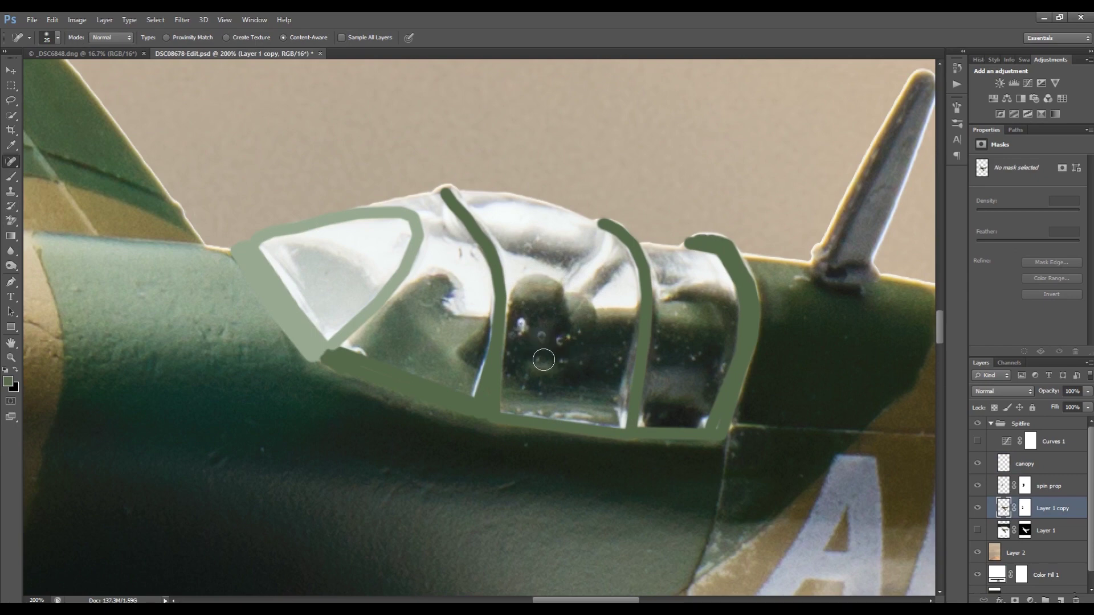
key("bracketleft")
key("bracketleft")
left_click(559, 340)
left_click(520, 323)
Save the document with the painted canopy
left_click(32, 20)
left_click(44, 147)
left_click_drag(612, 601, 651, 600)
key("ctrl+minus")
key("ctrl+minus")
key("ctrl+minus")
key("ctrl+minus")
key("ctrl+minus")
key("ctrl+minus")
key("ctrl+minus")
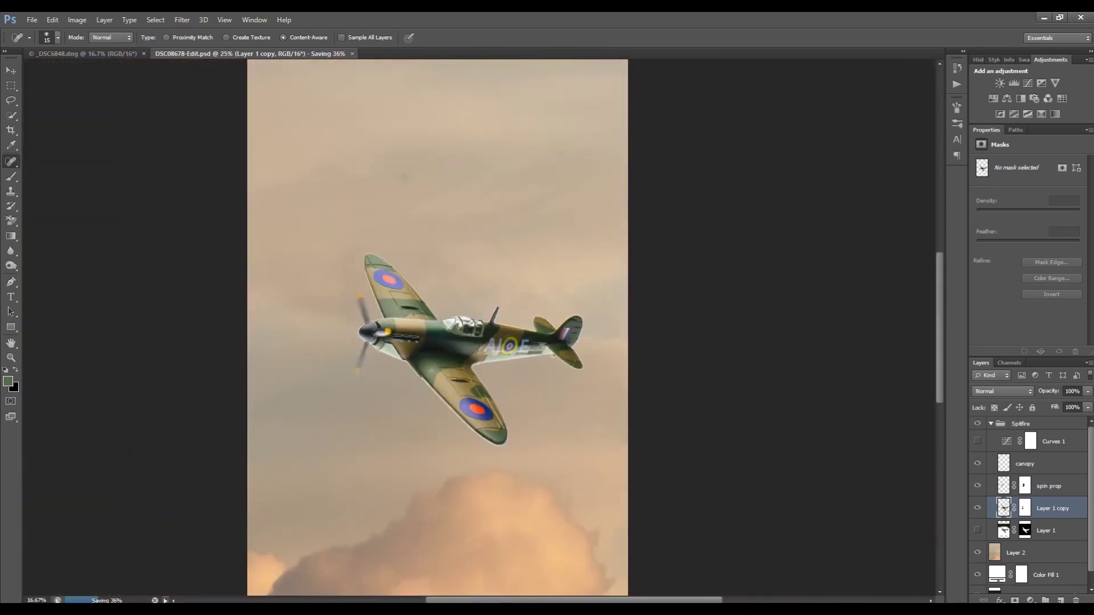
Rename the canopy copy layer in the Spitfire group as Base
key("ctrl+plus")
scroll(820, 519, "down", 2)
scroll(820, 519, "up", 2)
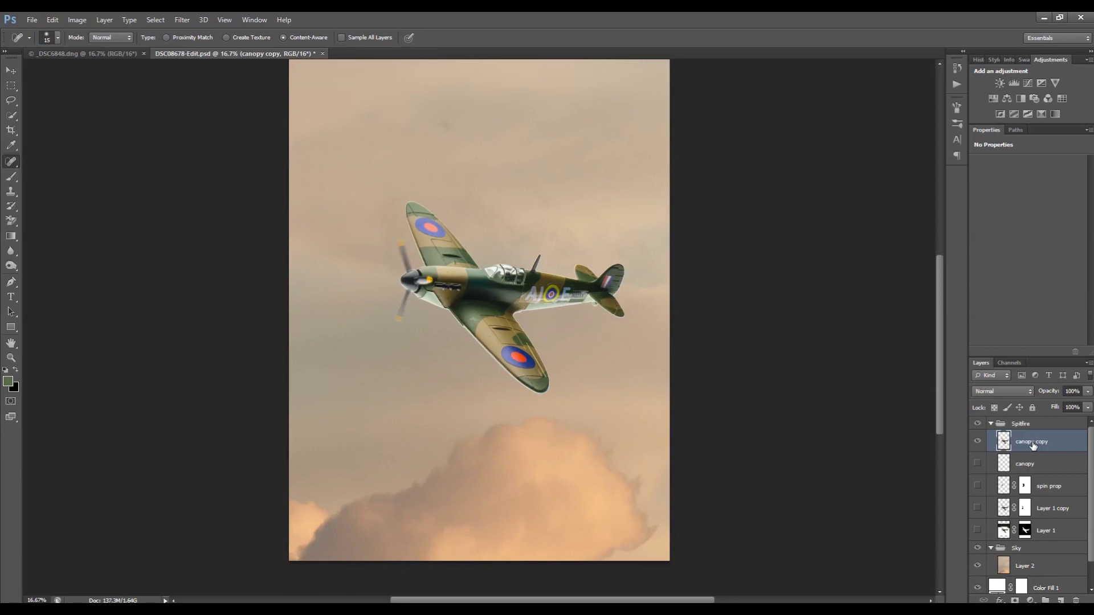
double_click(1033, 442)
type("Base")
key("Return")
Open the Base layer in the Topaz Studio Simplify filter
left_click(183, 21)
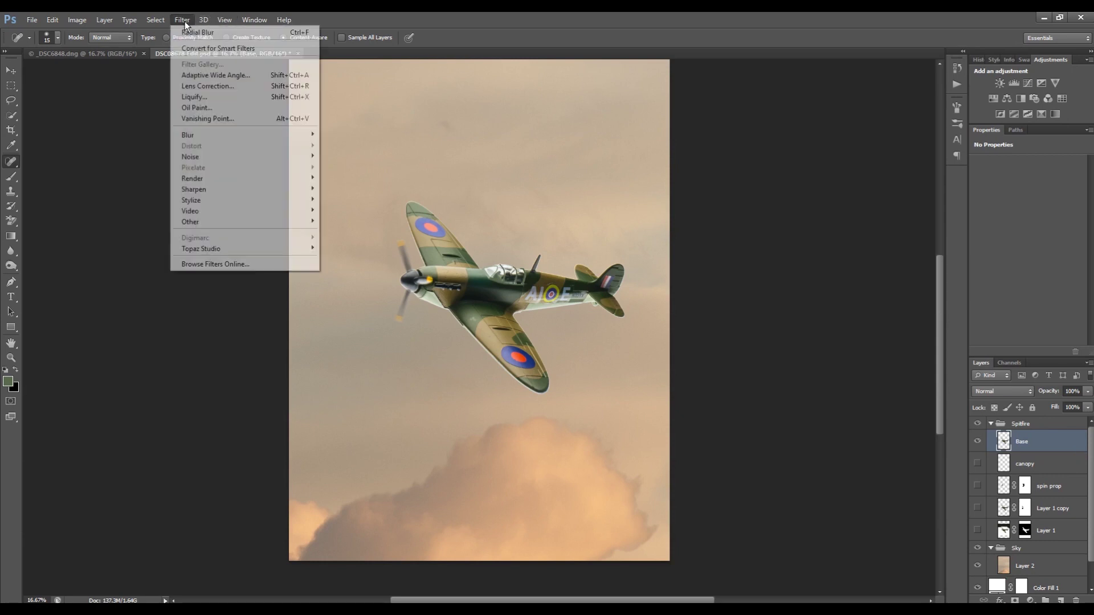
mouse_move(239, 248)
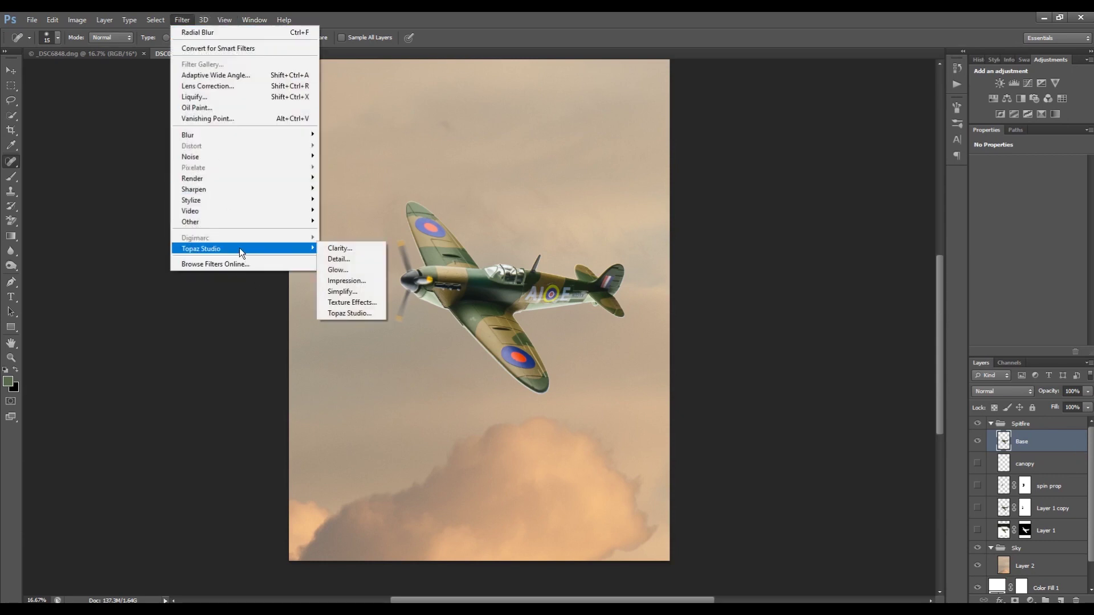
left_click(363, 290)
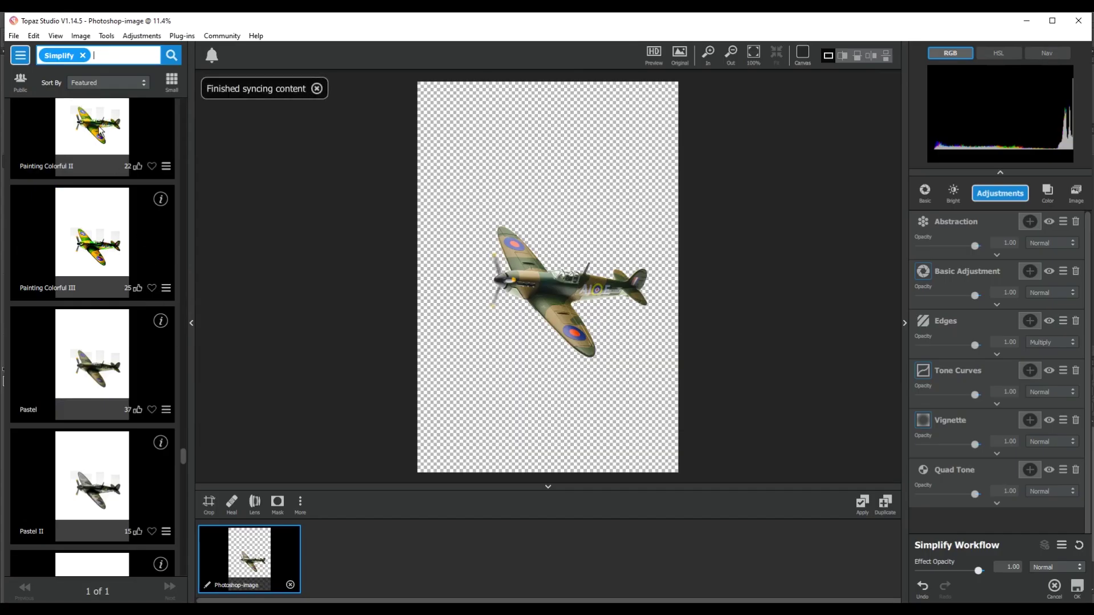
Try the Painting Colorful II, Painting Colorful III and Painting Colorful presets on the plane
left_click(101, 131)
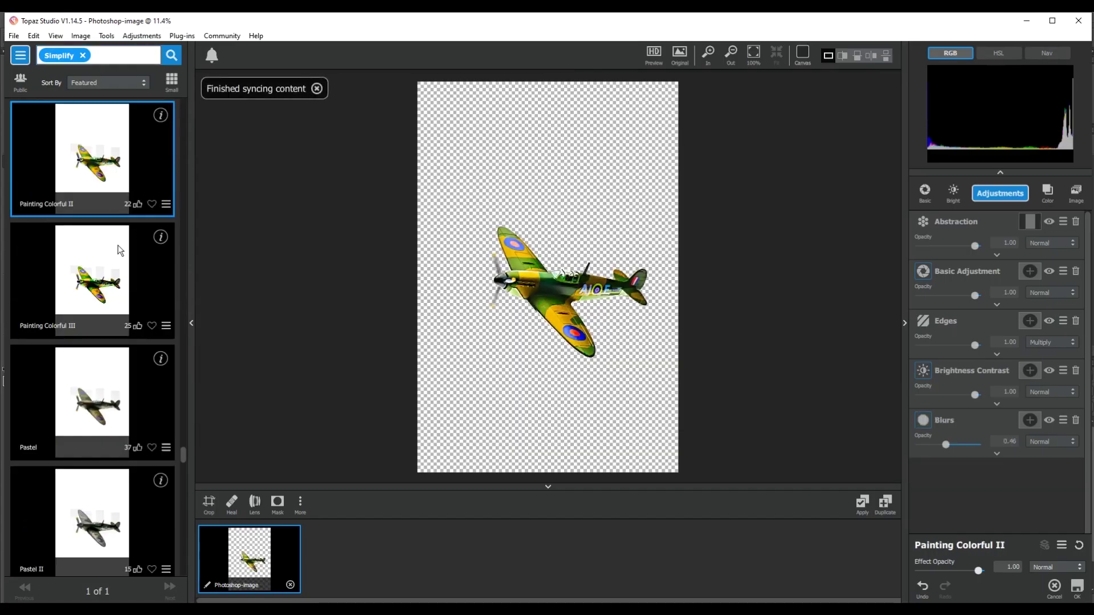
left_click(106, 320)
scroll(123, 318, "up", 1)
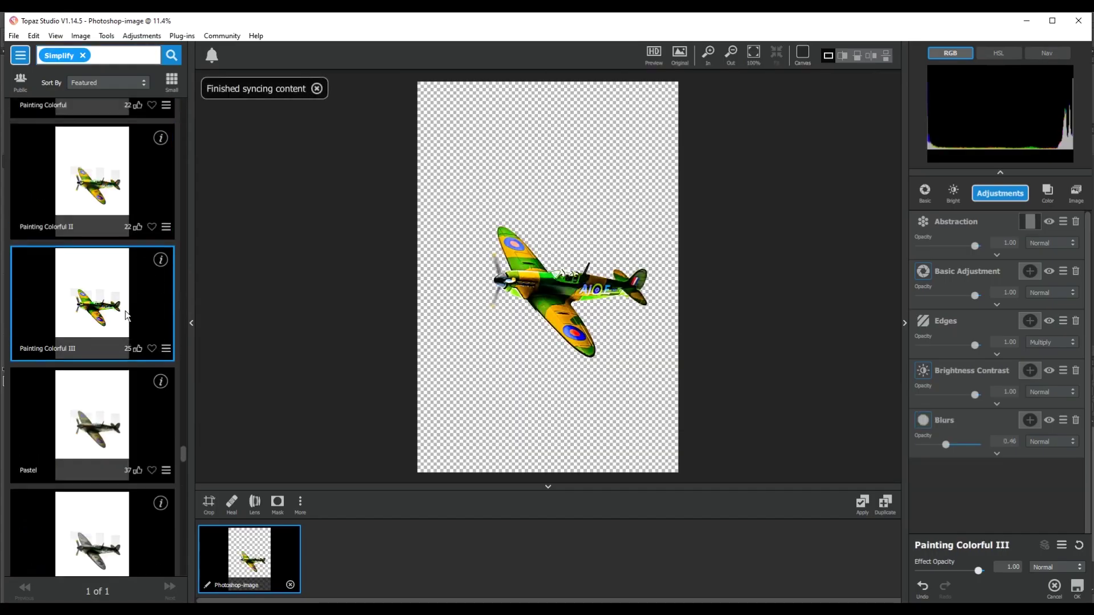
scroll(126, 316, "up", 3)
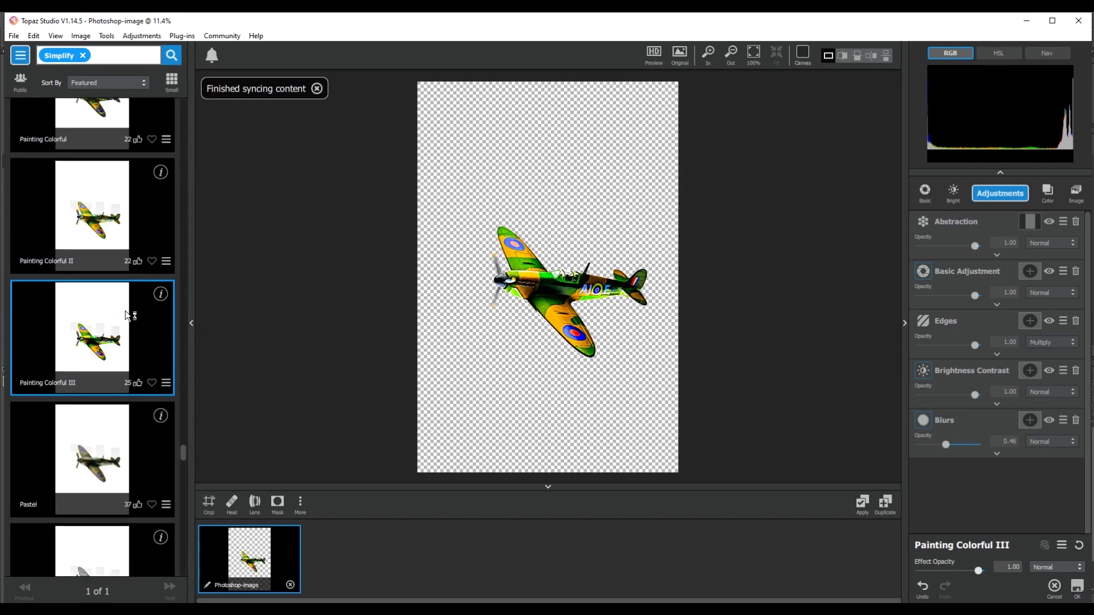
left_click(96, 136)
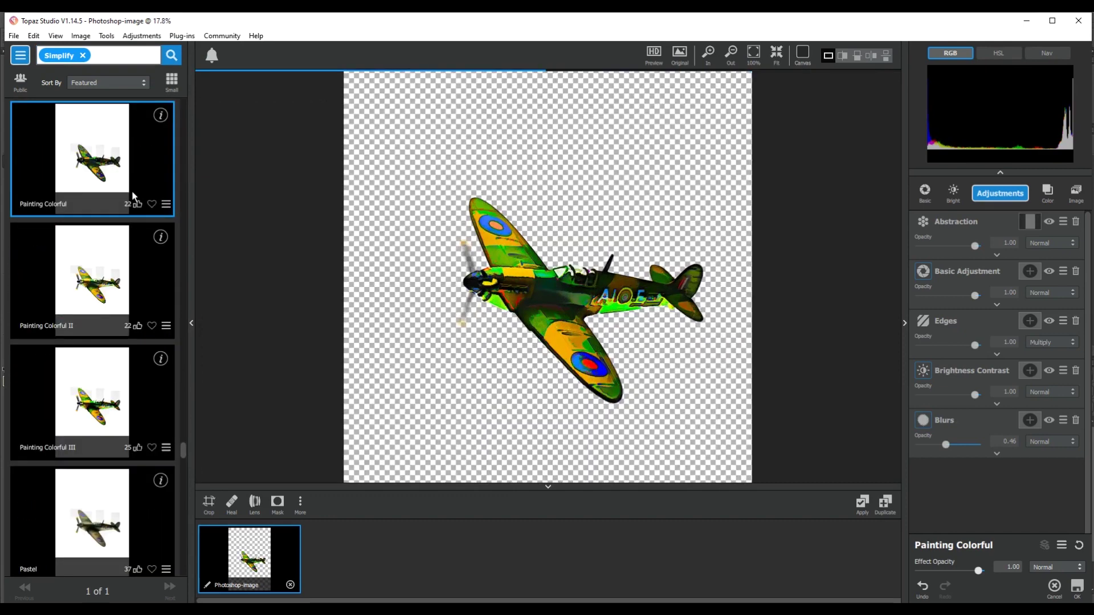
Compare the Painting Colorful presets in the HD preview and apply Painting Colorful II to the plane
left_click(653, 55)
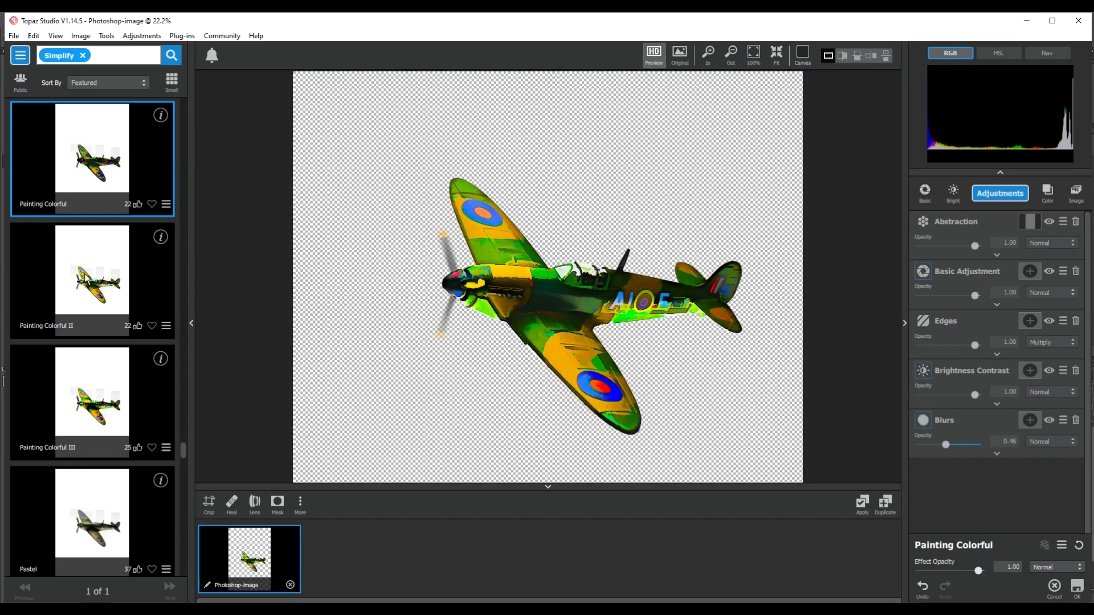
left_click(83, 278)
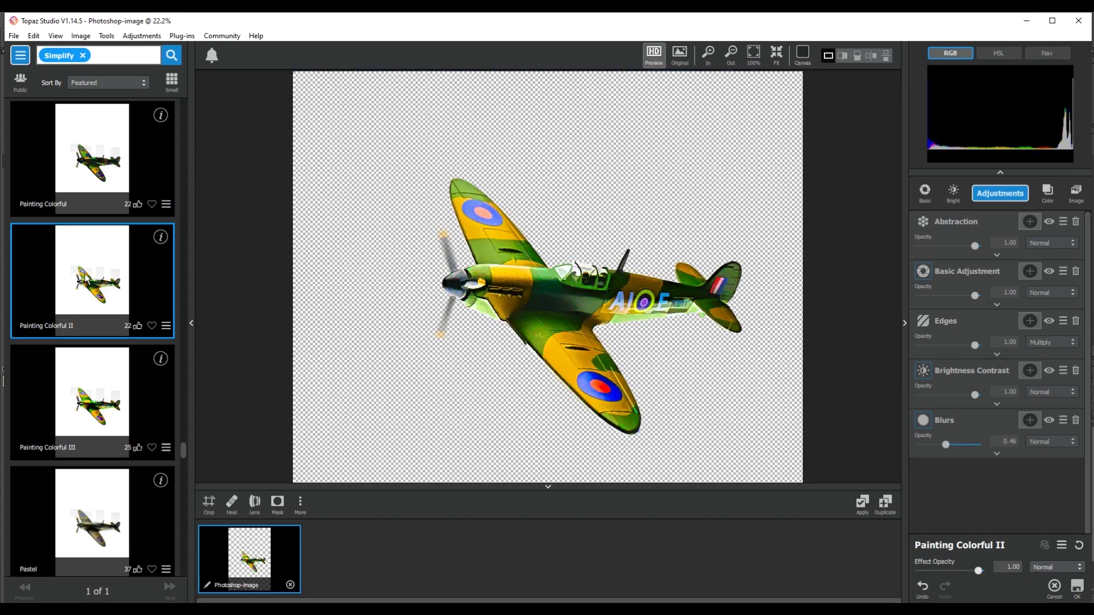
left_click(80, 403)
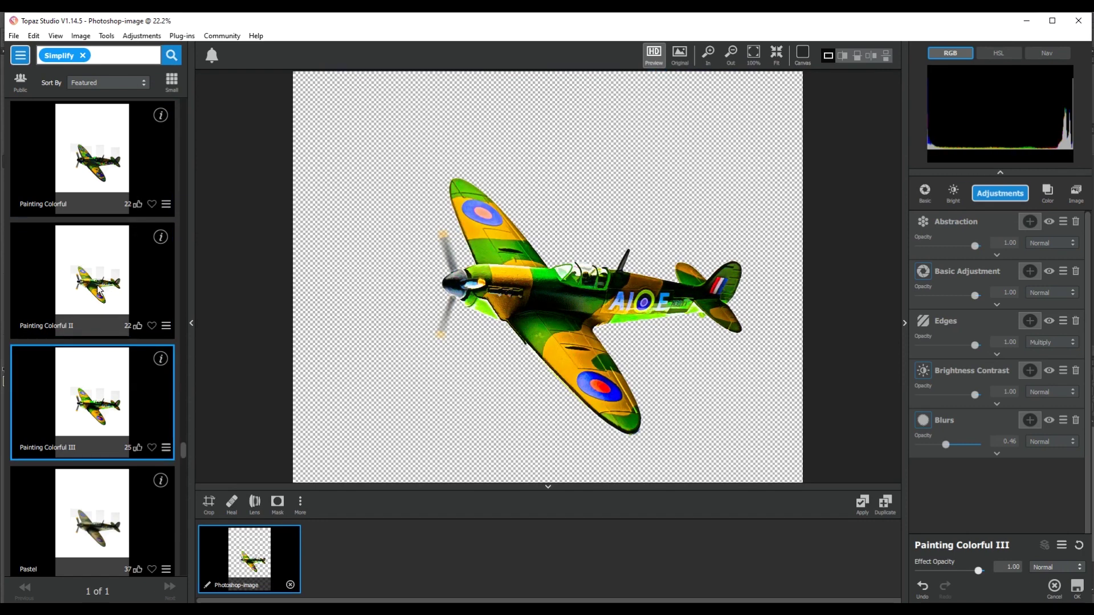
left_click(99, 289)
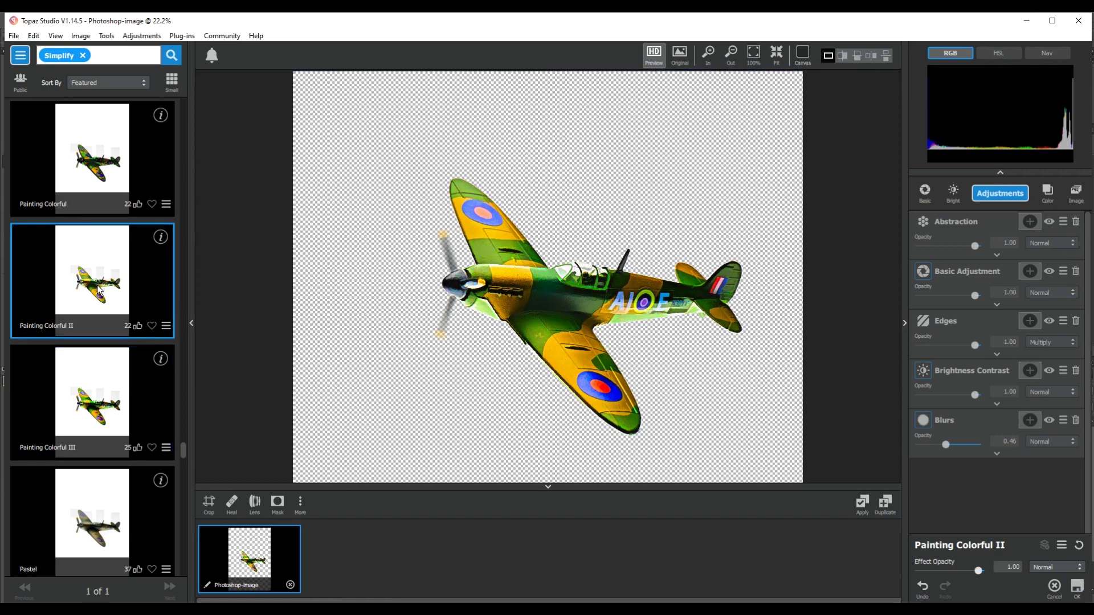
left_click(1079, 590)
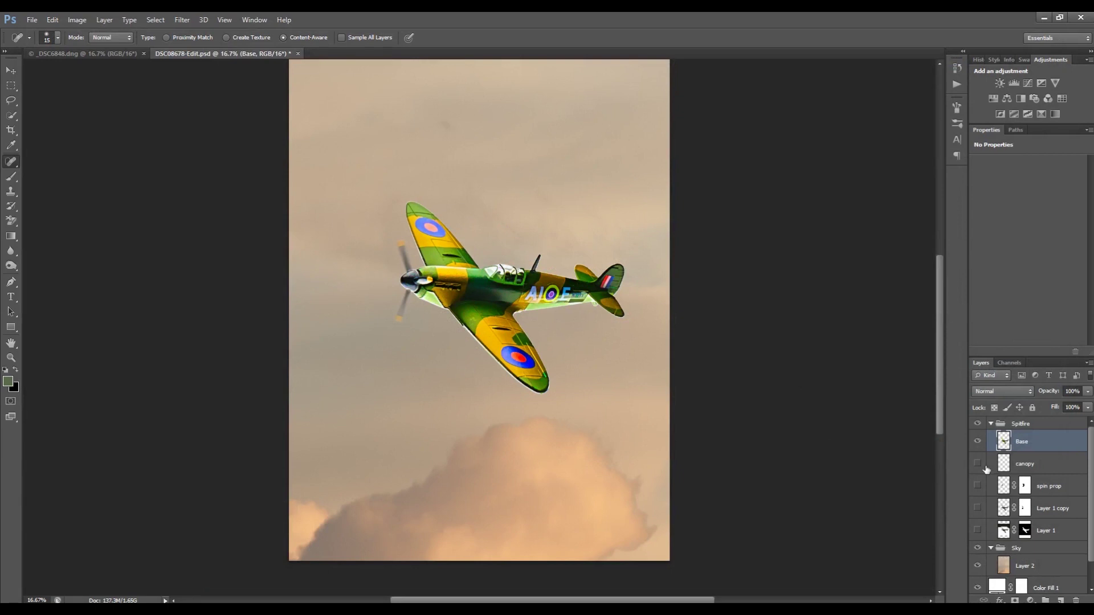
Duplicate the Base layer and name the copy cutout
key("ctrl+j")
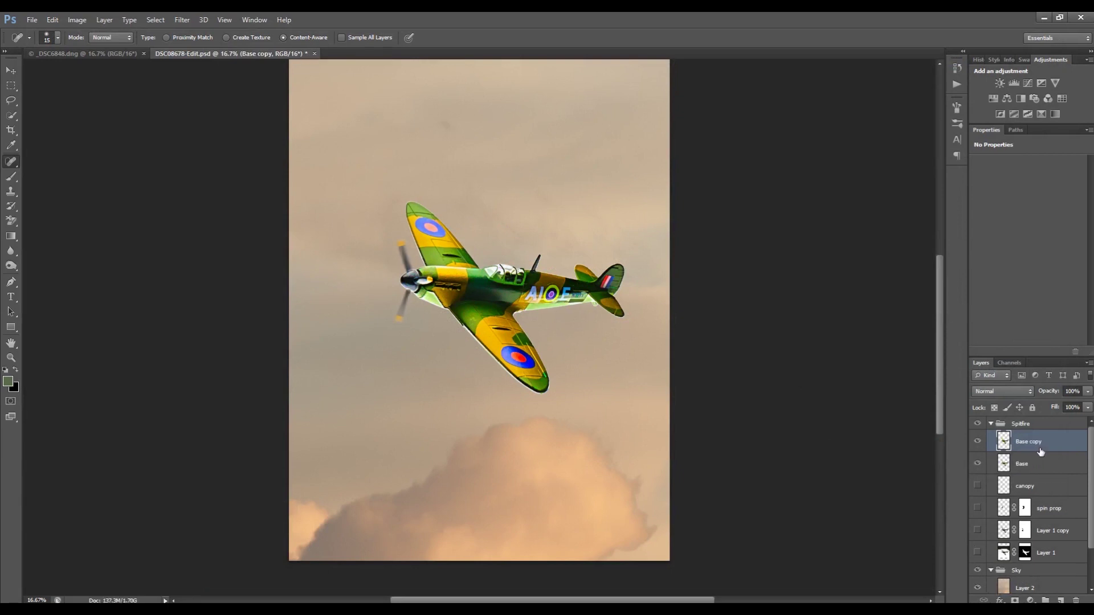
double_click(1032, 442)
type("cu")
key("Return")
Convert the document to 8 bits per channel
left_click(77, 20)
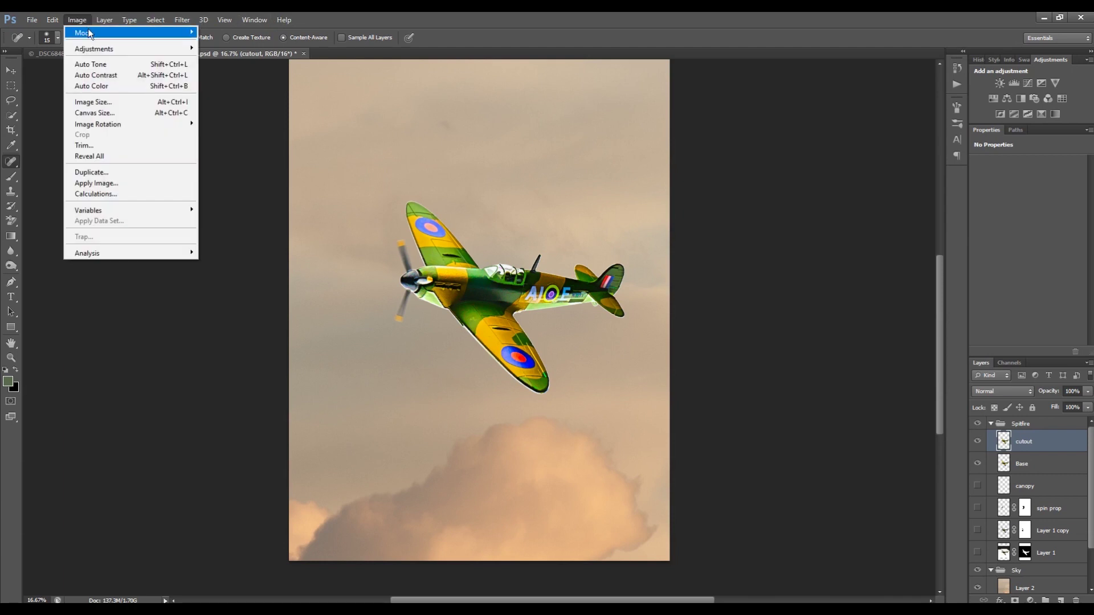
mouse_move(171, 32)
left_click(219, 125)
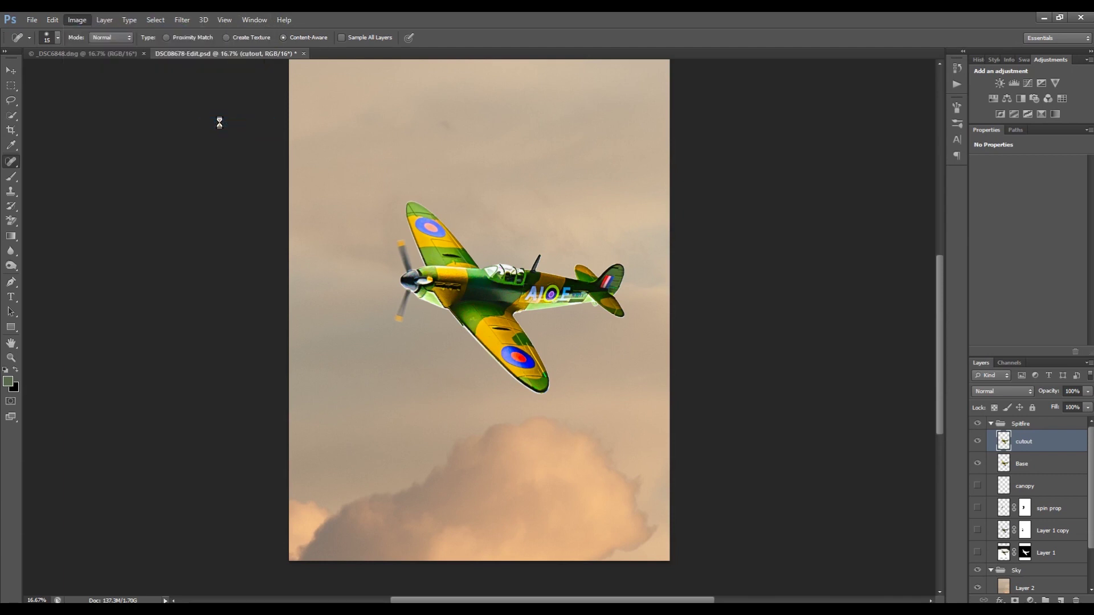
Open the Filter Gallery's Cutout filter for the cutout layer
left_click(187, 19)
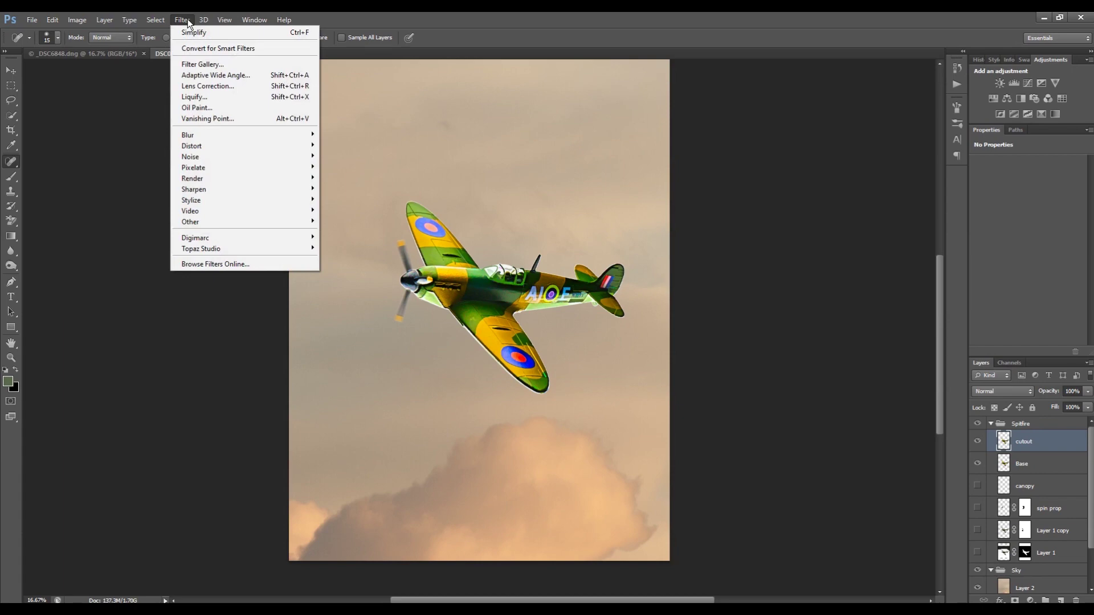
left_click(230, 64)
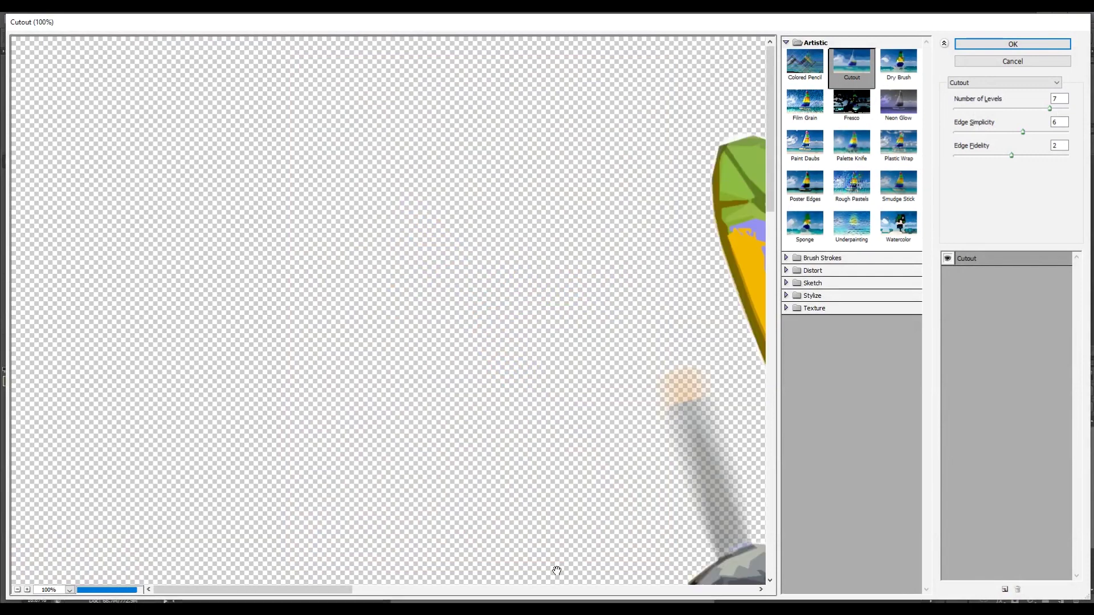
left_click_drag(296, 589, 455, 590)
left_click_drag(771, 177, 778, 251)
Try the Colored Pencil and Sponge filters on the plane, returning to Cutout
left_click(808, 77)
left_click(850, 75)
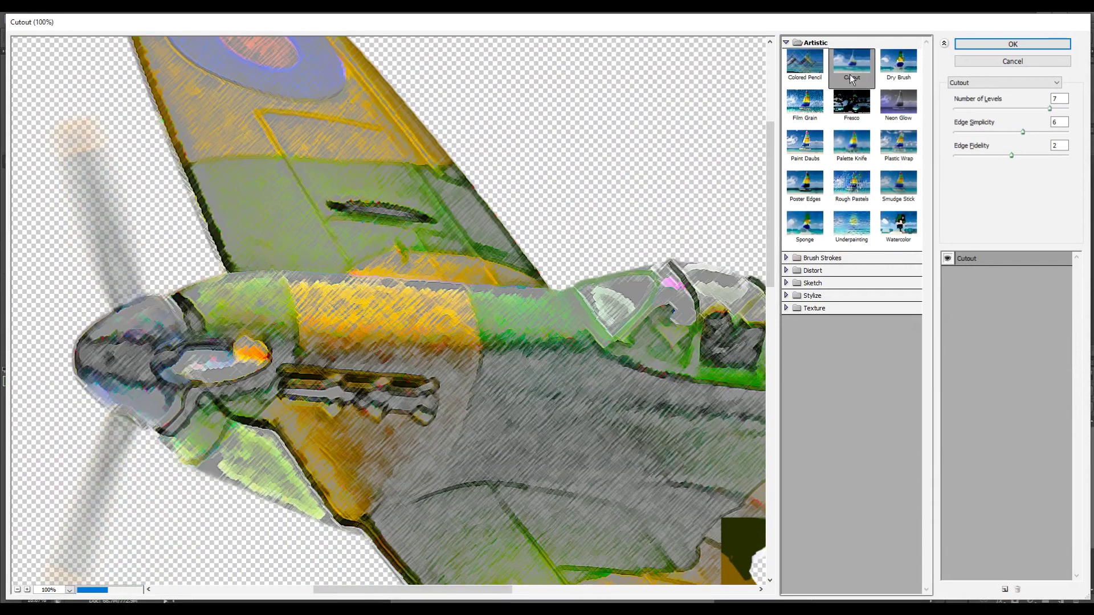
left_click(809, 231)
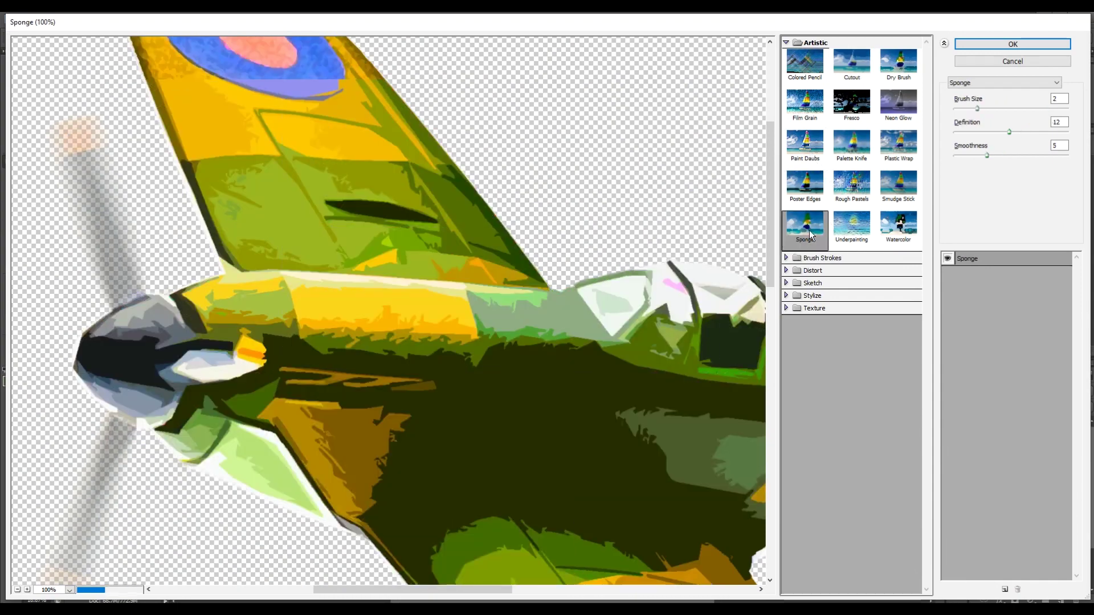
left_click(845, 69)
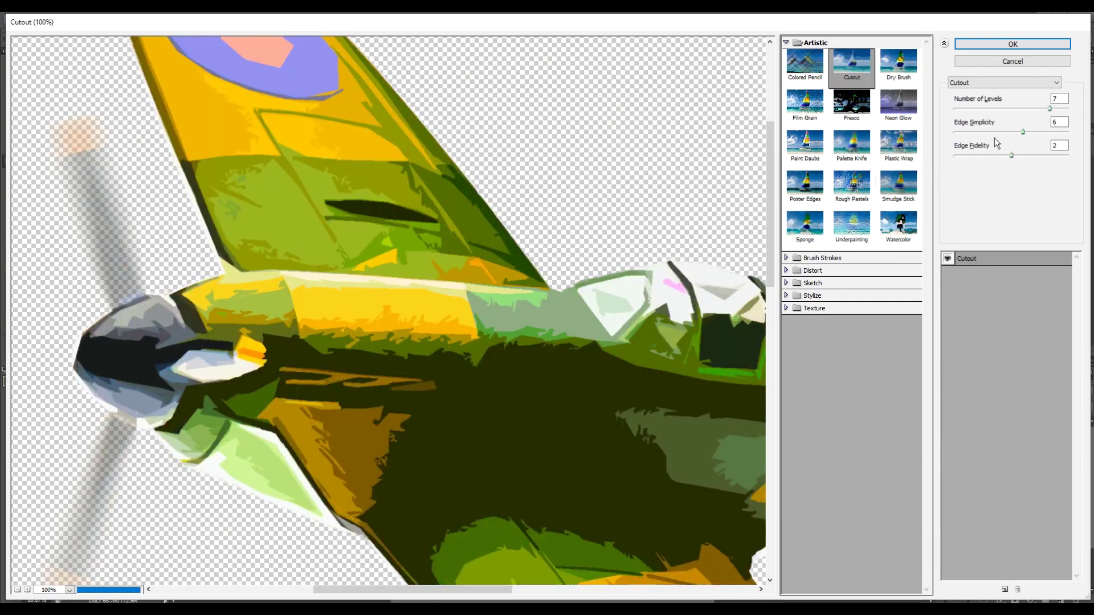
Set the Cutout filter to 7 levels, adjust its edge simplicity and edge fidelity, and apply it
key("ctrl+minus")
key("ctrl+minus")
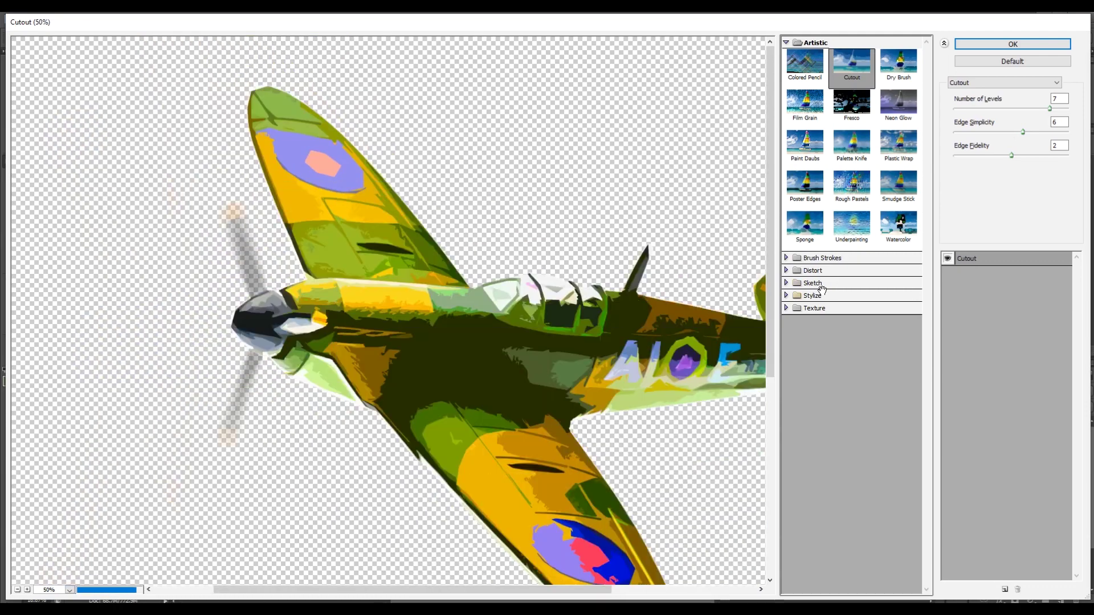
key("ctrl+minus")
mouse_move(1023, 131)
left_mouse_down()
mouse_move(984, 131)
mouse_move(1034, 129)
mouse_move(1023, 131)
left_mouse_up()
left_click_drag(1011, 155, 994, 154)
left_click_drag(1049, 108, 1068, 108)
type("7")
left_click(1037, 40)
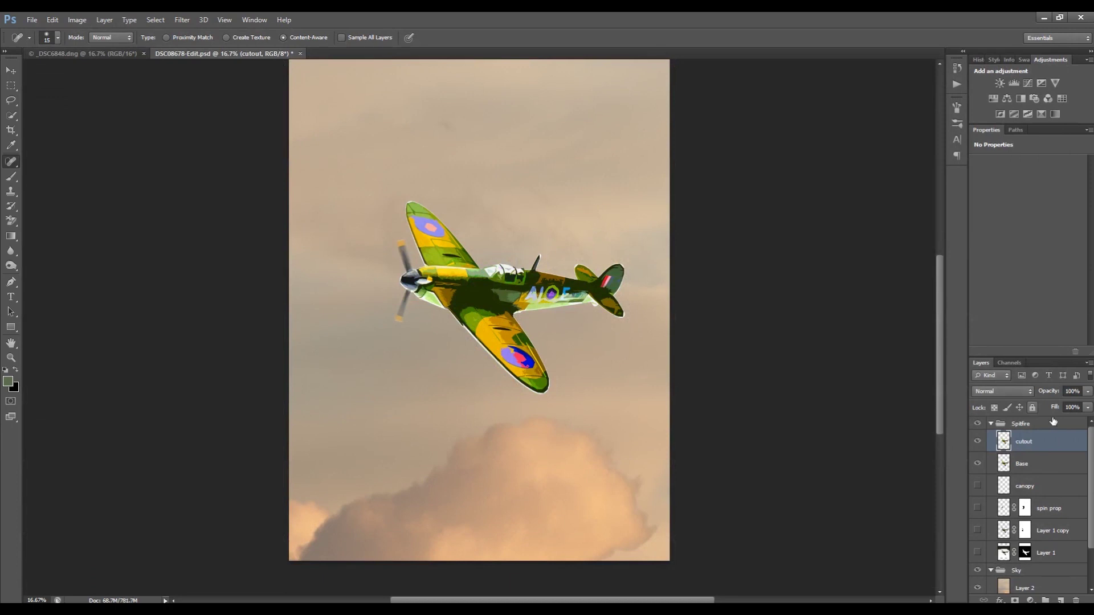
Set the cutout layer's blend mode to Overlay and its opacity to 22%
left_click(1030, 389)
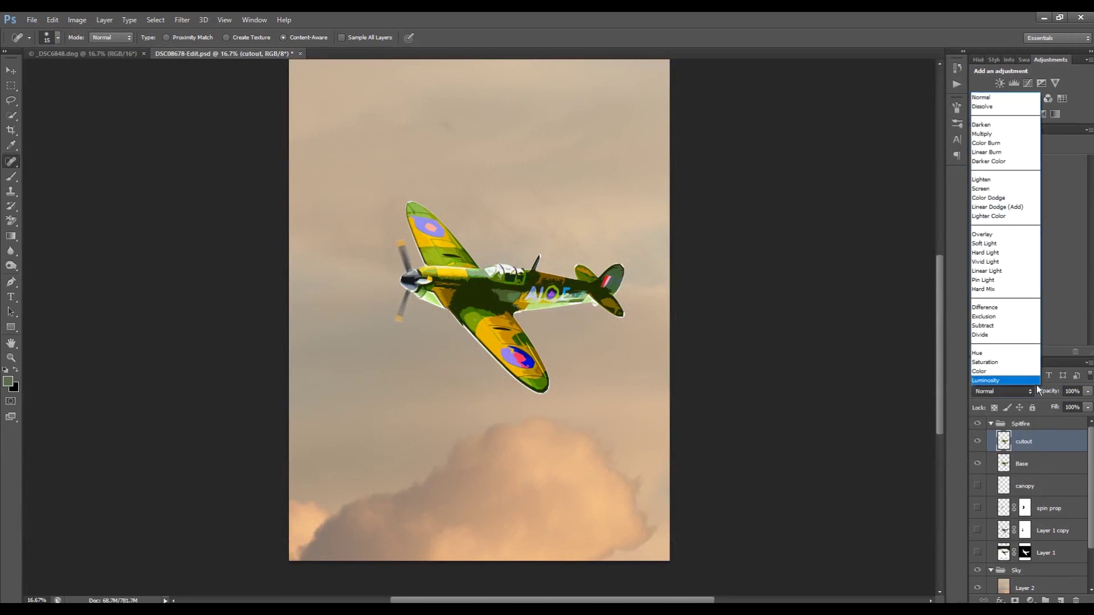
left_click(1017, 236)
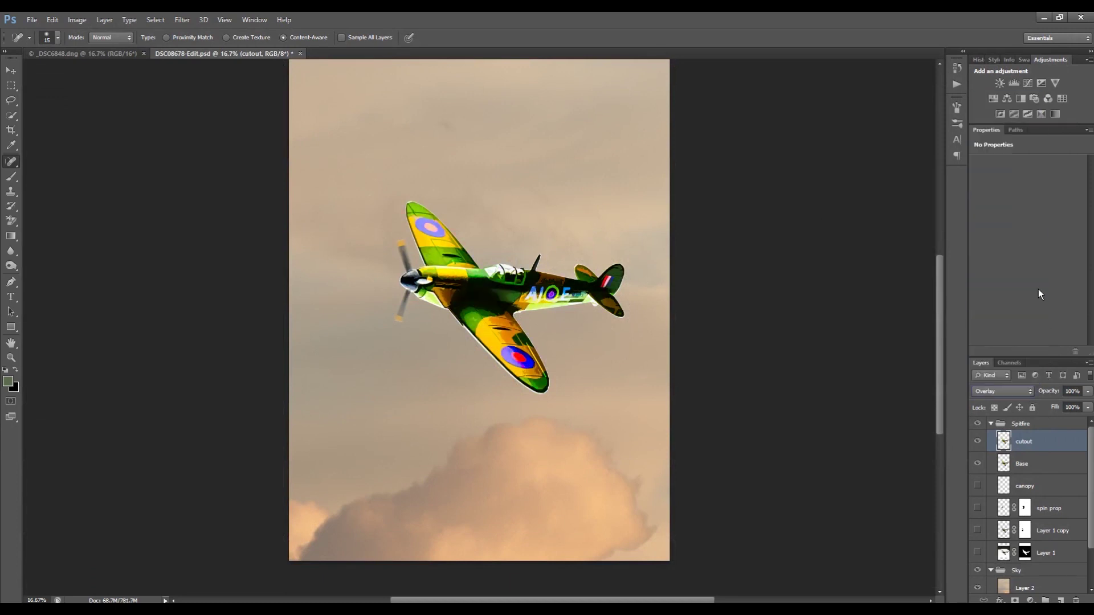
key("ctrl+plus")
key("ctrl+plus")
key("ctrl+plus")
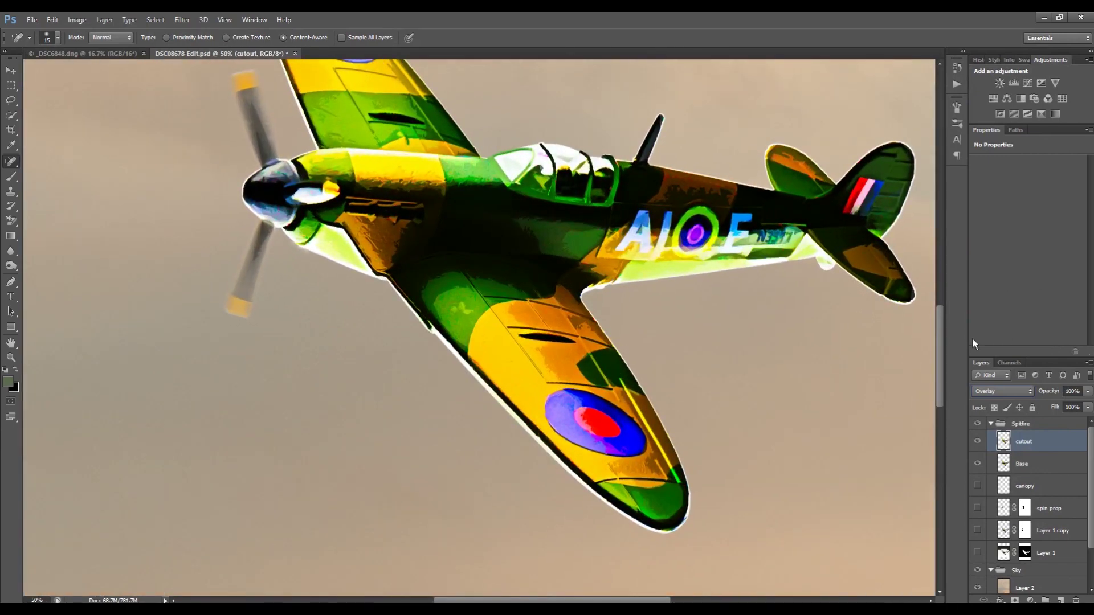
scroll(928, 368, "up", 3)
left_click_drag(1088, 392, 1041, 408)
left_click(1002, 391)
left_click(999, 234)
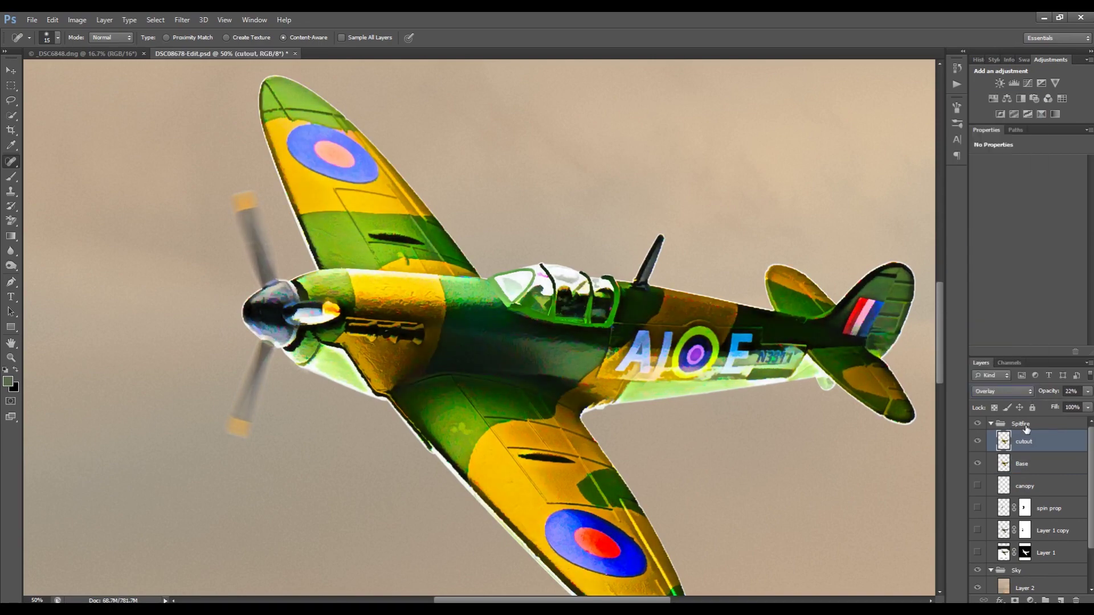
scroll(1024, 427, "up", 4)
left_click(1002, 391)
left_click(994, 234)
Add a Curves adjustment clipped to the Base layer and bend its curve
left_click(1034, 464)
left_click(1027, 83)
left_click(1009, 474, "alt")
left_click_drag(1038, 230, 1005, 259)
Compare the plane with the cutout layer hidden and shown, and raise that layer's opacity
left_click(1043, 442)
left_click(978, 441)
left_click(977, 441)
left_click(1024, 390)
left_click(1024, 390)
left_click(1087, 391)
mouse_move(1045, 405)
left_mouse_down()
mouse_move(1090, 405)
mouse_move(1058, 405)
left_mouse_up()
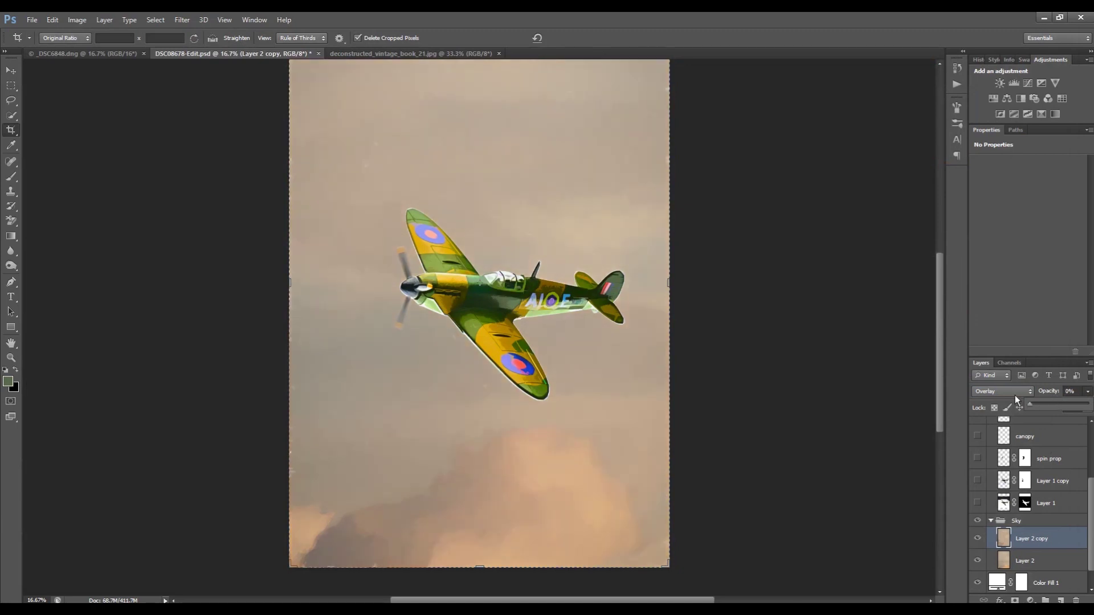
Preview the filtered Layer 2 copy in the Sky group at 100% opacity and delete that layer
left_click_drag(1029, 404, 1087, 404)
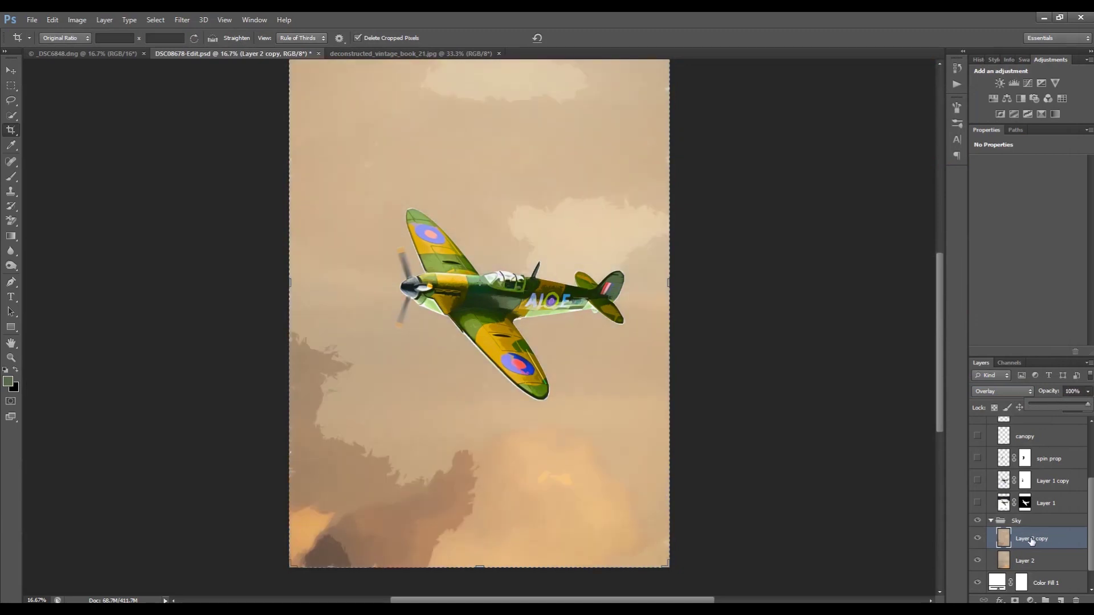
left_click_drag(1044, 540, 1081, 597)
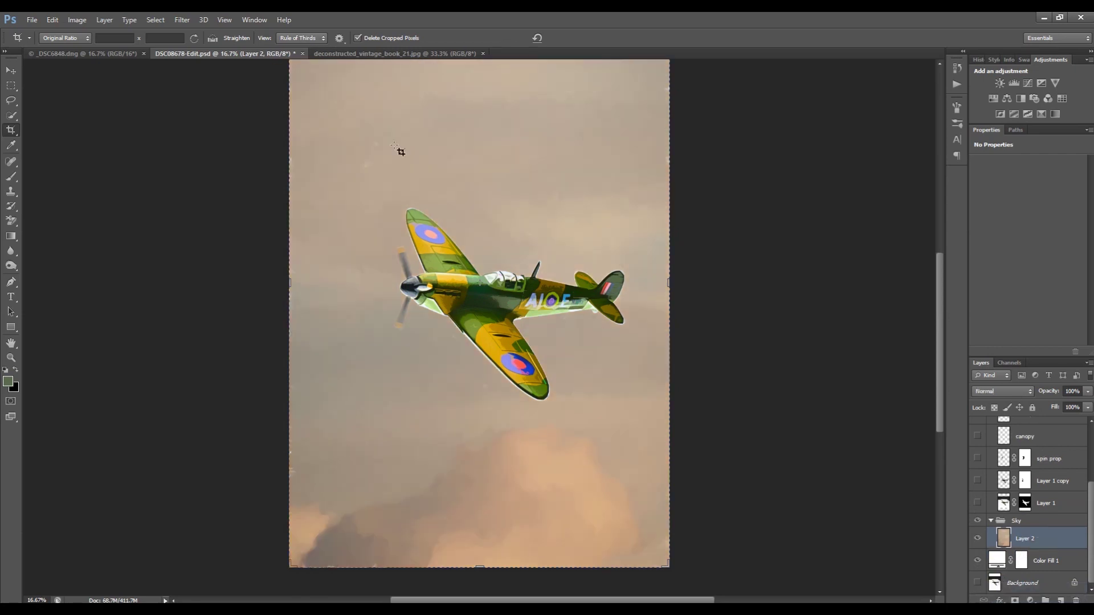
Paste the blue sky photo from _DSC6848.dng above Layer 2 in the Sky group of the Spitfire document and hide Layer 2
left_click(117, 54)
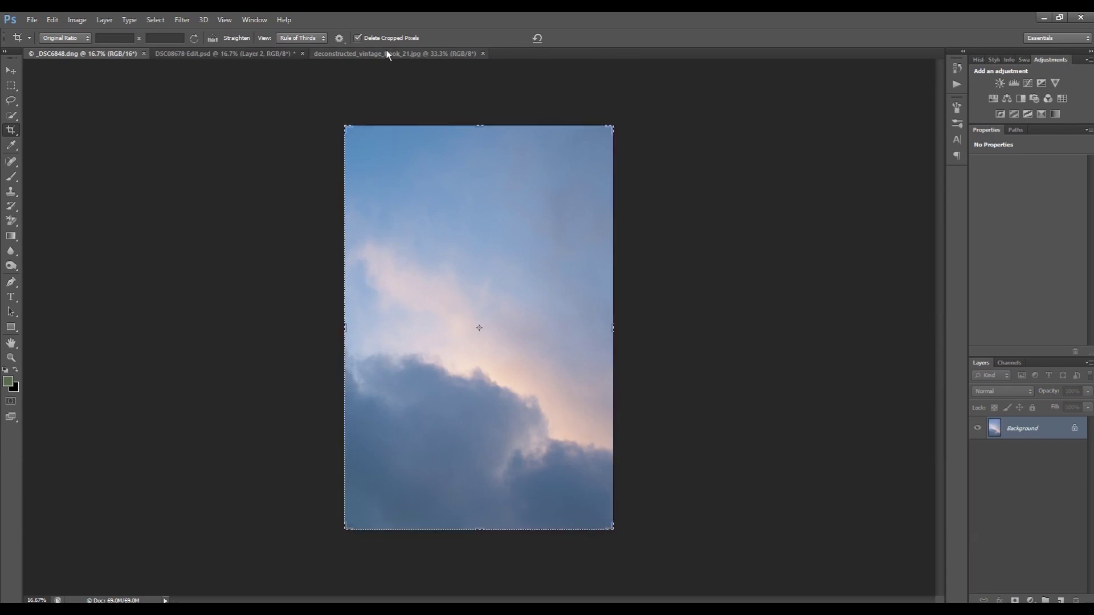
left_click(248, 55)
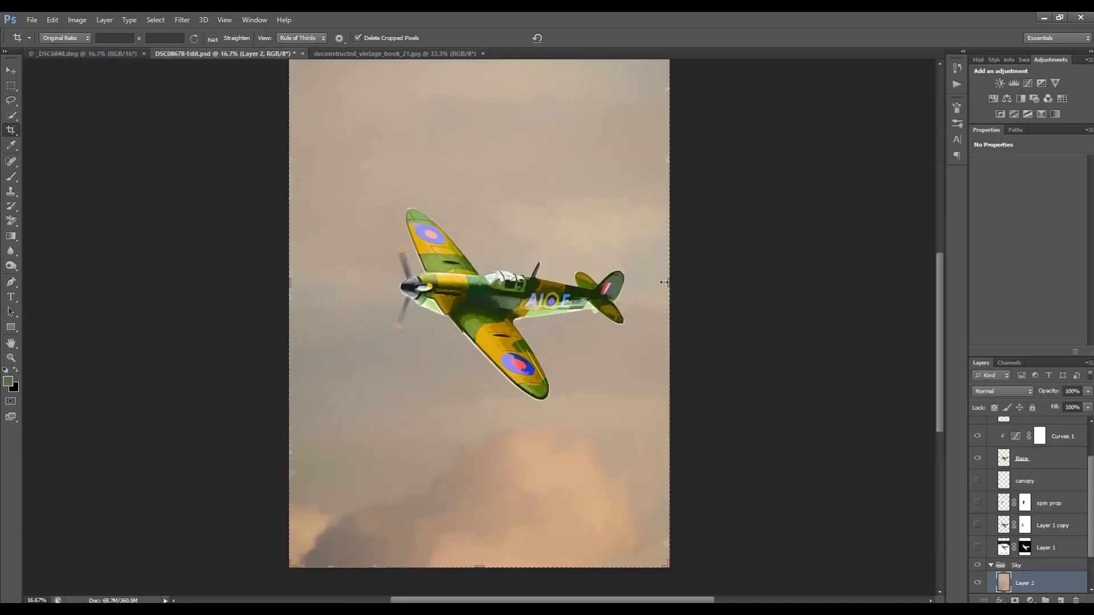
scroll(1088, 545, "down", 2)
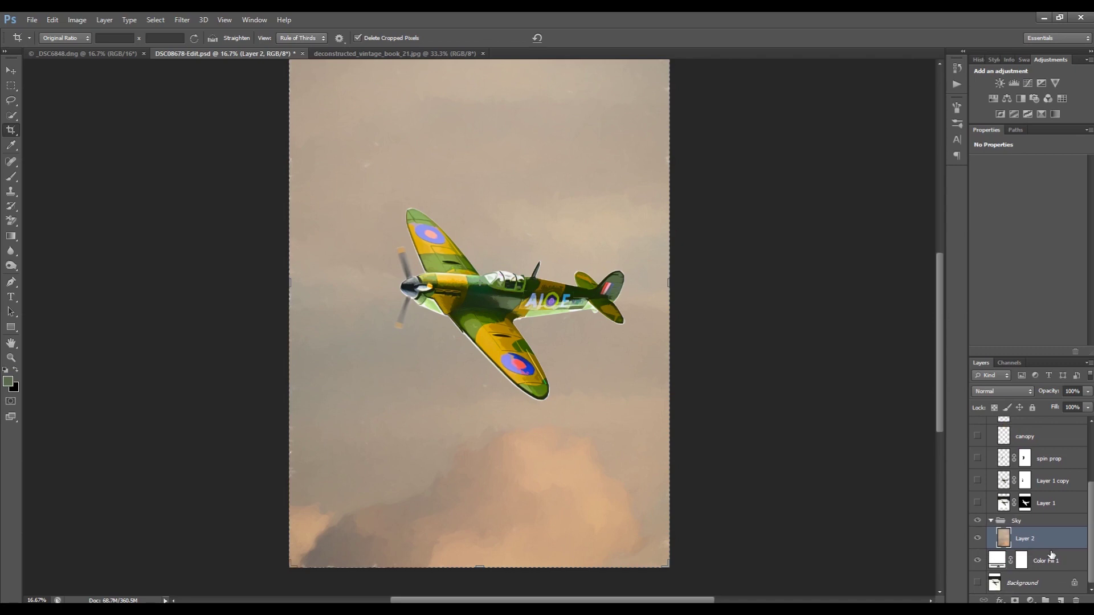
key("ctrl+v")
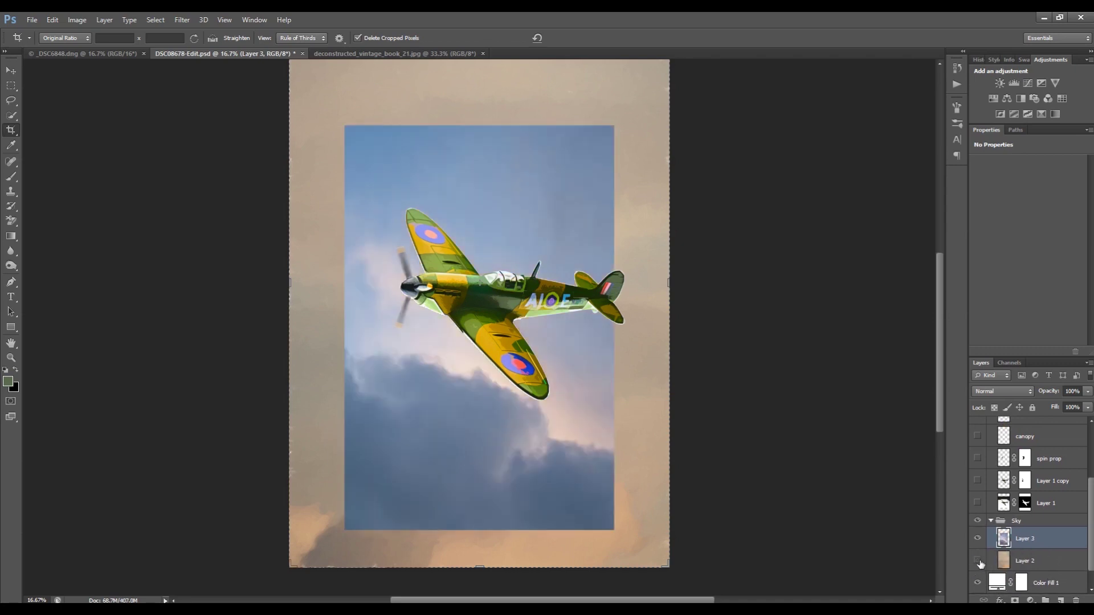
left_click(977, 561)
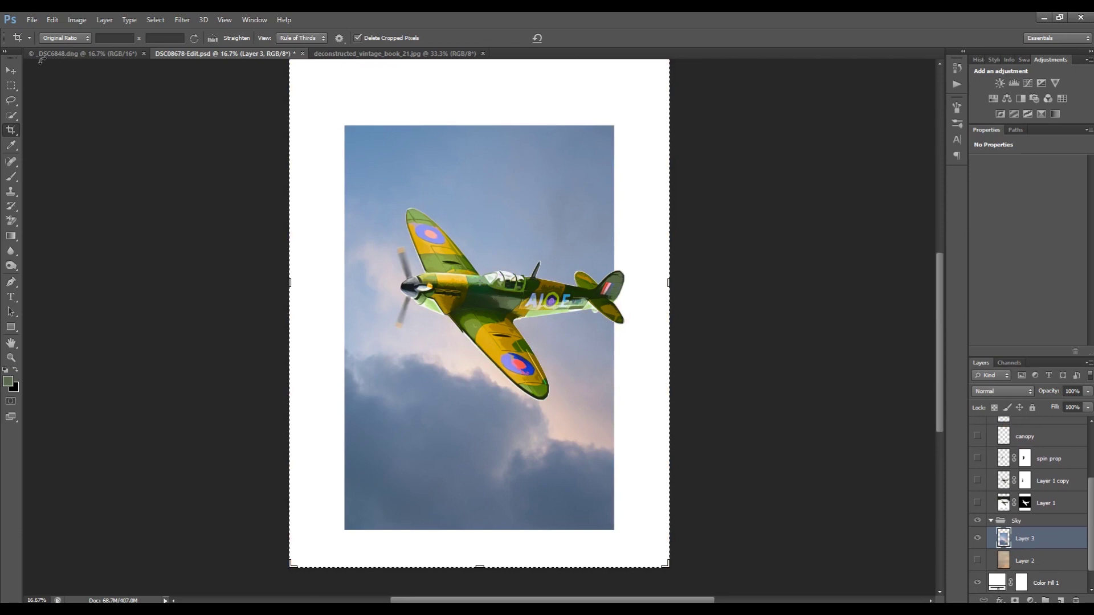
Scale and reposition the pasted blue sky layer to cover the whole canvas
key("v")
key("ctrl+t")
left_click_drag(342, 122, 296, 53)
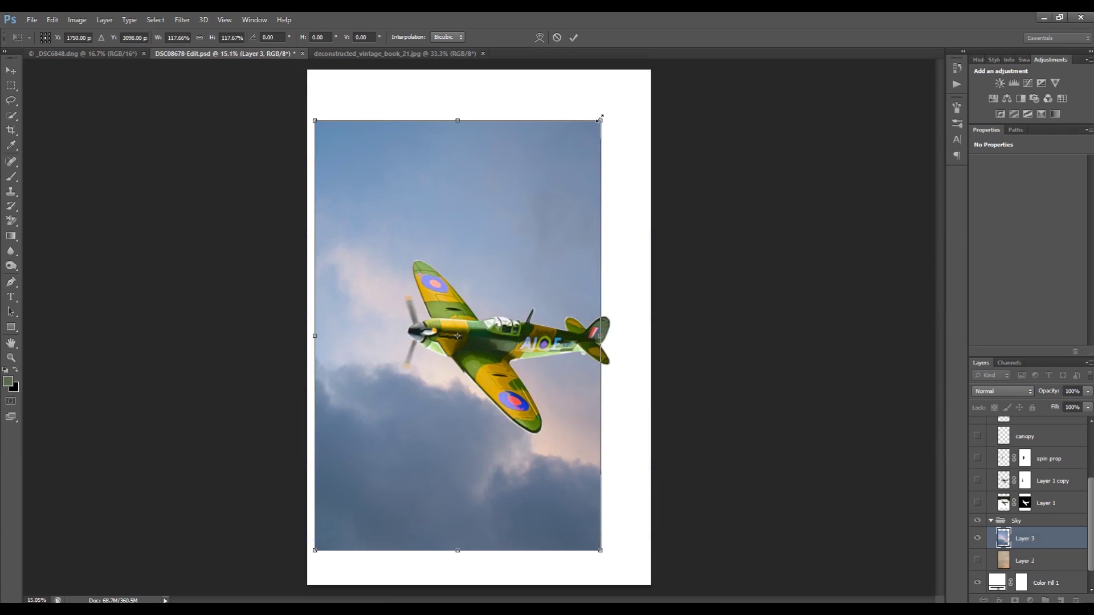
left_click_drag(599, 118, 654, 38)
left_click_drag(550, 107, 535, 143)
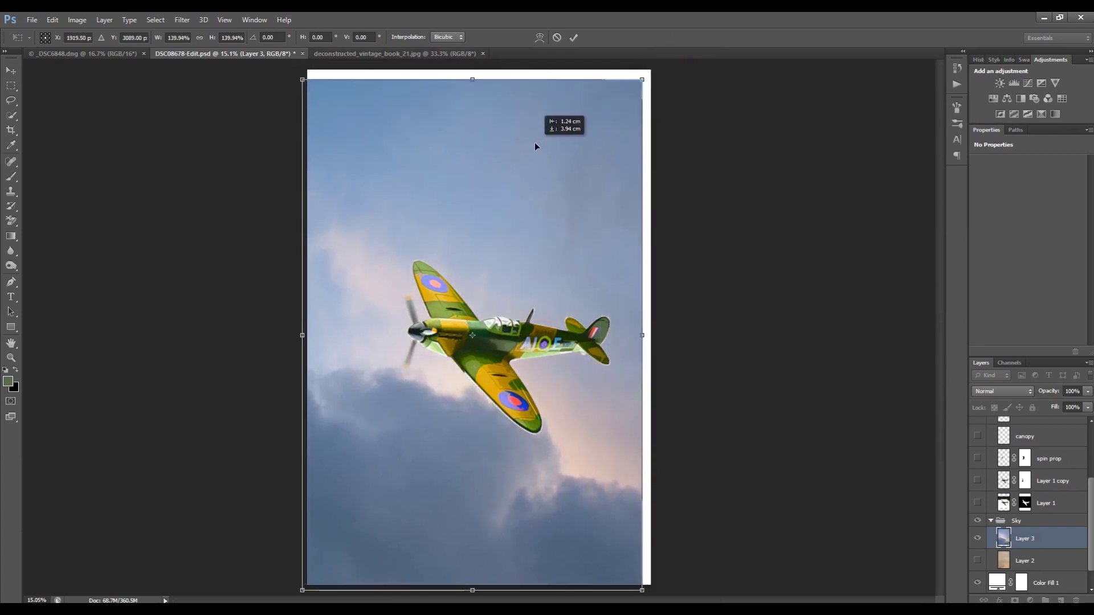
left_click_drag(642, 79, 655, 61)
left_click(574, 37)
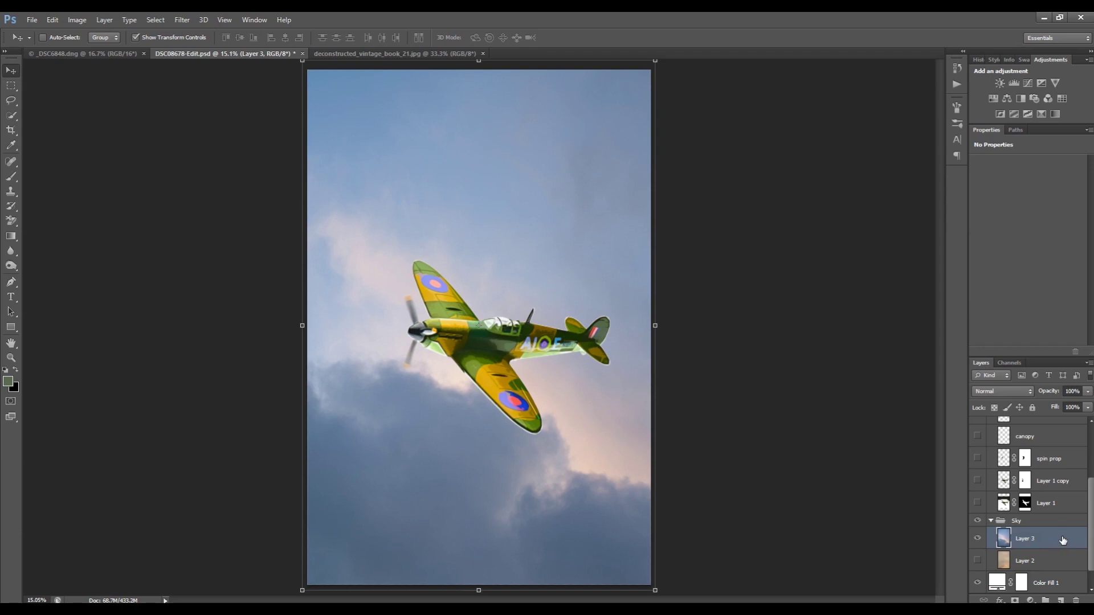
Duplicate the blue sky layer within the Sky group
key("ctrl+plus")
key("ctrl+plus")
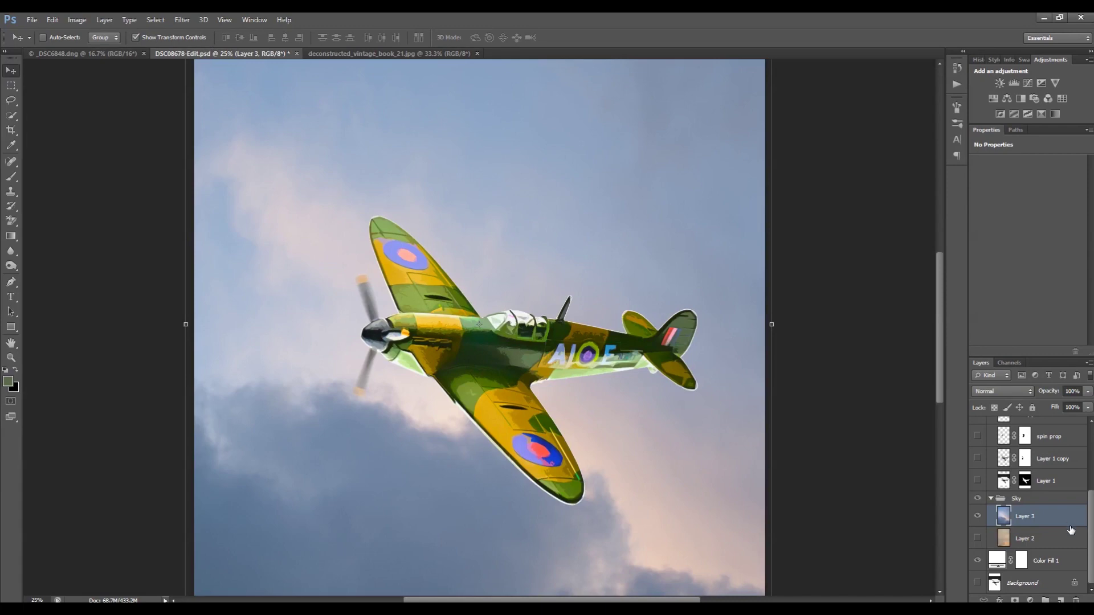
key("ctrl+j")
left_click(182, 19)
left_click(197, 31)
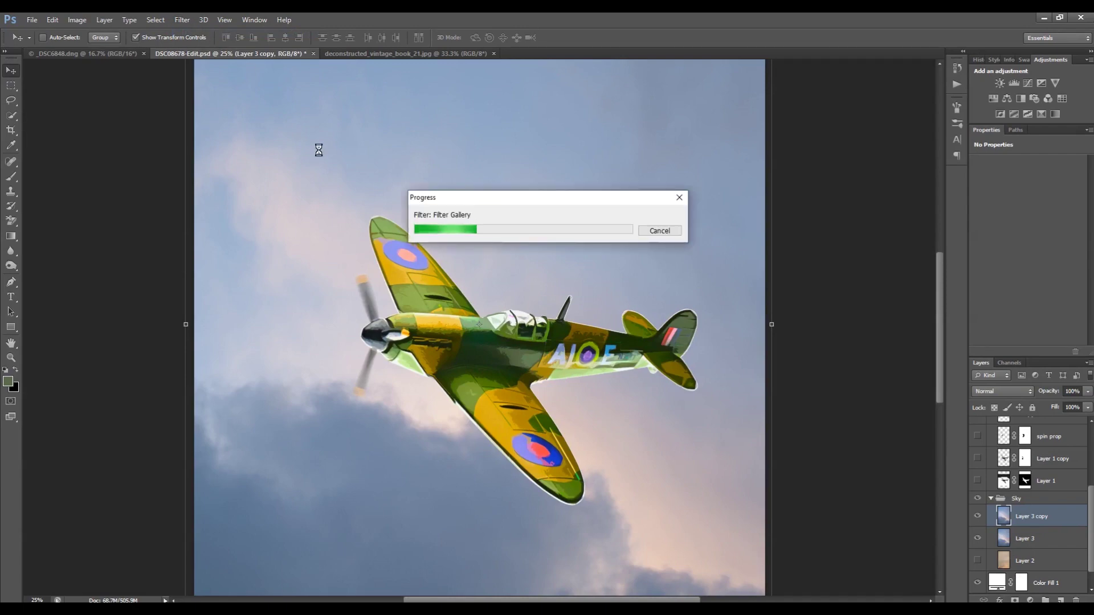
left_click(660, 230)
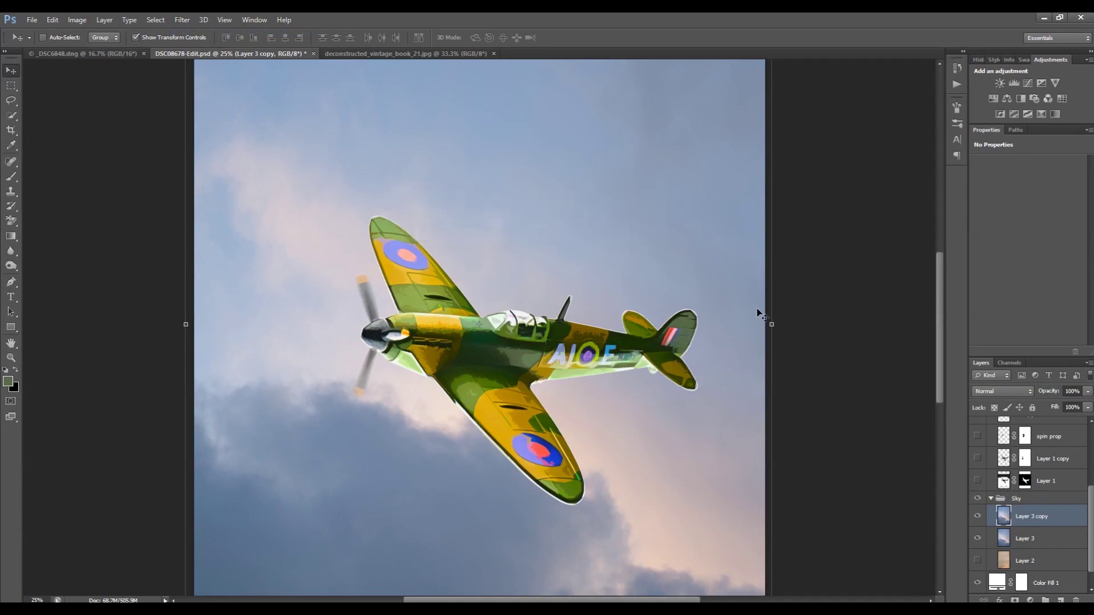
Apply the Palette Knife filter to the blue sky copy with maximum stroke size, stroke detail 3 and softness 0
left_click(187, 21)
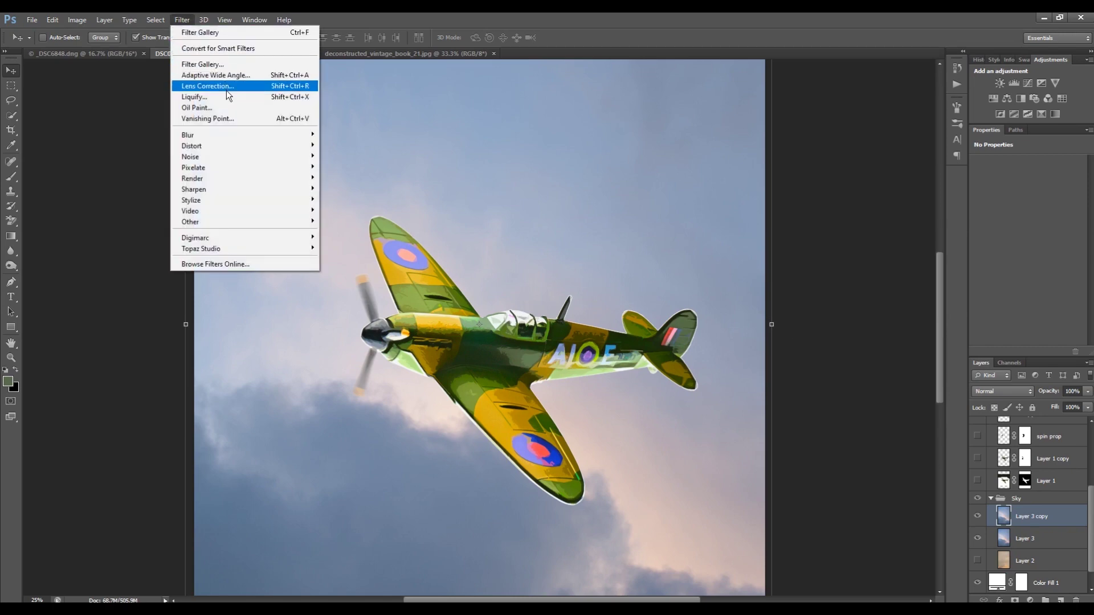
left_click(231, 65)
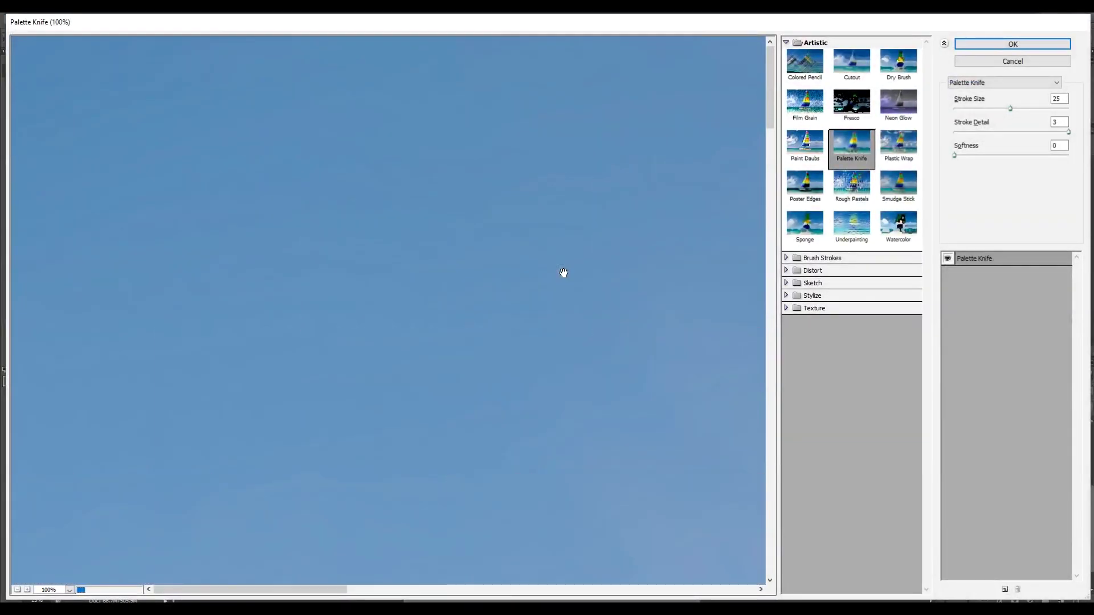
key("ctrl+0")
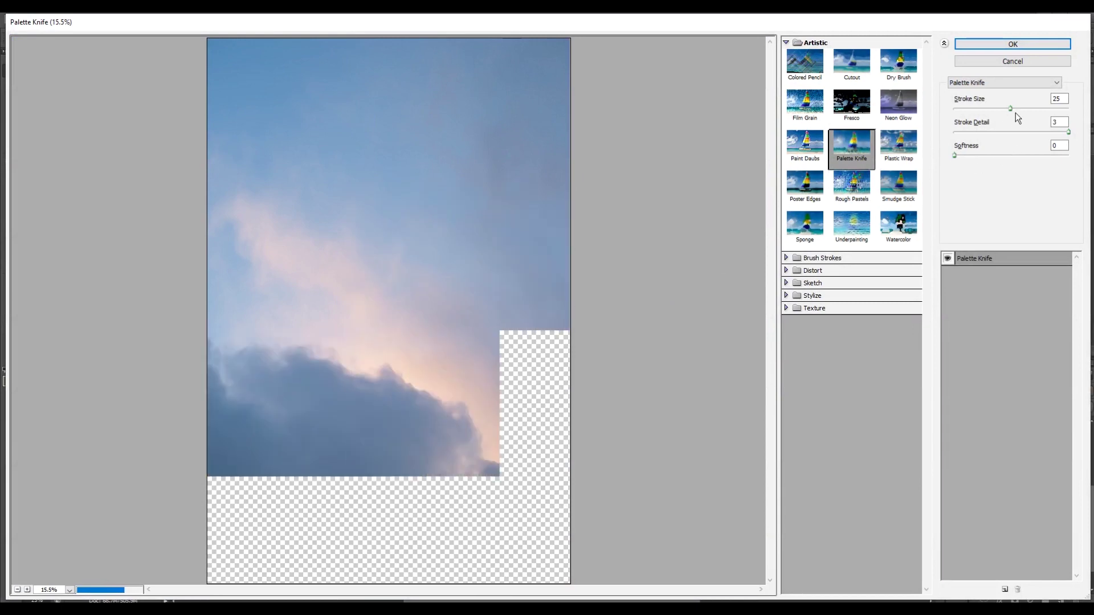
left_click_drag(1011, 109, 1076, 109)
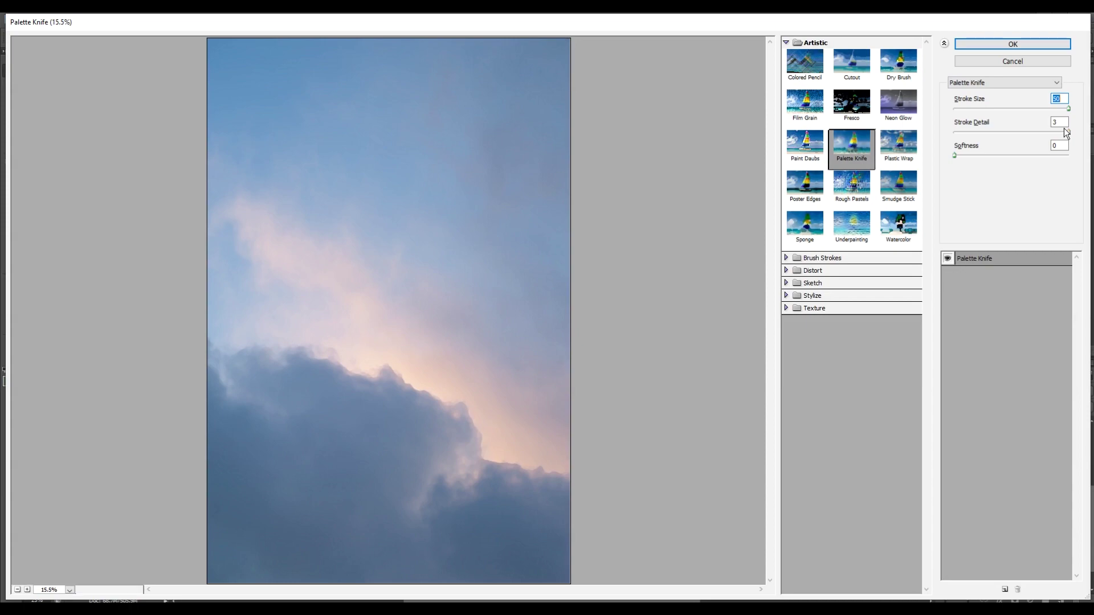
left_click(1012, 43)
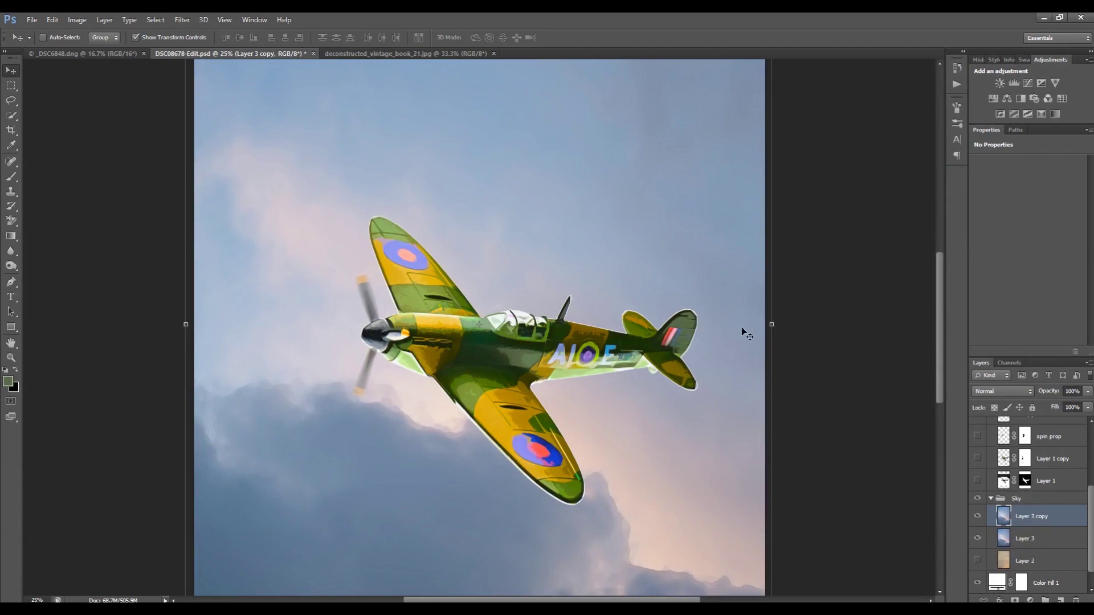
Repeat the Palette Knife filter on the blue sky copy
left_click(182, 20)
left_click(207, 35)
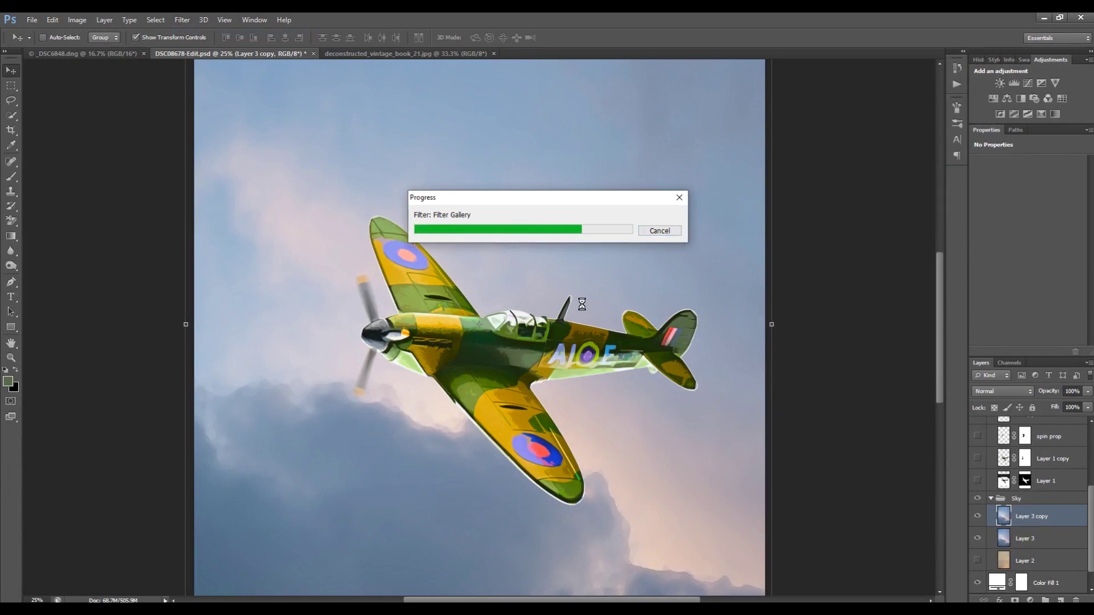
key("alt+t")
key("Down")
key("Return")
Try Soft Light on the filtered sky copy, set its blend mode to Overlay, and compare the sky with that layer hidden and shown
left_click(1014, 391)
left_click(1006, 242)
left_click(1025, 392)
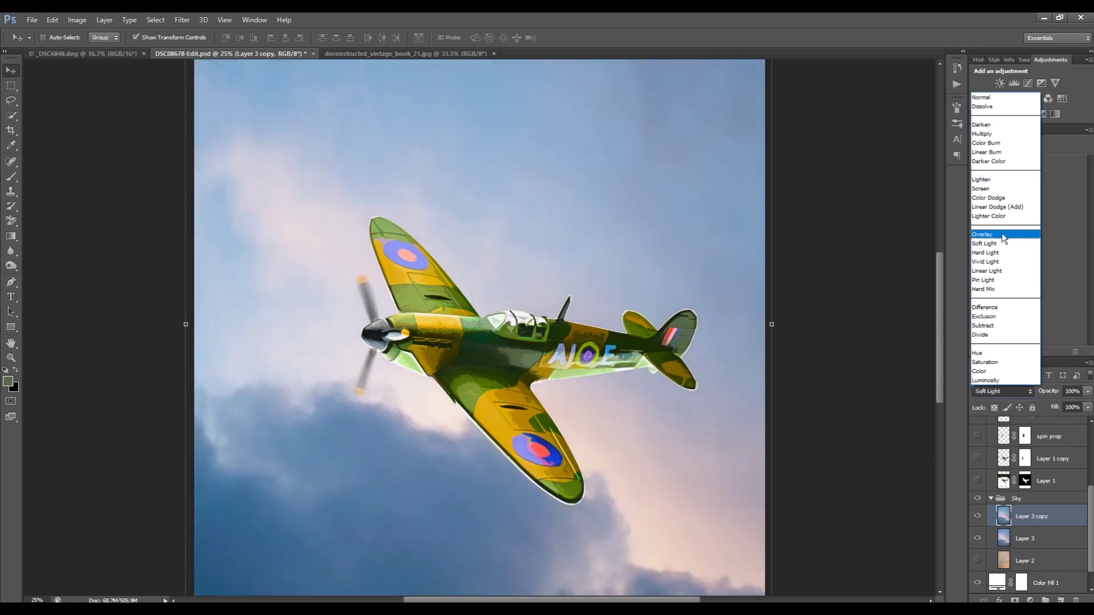
left_click(1006, 232)
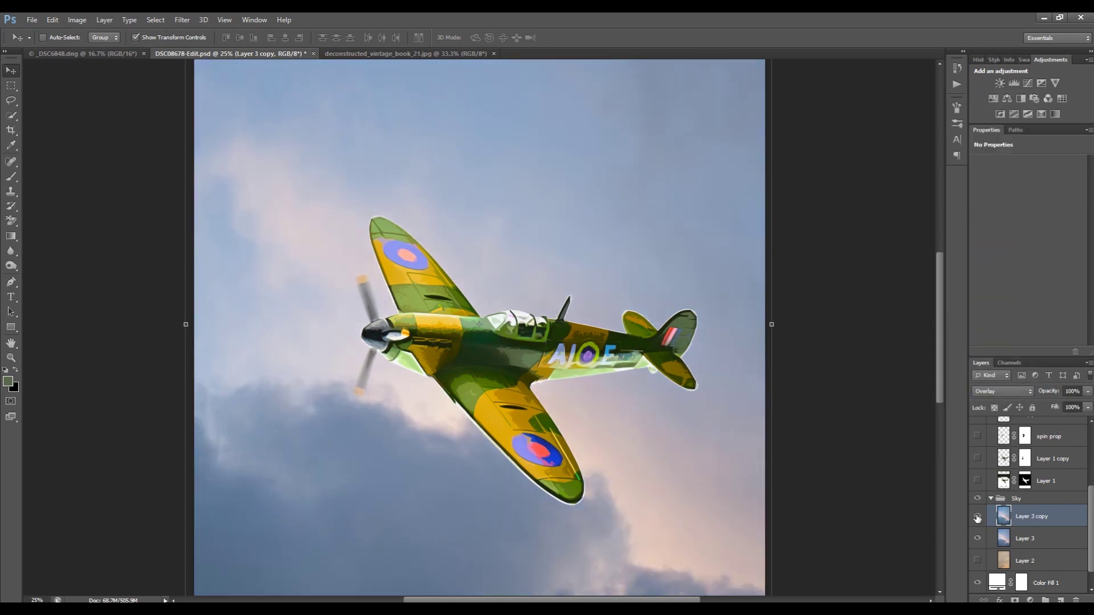
left_click(977, 517)
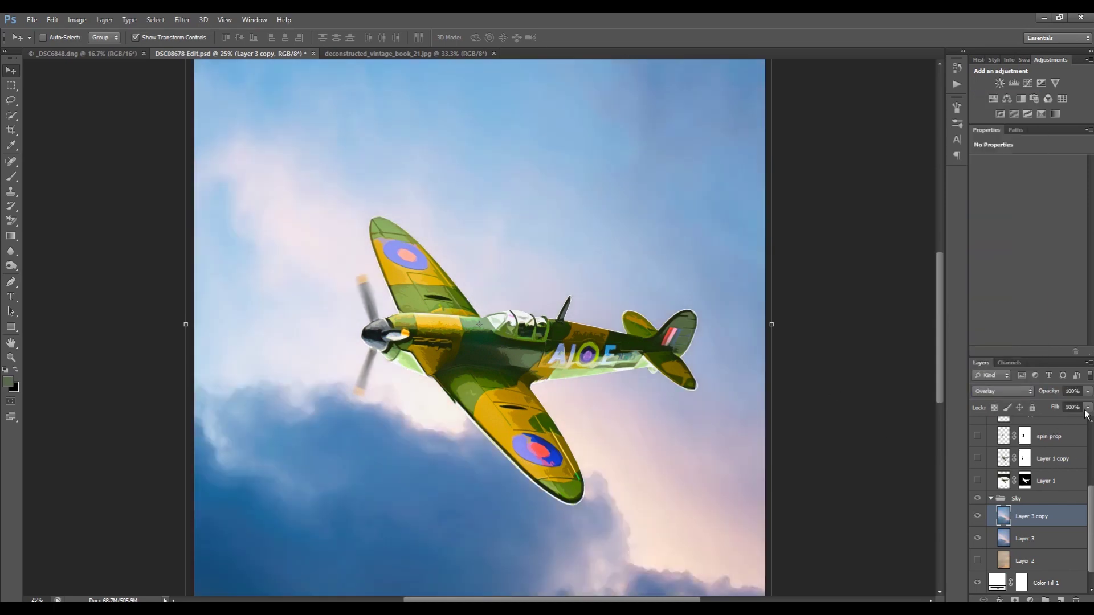
key("ctrl+0")
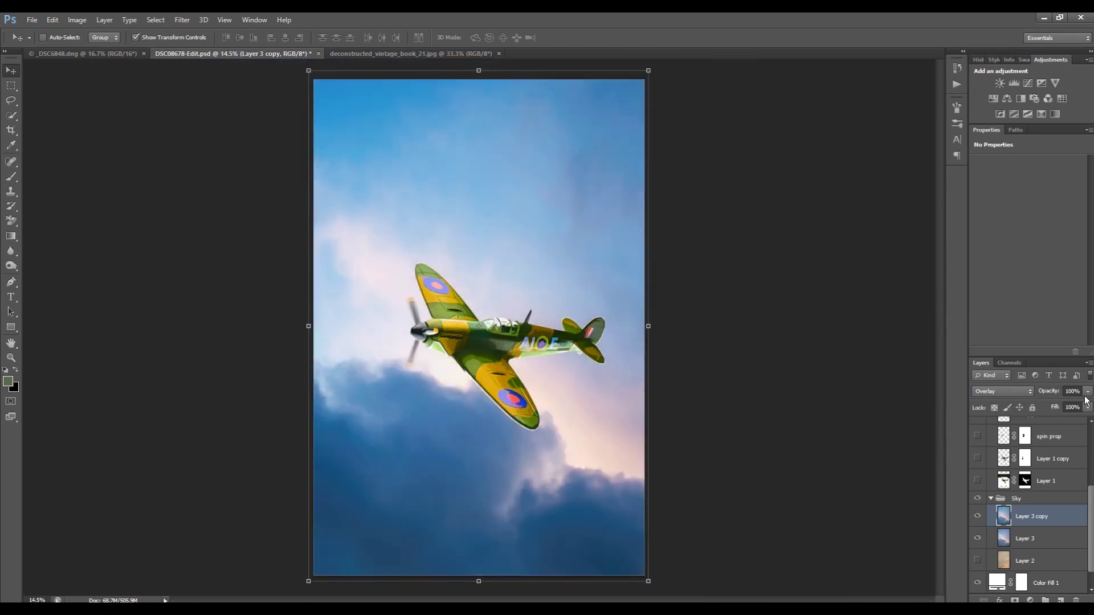
Paste the vintage paper texture from deconstructed_vintage_book_21.jpg into the Spitfire document, converting its colors, and place it above the Spitfire group
left_click(32, 19)
left_click(63, 145)
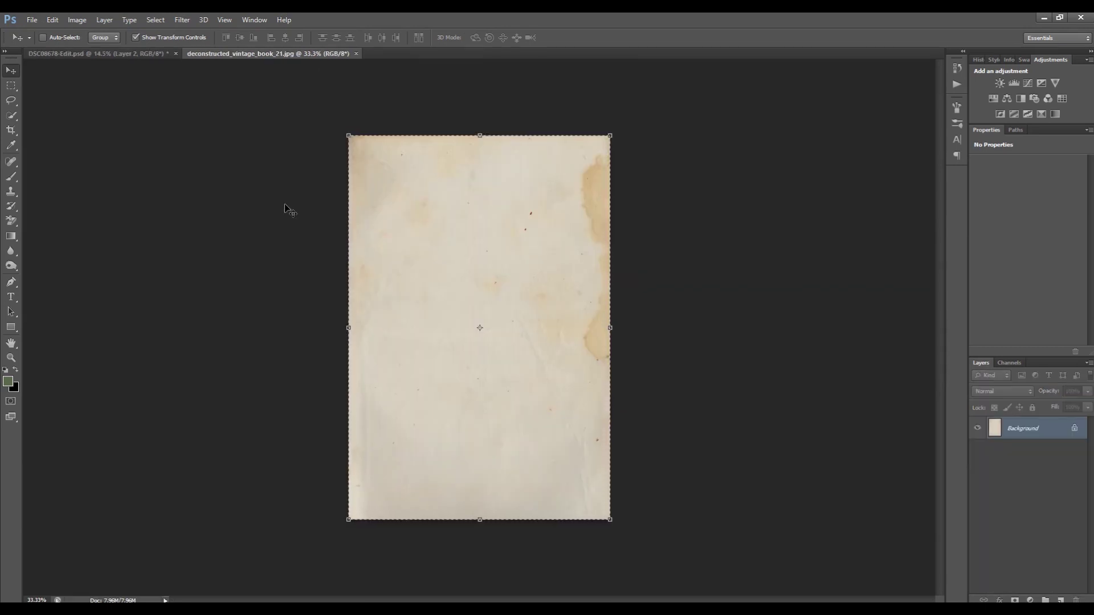
left_click(119, 55)
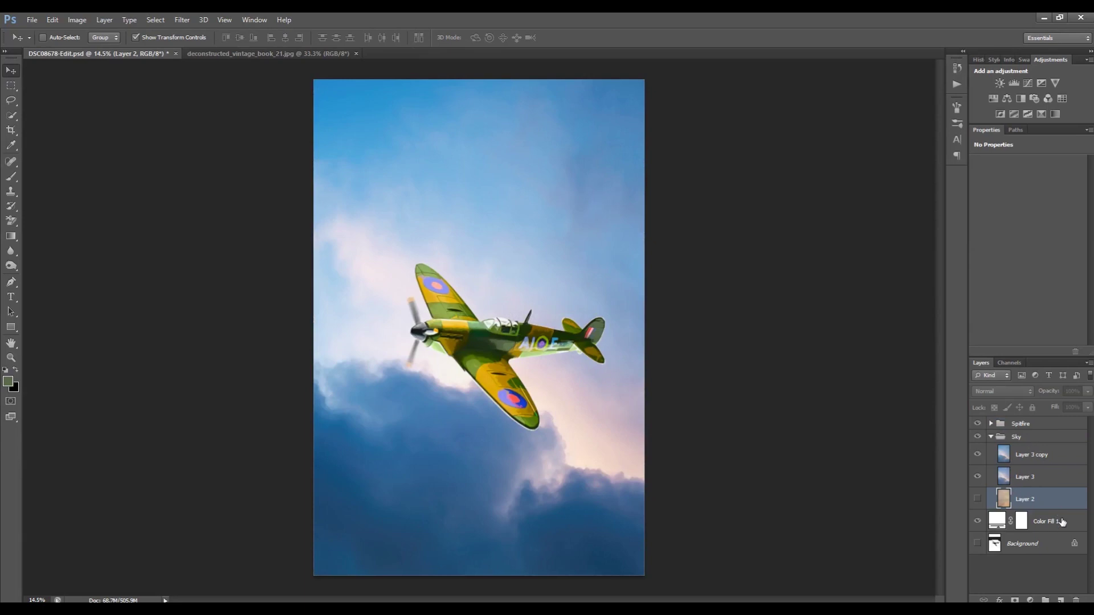
key("ctrl+v")
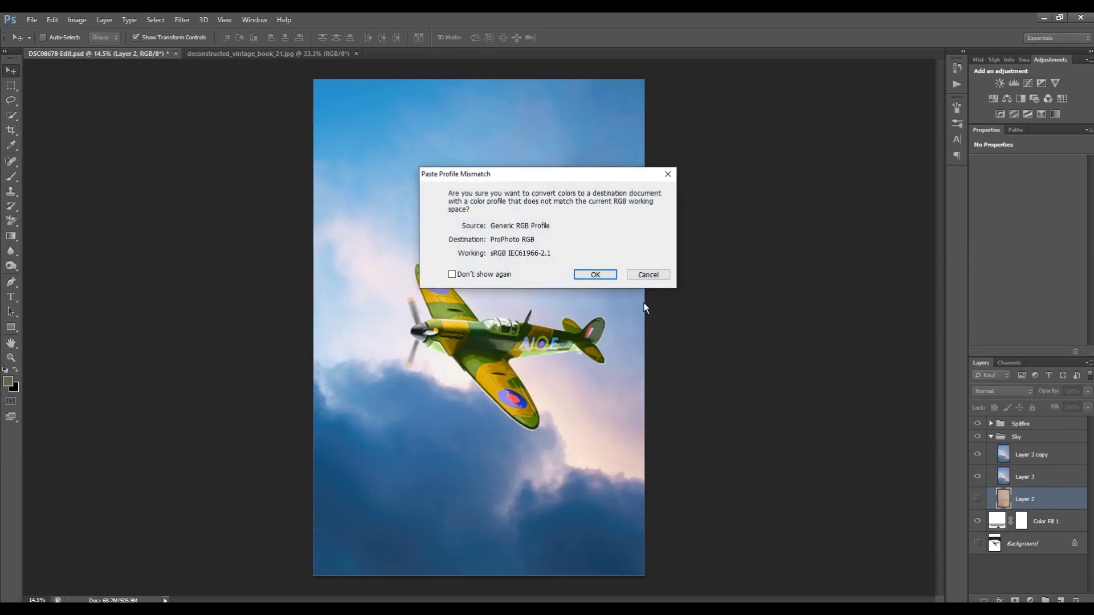
left_click(594, 274)
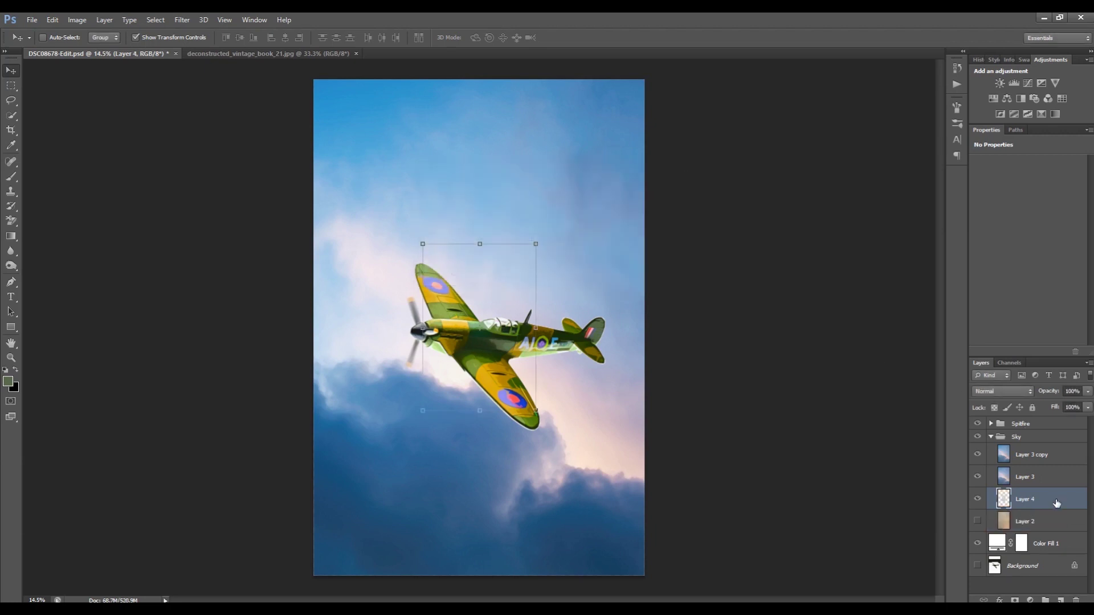
left_click_drag(1058, 502, 1045, 420)
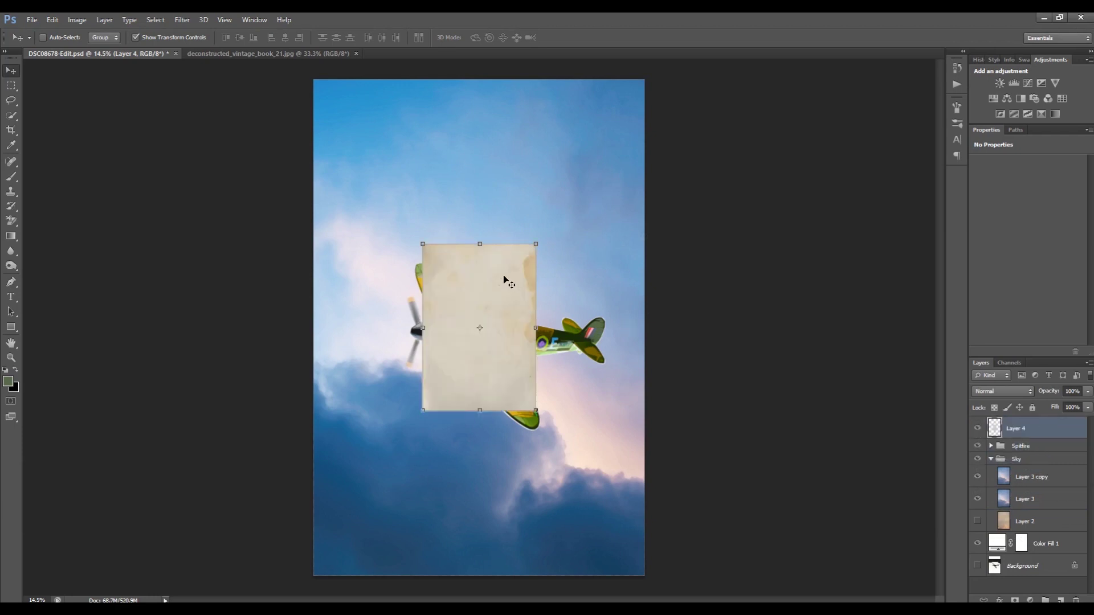
Scale the paper texture layer to cover the whole canvas
left_click_drag(420, 239, 306, 73)
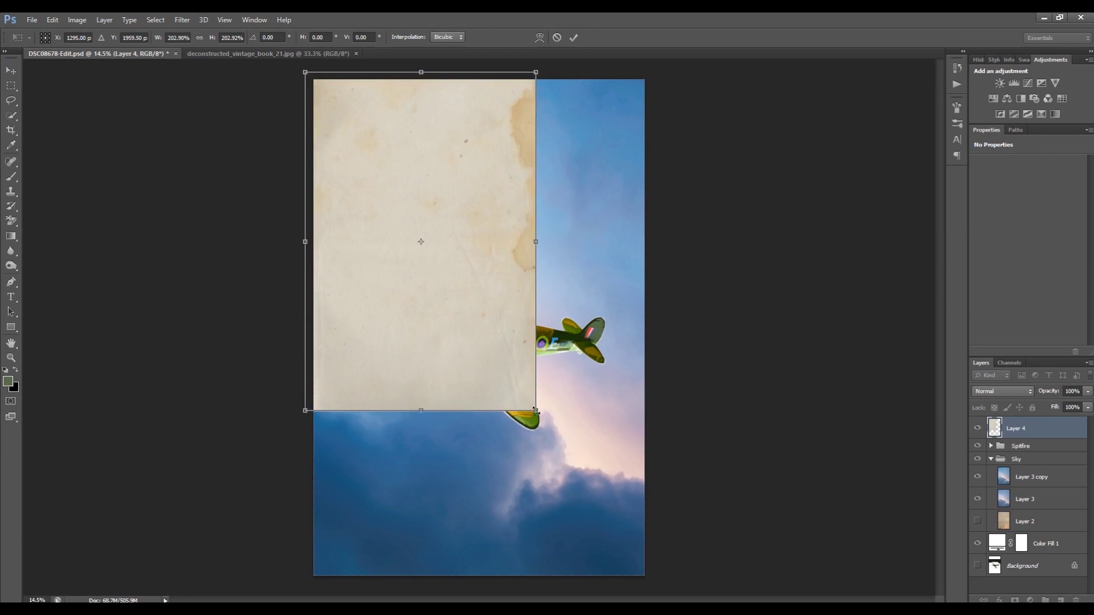
left_click_drag(536, 411, 631, 590)
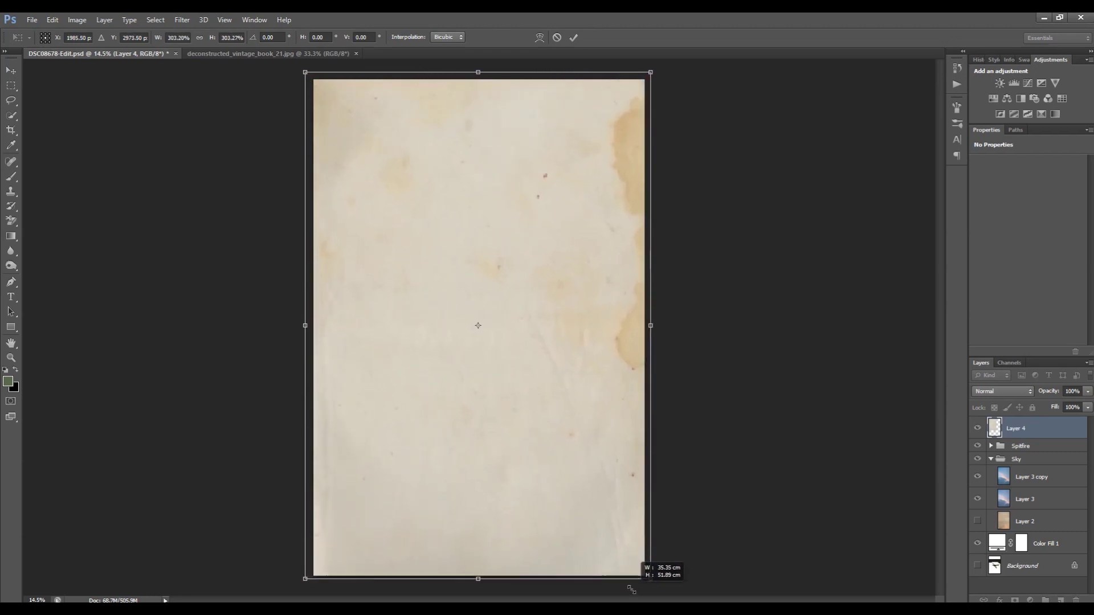
left_click(574, 37)
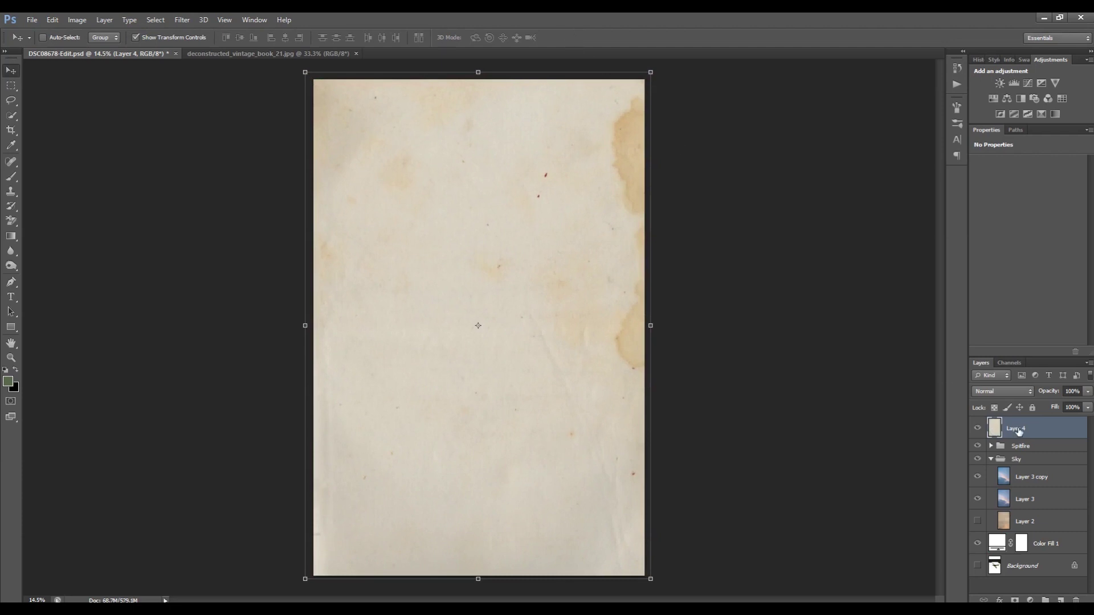
Compare blend modes such as Soft Light on the paper texture layer and set it to Overlay at 100% opacity
left_click(1019, 391)
left_click(1004, 234)
key("Down")
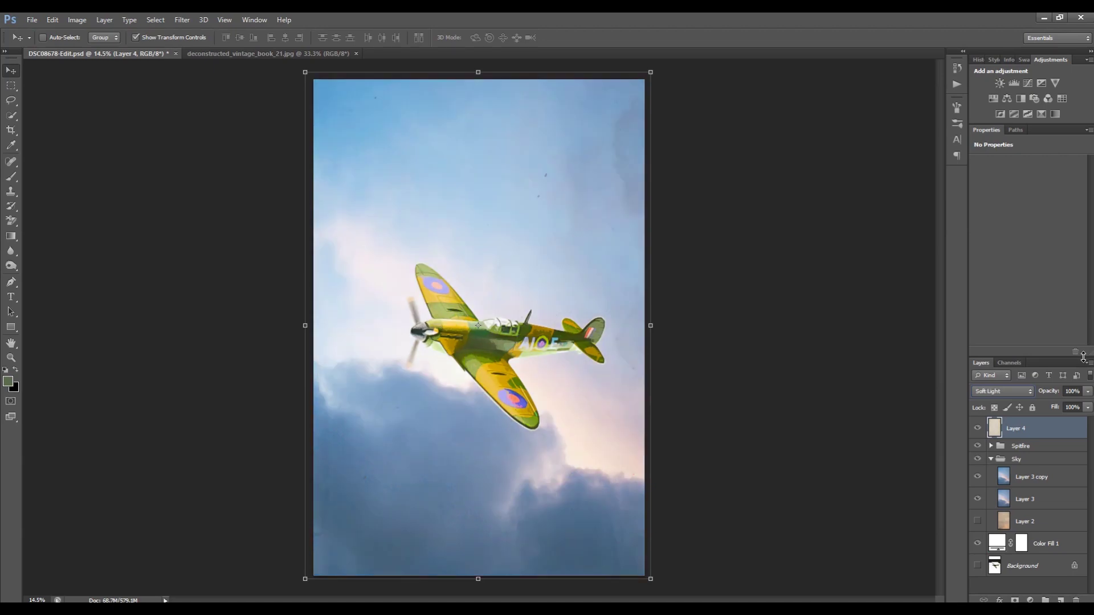
key("Down")
key("Up")
key("Up")
key("Up")
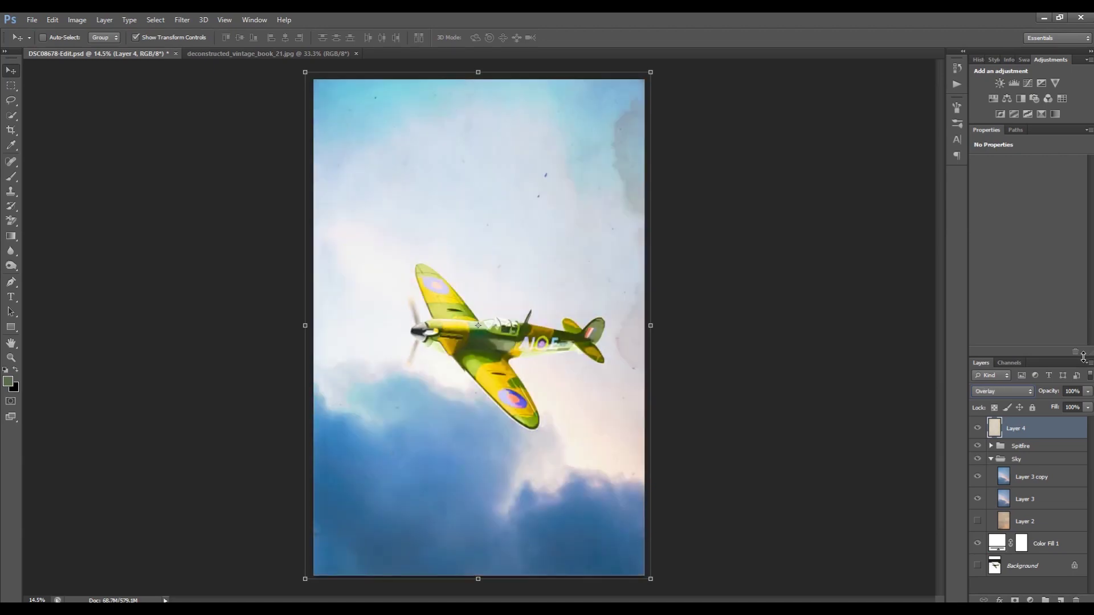
key("Down")
left_click(1087, 391)
mouse_move(1087, 403)
left_mouse_down()
mouse_move(1022, 404)
mouse_move(1091, 404)
left_mouse_up()
left_click(1034, 391)
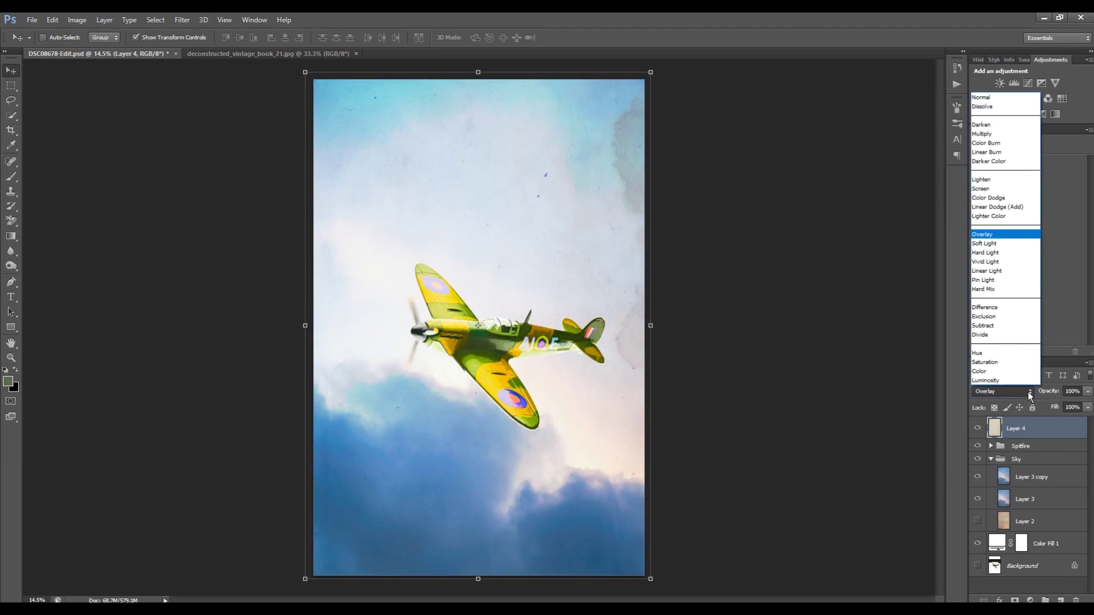
Add a Curves adjustment clipped to the paper texture layer and darken it by bending the RGB curve to input 147, output 88
left_click(1055, 432)
left_click(1029, 82)
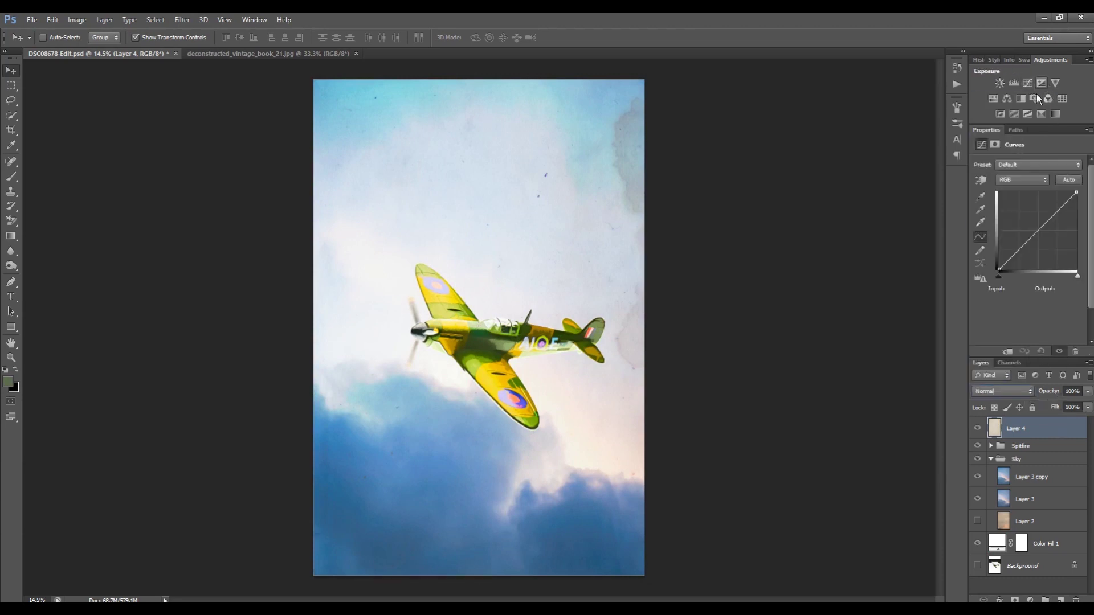
left_click_drag(1019, 427, 1002, 436)
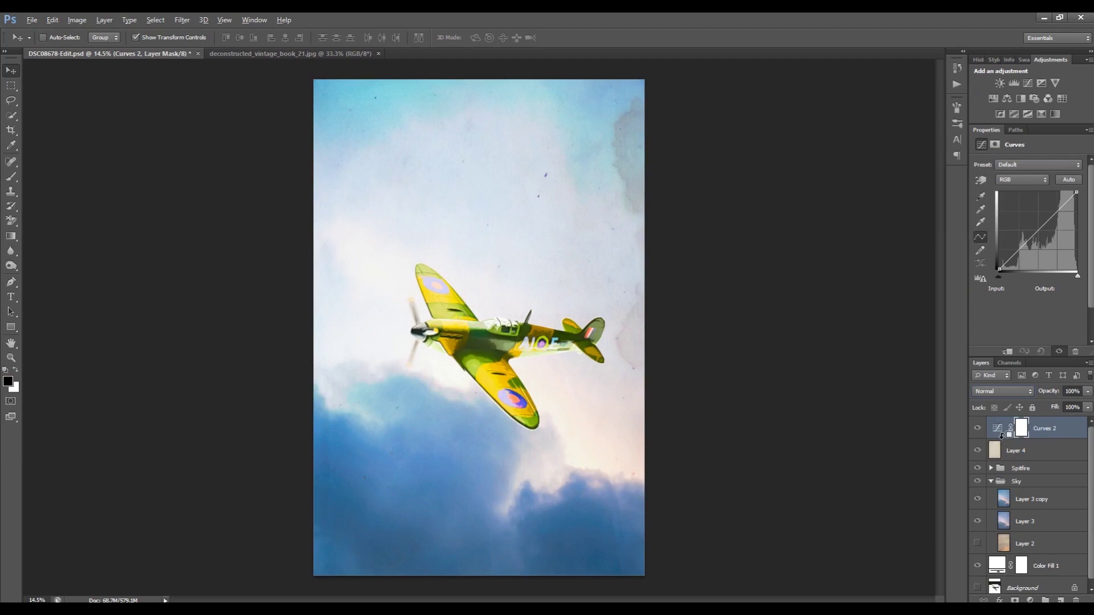
left_click(1001, 436, "alt")
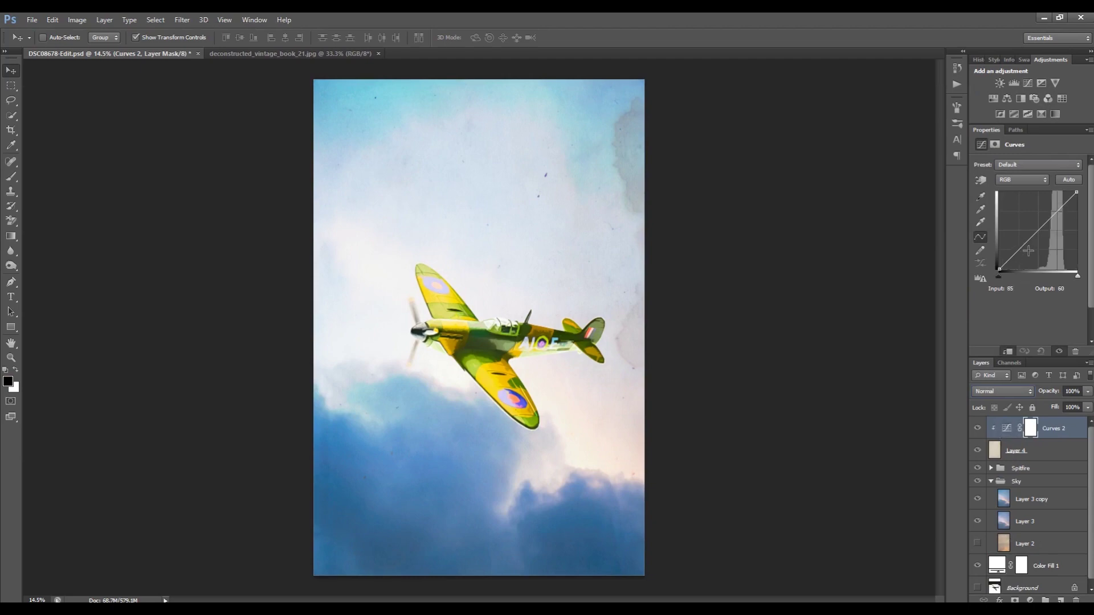
left_click_drag(1035, 236, 1044, 242)
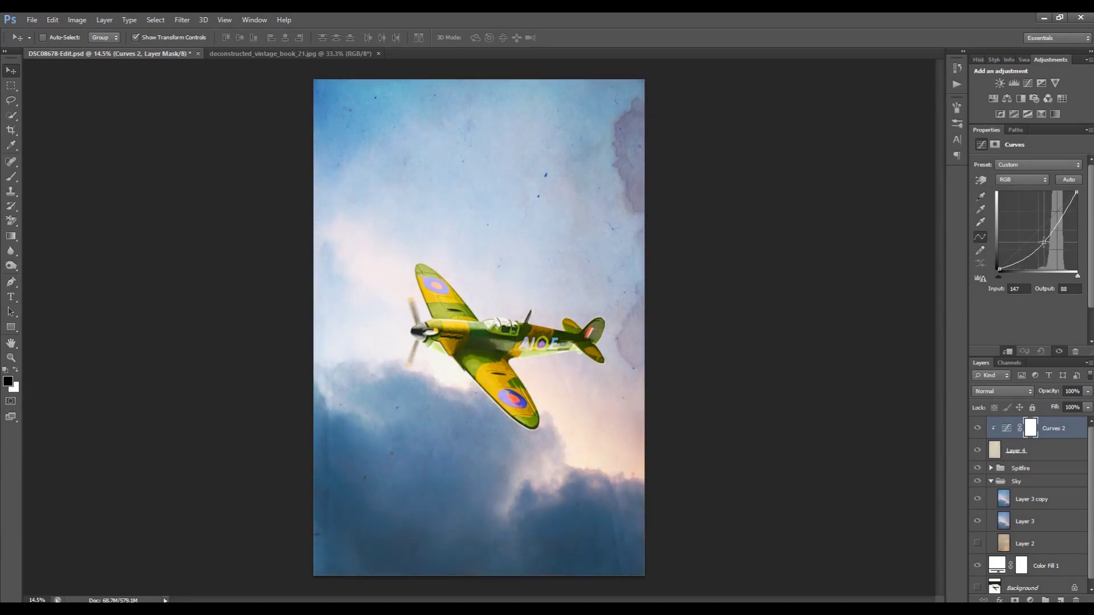
Prepare the Clone Stamp with a 700 px brush for retouching the paper texture layer
left_click(1028, 453)
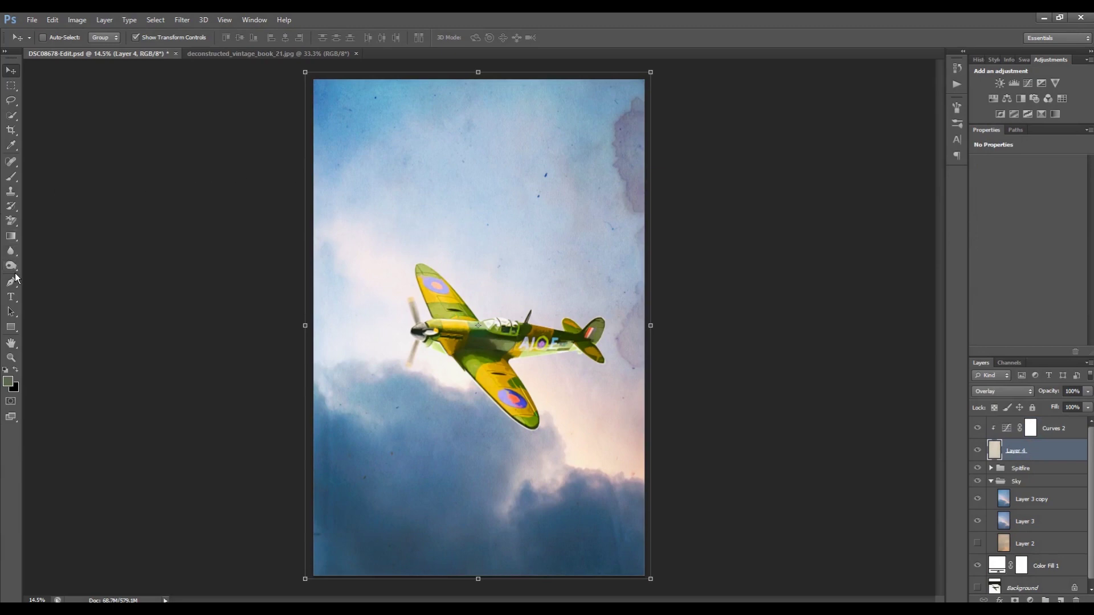
left_click(12, 193)
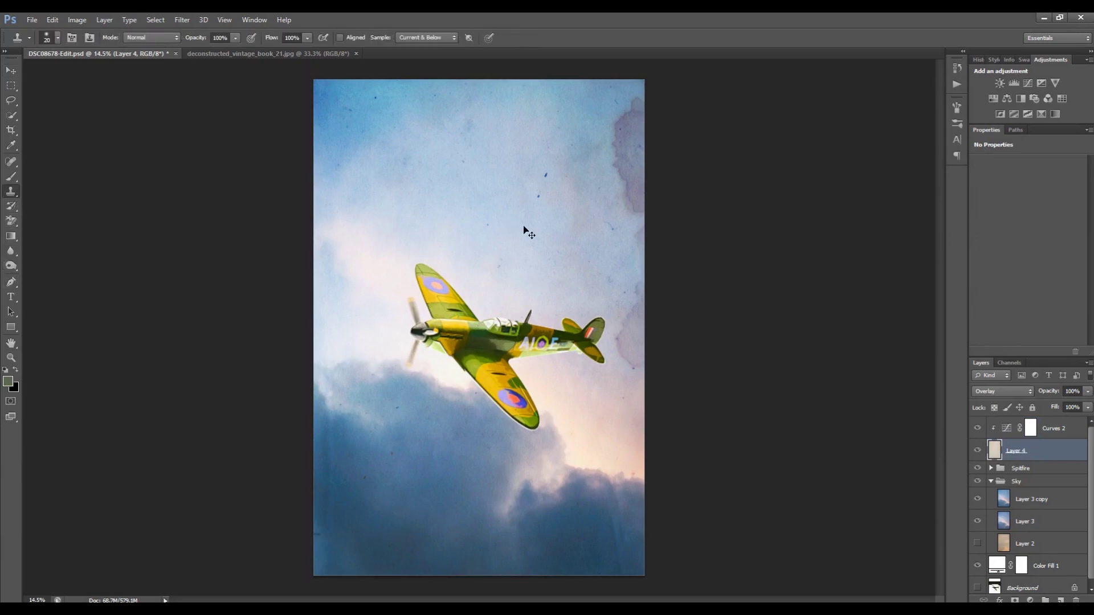
key("ctrl+plus")
key("bracketright")
key("bracketright")
key("bracketright")
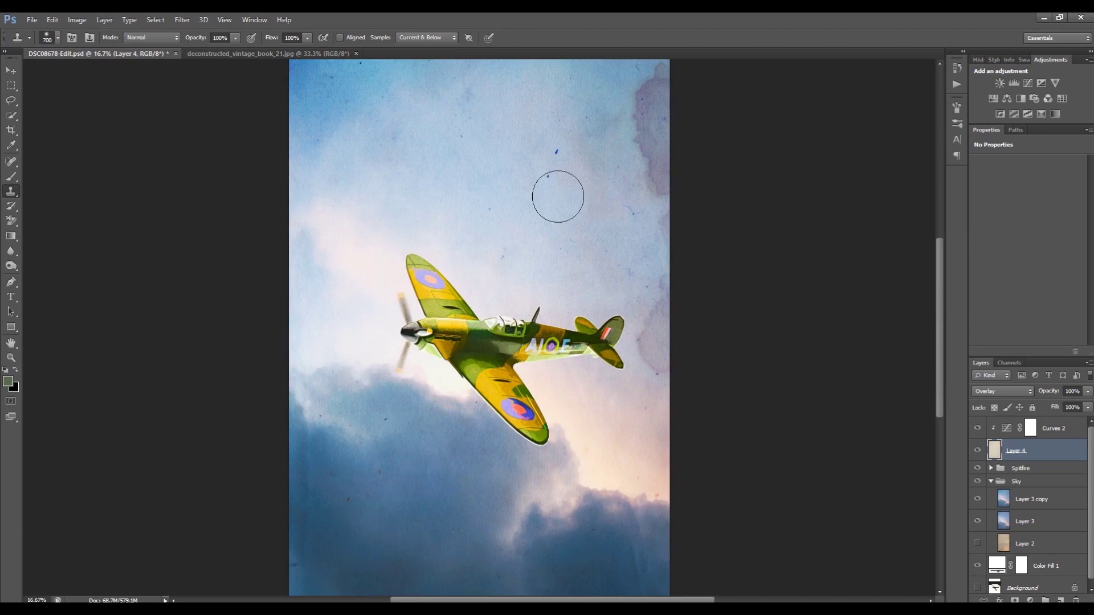
left_click(563, 227, "alt")
left_click_drag(558, 186, 560, 168)
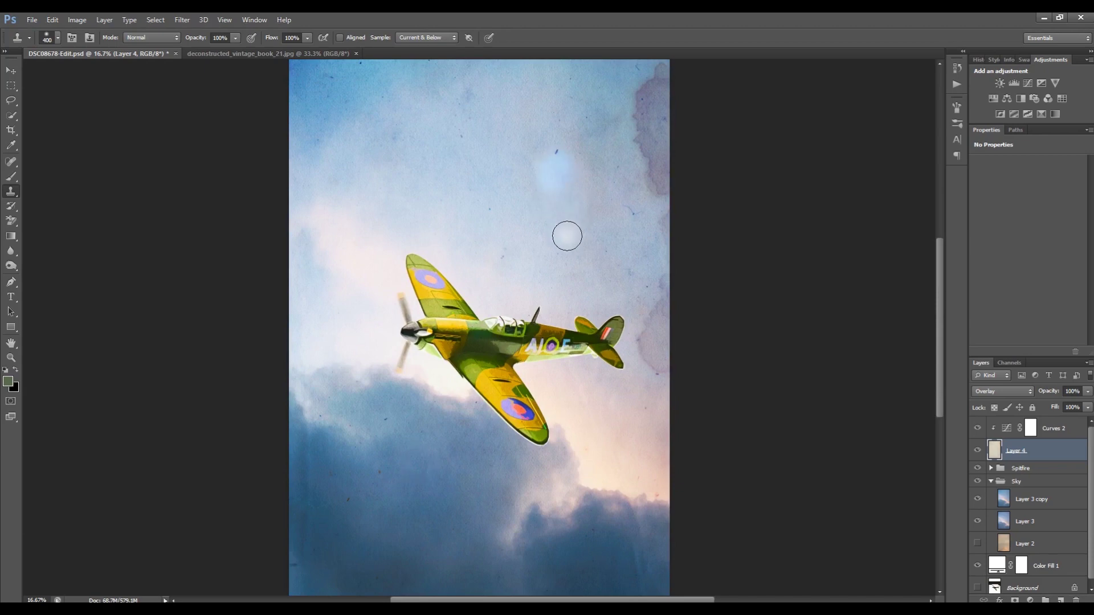
left_click(52, 20)
left_click(69, 31)
Limit Clone Stamp sampling to Current Layer and clone out the lower dark speck in the sky above the Spitfire
left_click(433, 38)
left_click(418, 50)
left_click(570, 196, "alt")
left_click(553, 175)
Save the Spitfire document and switch to the Move tool with the whole canvas in view
mouse_move(939, 348)
left_mouse_down()
mouse_move(942, 397)
mouse_move(959, 346)
left_mouse_up()
left_click(32, 20)
left_click(79, 143)
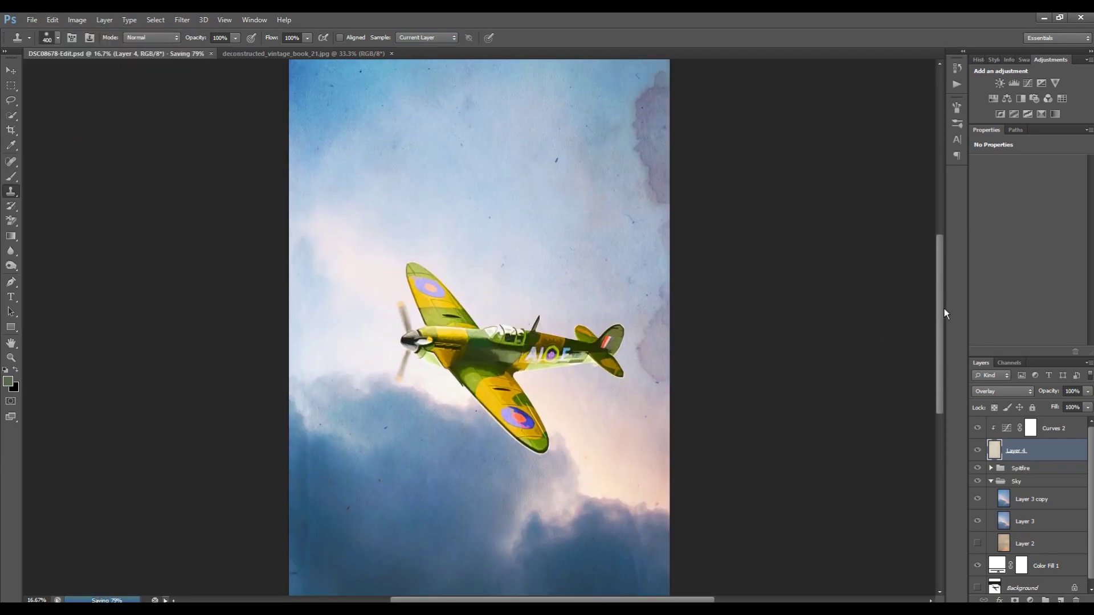
left_click_drag(941, 309, 943, 328)
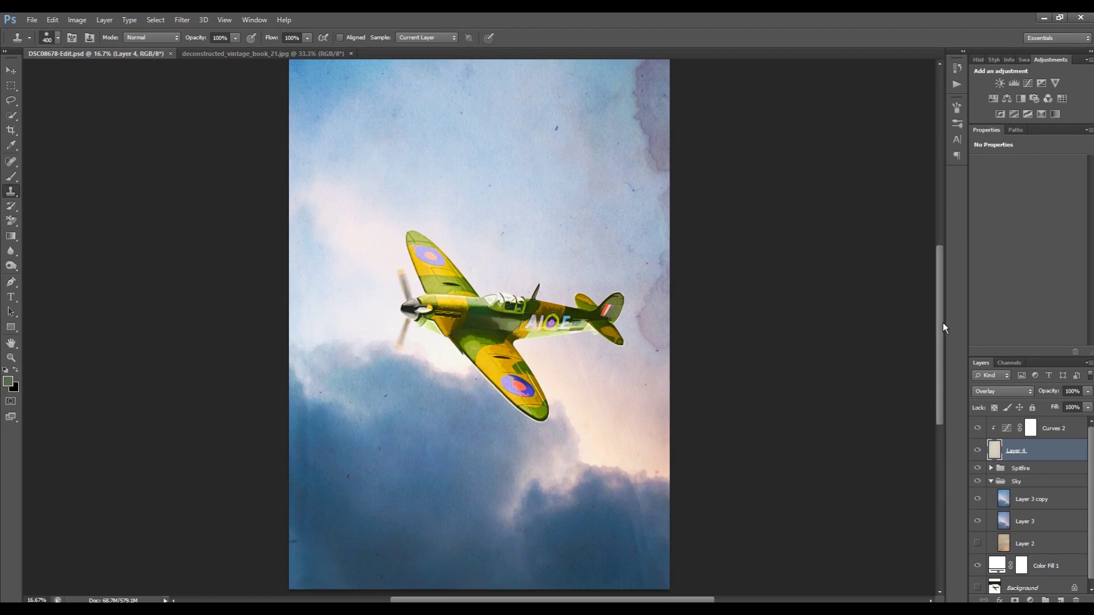
key("v")
key("ctrl+minus")
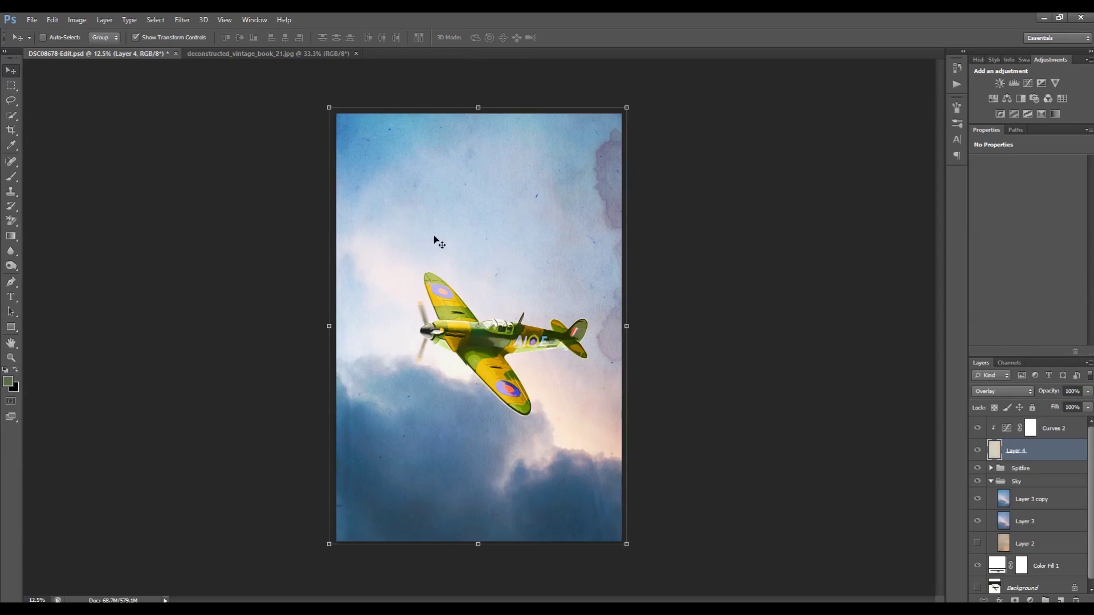
Add the text "DINKY TOYS" in 72 pt Superclarendon Bold inside a text box in the sky above the Spitfire
left_click(11, 297)
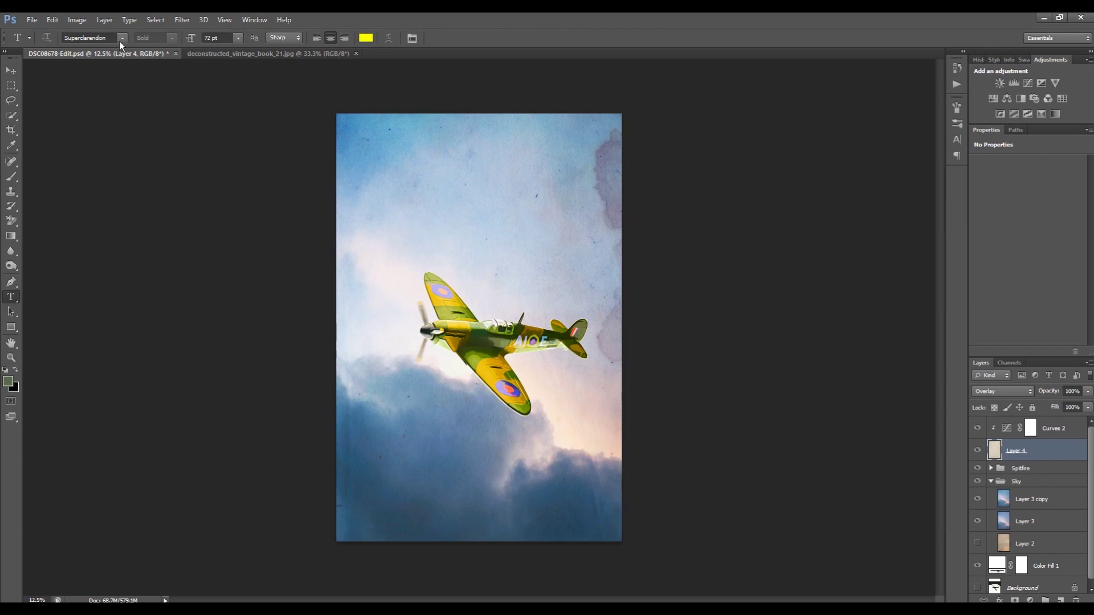
left_click(237, 39)
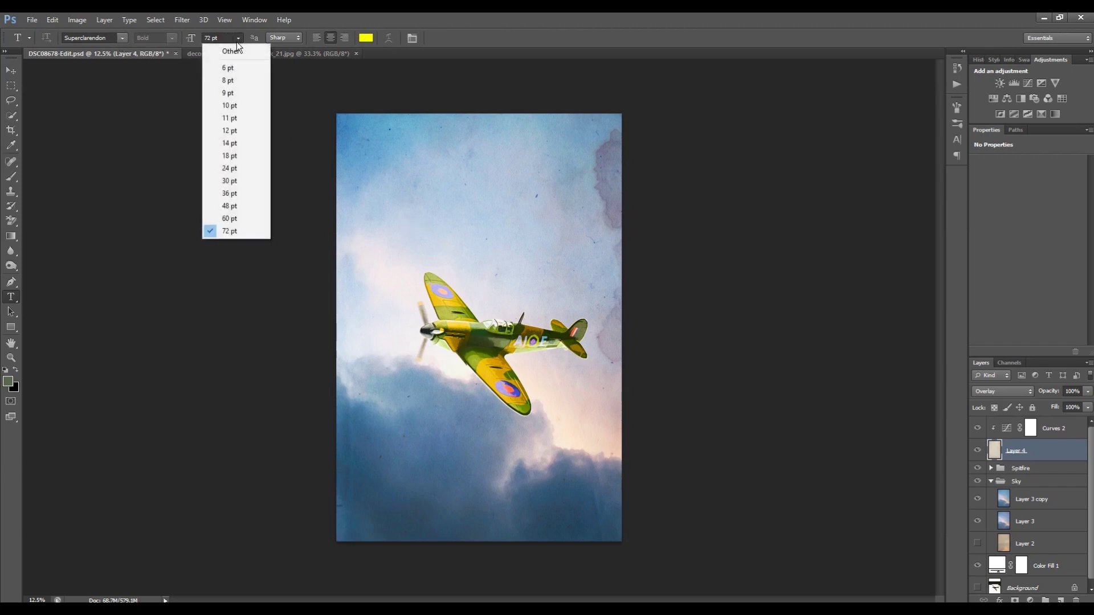
left_click(238, 39)
left_click_drag(410, 208, 578, 249)
type("DINKY")
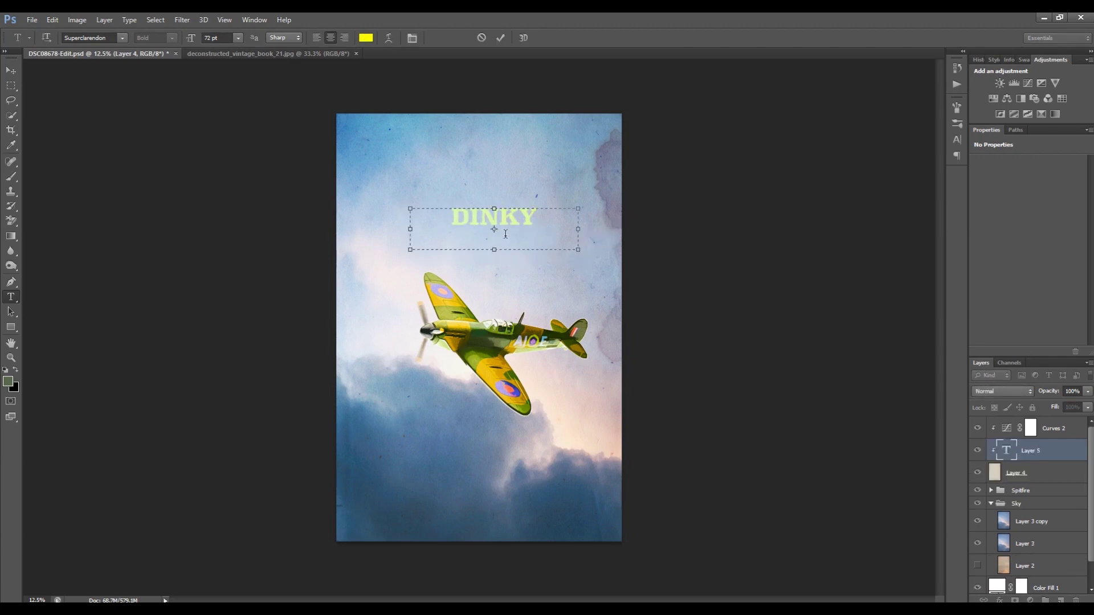
type(" TOYS")
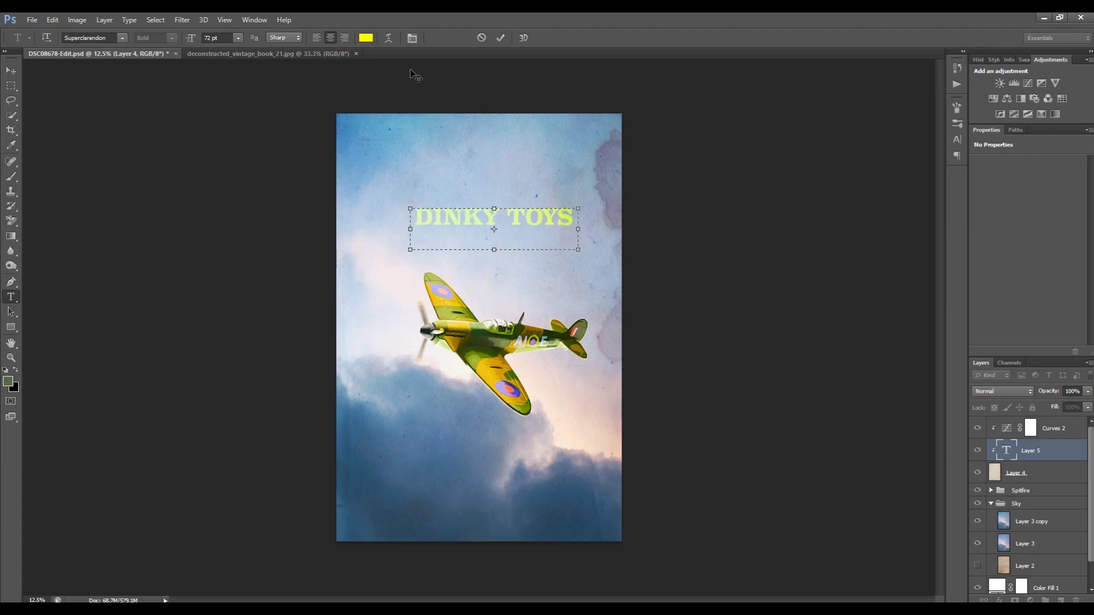
Recolor the "DINKY TOYS" text to RGB 248, 191, 40
left_click_drag(571, 221, 400, 215)
left_click(360, 38)
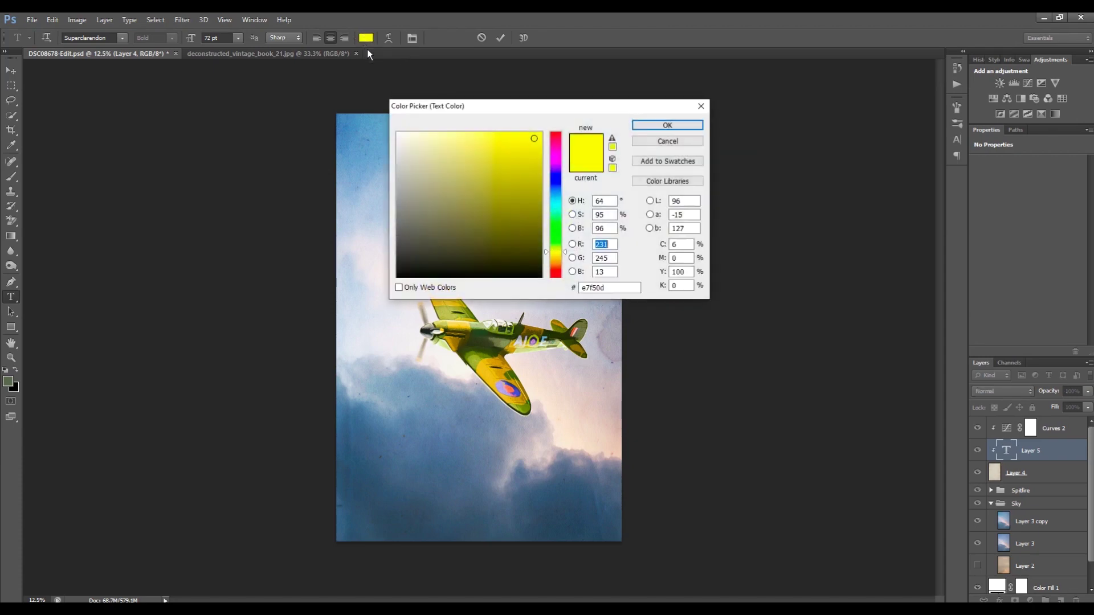
type("248")
key("Tab")
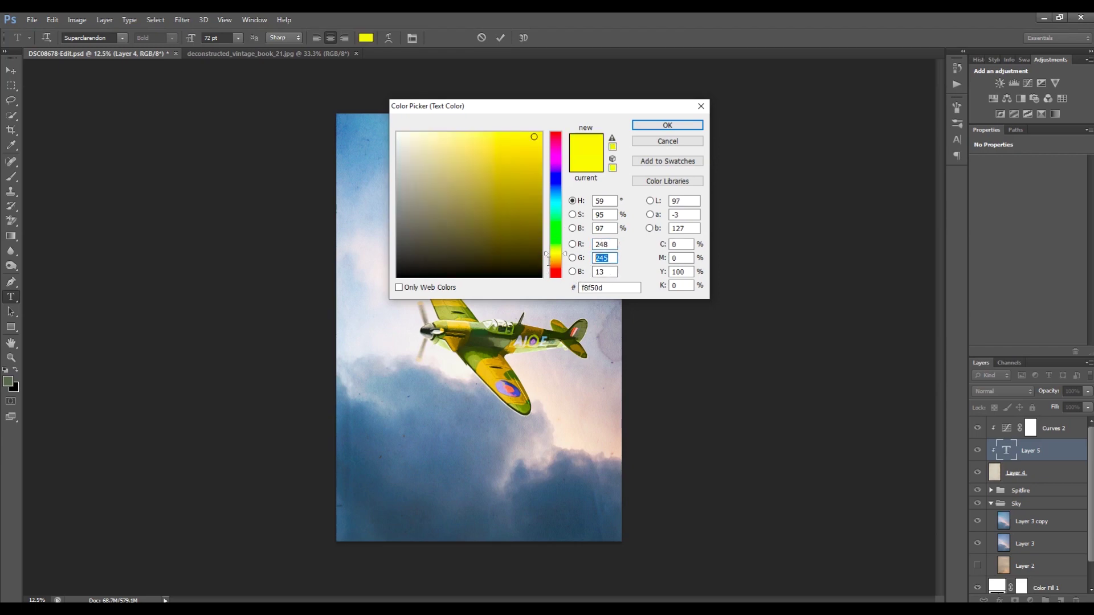
type("191")
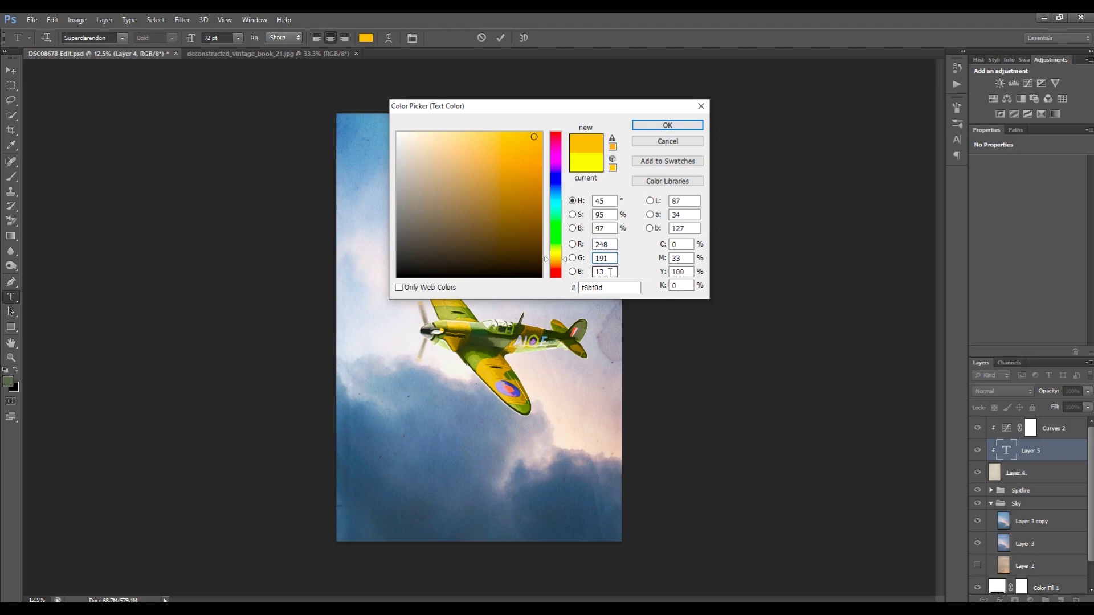
double_click(609, 273)
type("40")
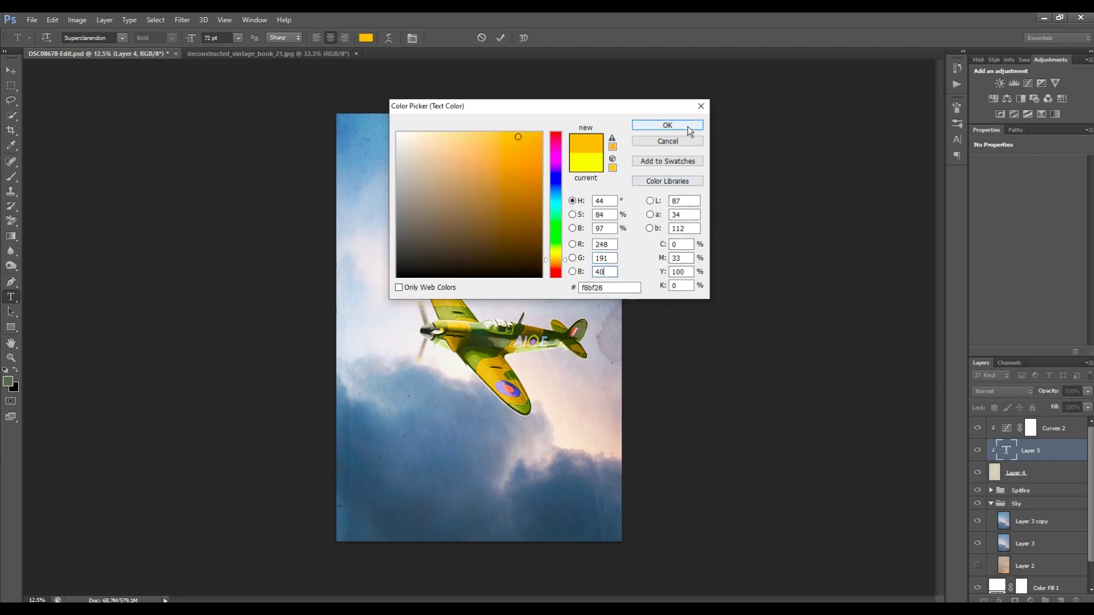
left_click(692, 128)
left_click(543, 235)
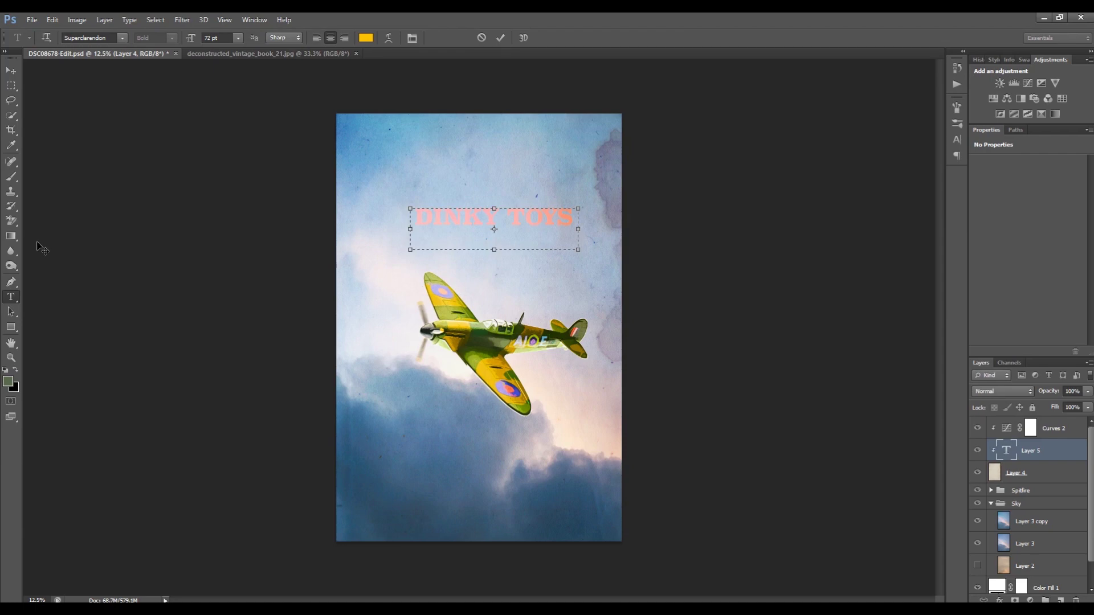
Draw a full-width rectangle about 3992 by 760 px over the title area and fill it with RGB 194, 47, 29
left_click(10, 327)
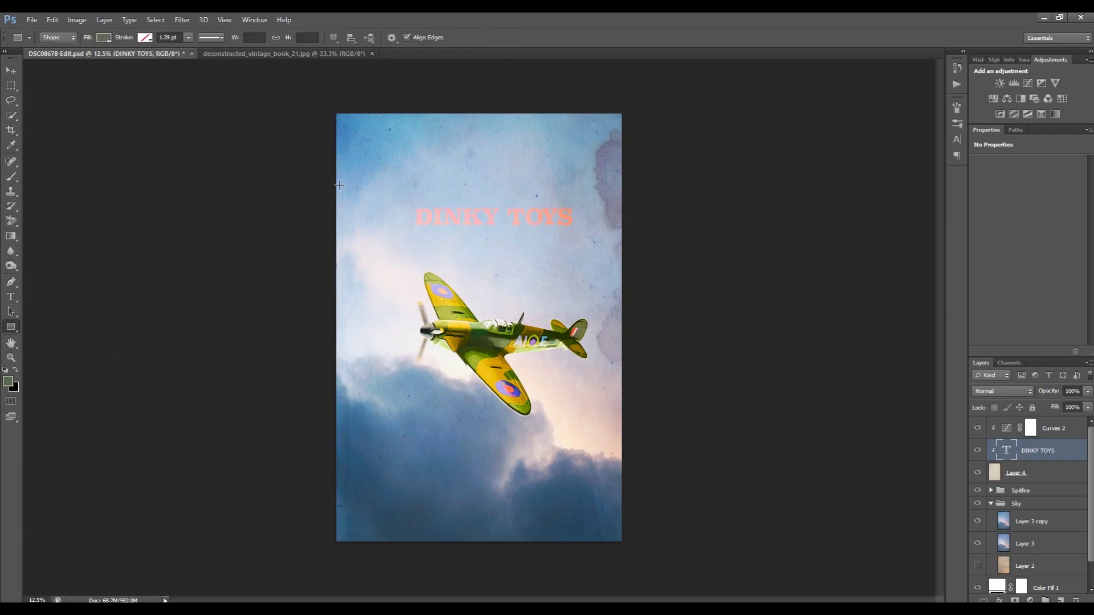
left_click_drag(334, 177, 621, 232)
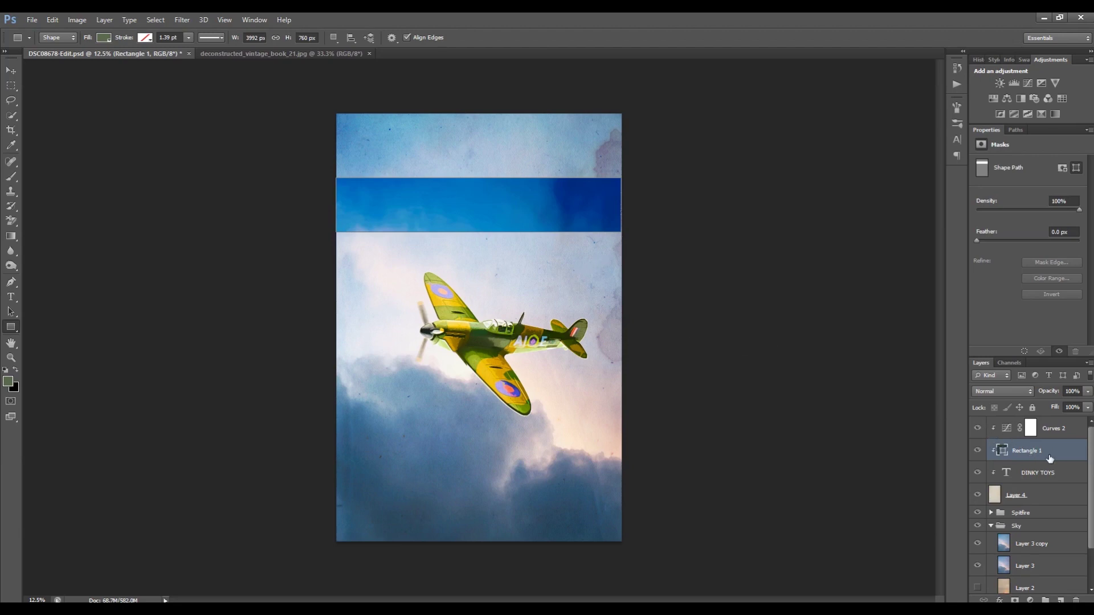
left_click(100, 39)
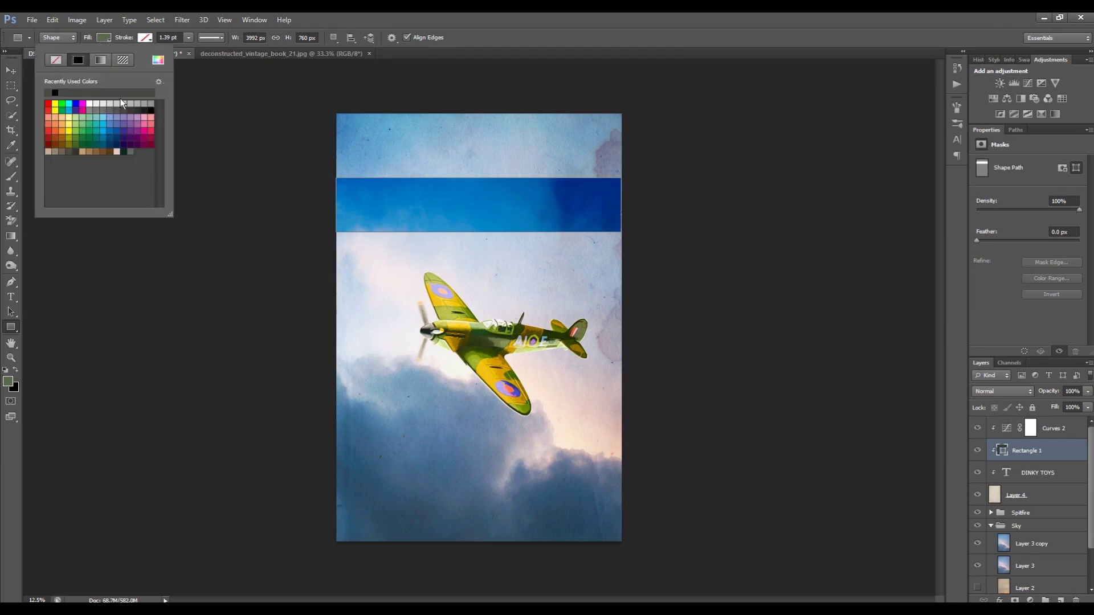
left_click(158, 60)
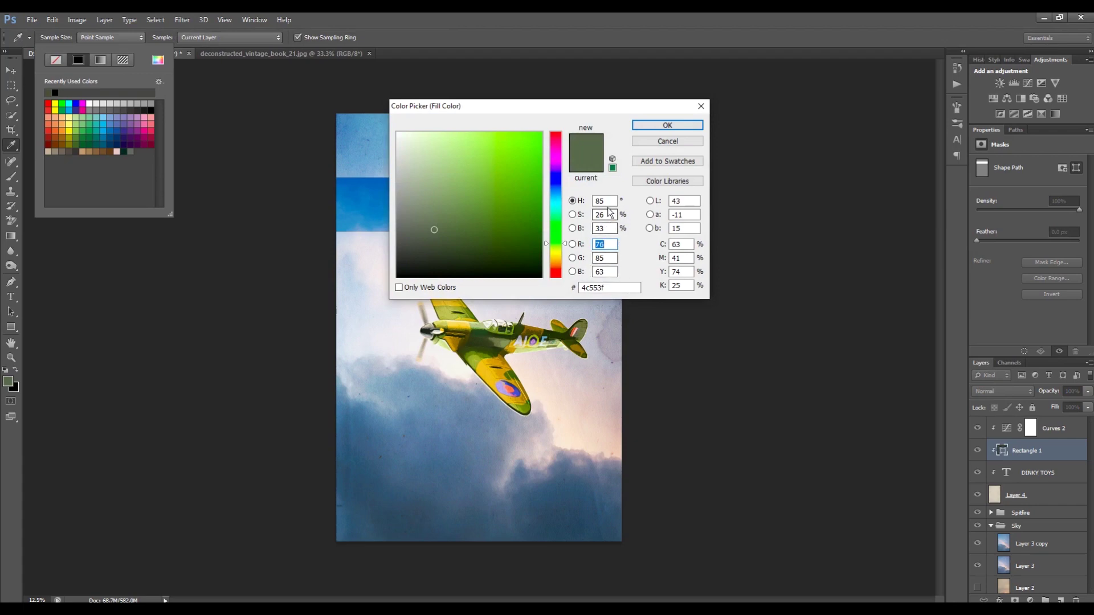
type("1")
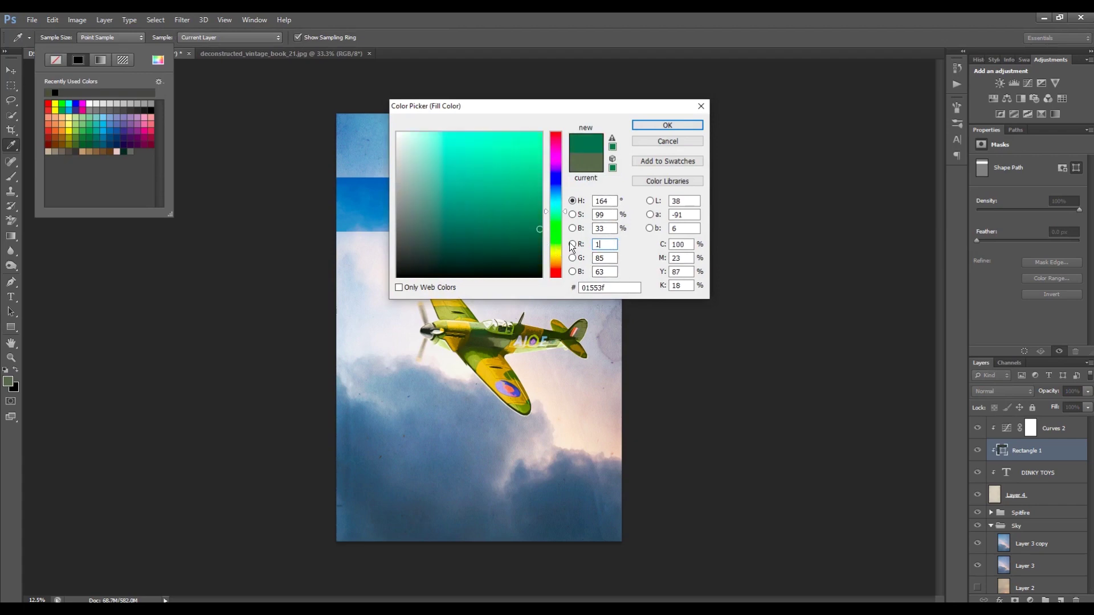
type("94")
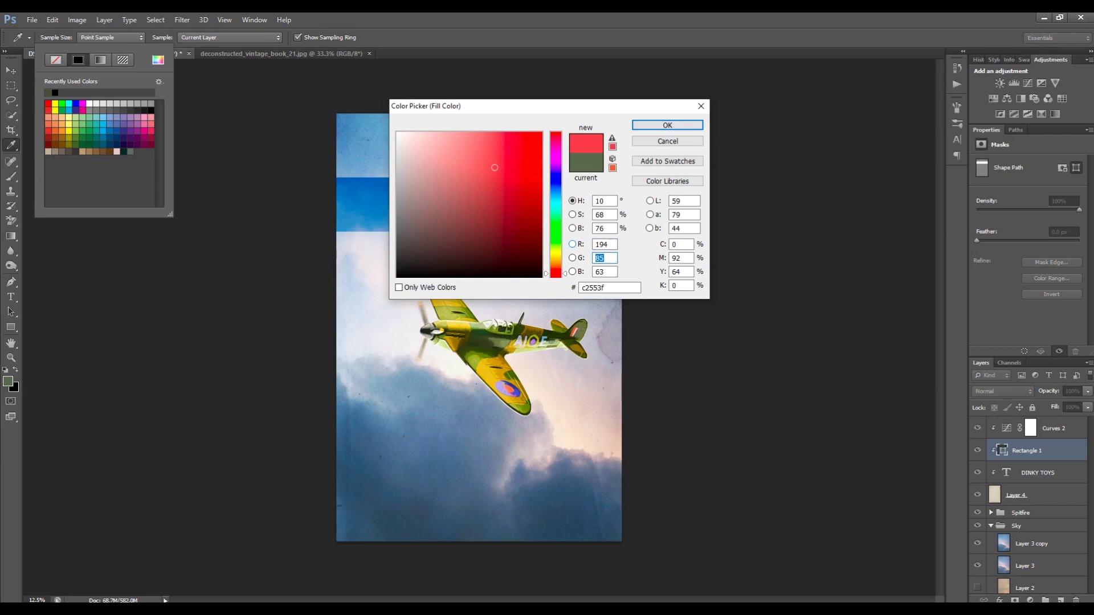
type("4729")
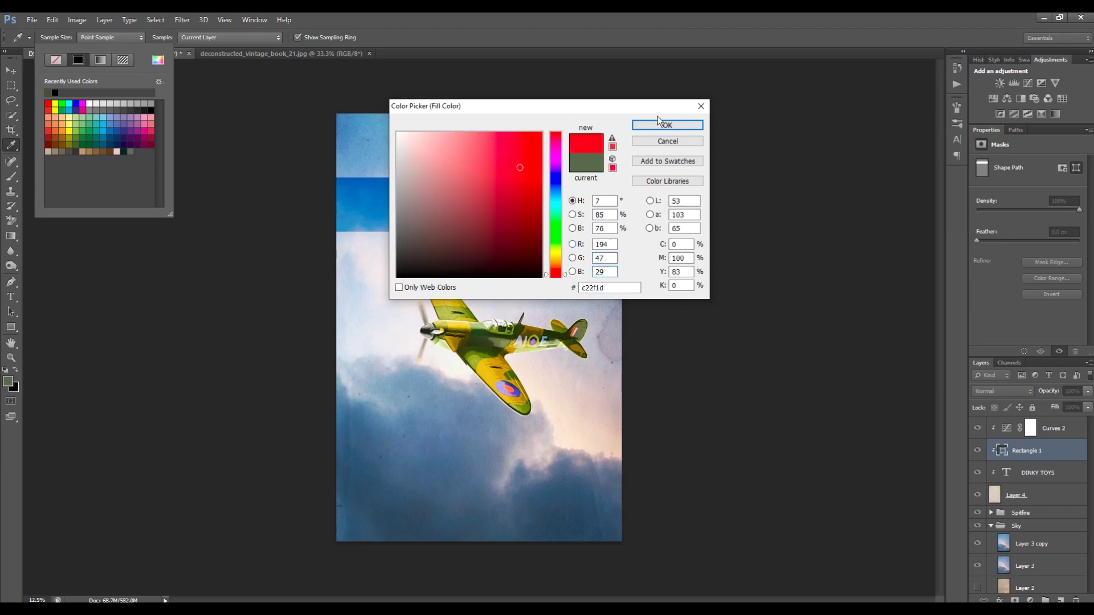
left_click(663, 124)
Move the rectangle above the Curves layer, release it from the clipping mask, and place the DINKY TOYS text layer on top
left_click(1071, 454)
left_click_drag(1068, 452, 1069, 416)
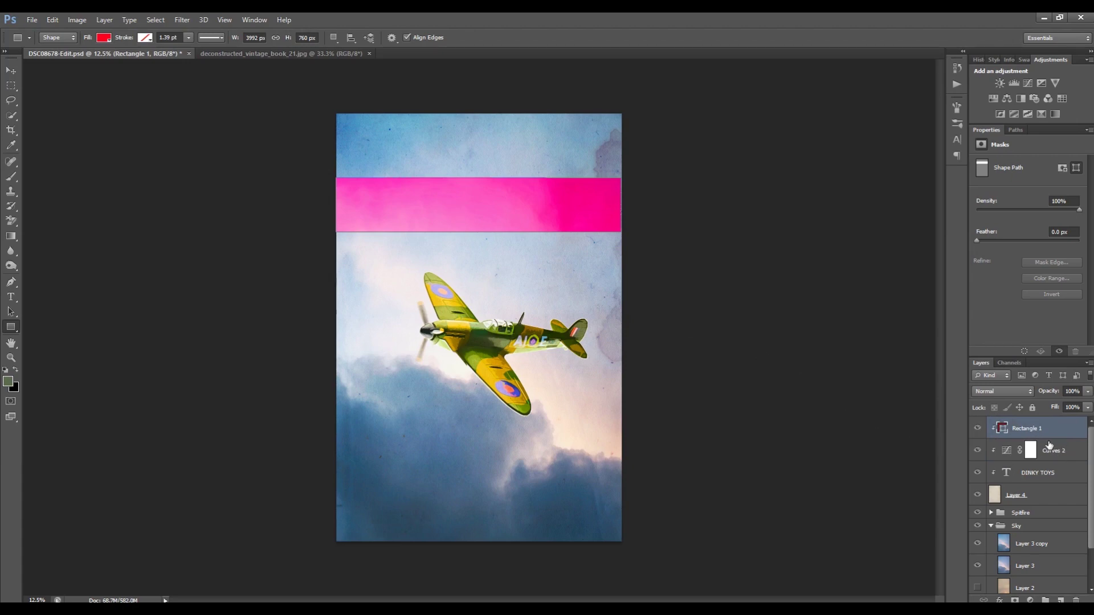
left_click(994, 438, "alt")
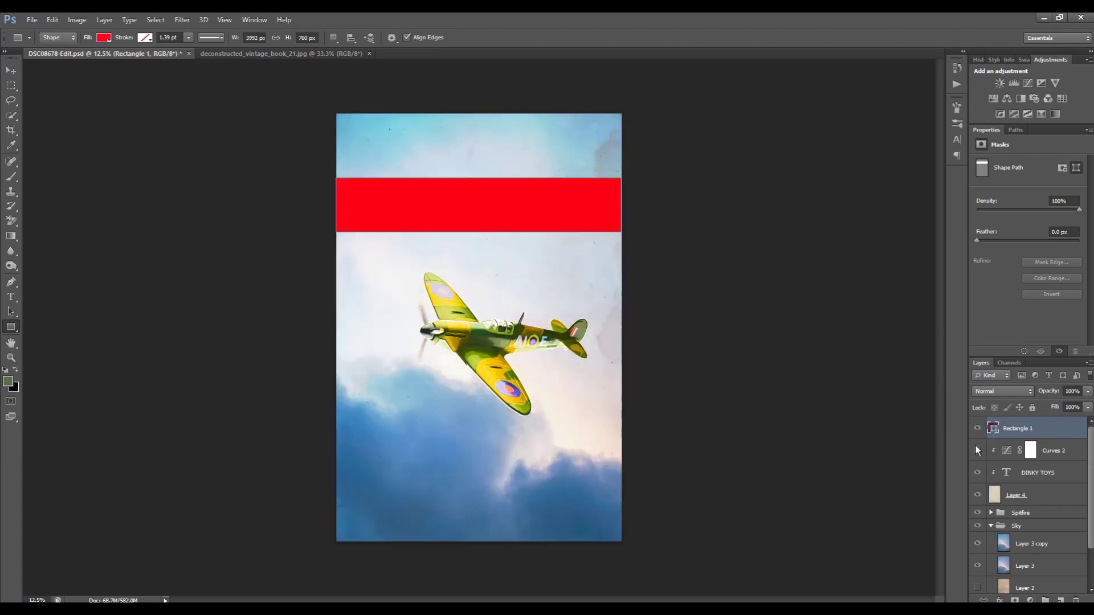
left_click_drag(1069, 478, 1054, 422)
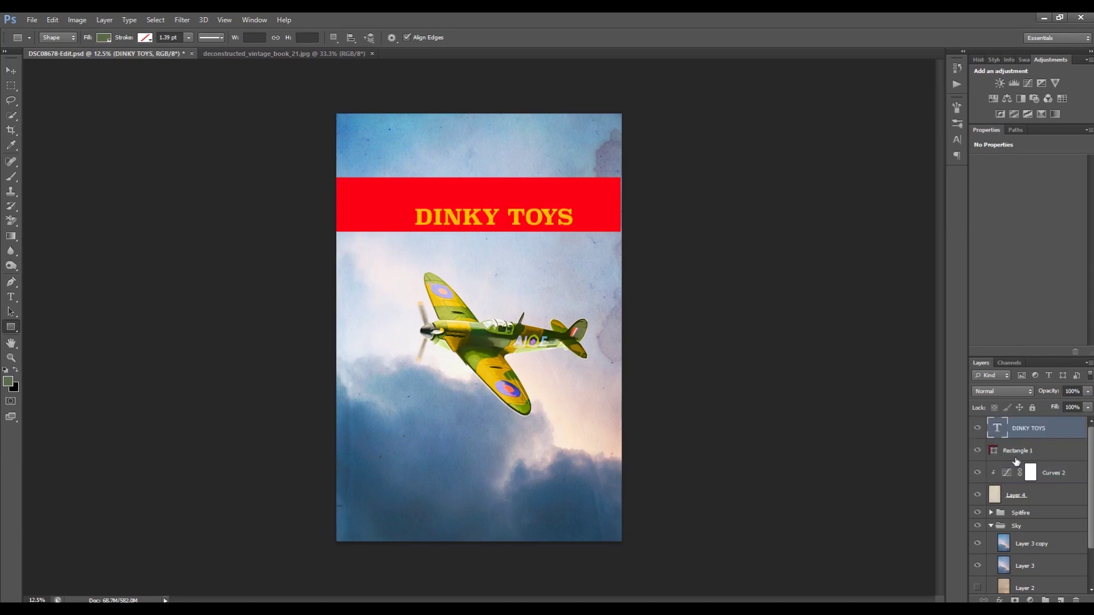
Enlarge the "DINKY TOYS" text to about 128% width and 132% height and center it horizontally on the red banner
key("v")
left_click_drag(517, 237, 501, 227)
left_click_drag(393, 199, 366, 183)
mouse_move(492, 196)
left_mouse_down()
mouse_move(510, 215)
mouse_move(506, 203)
left_mouse_up()
left_click_drag(575, 219, 593, 220)
left_click_drag(542, 209, 532, 206)
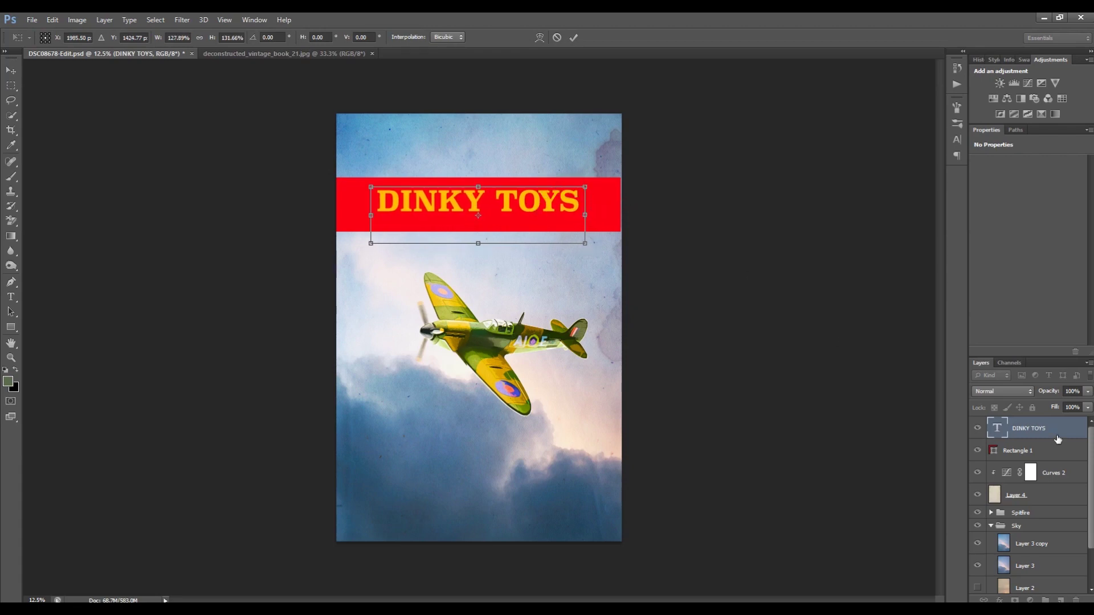
left_click(573, 37)
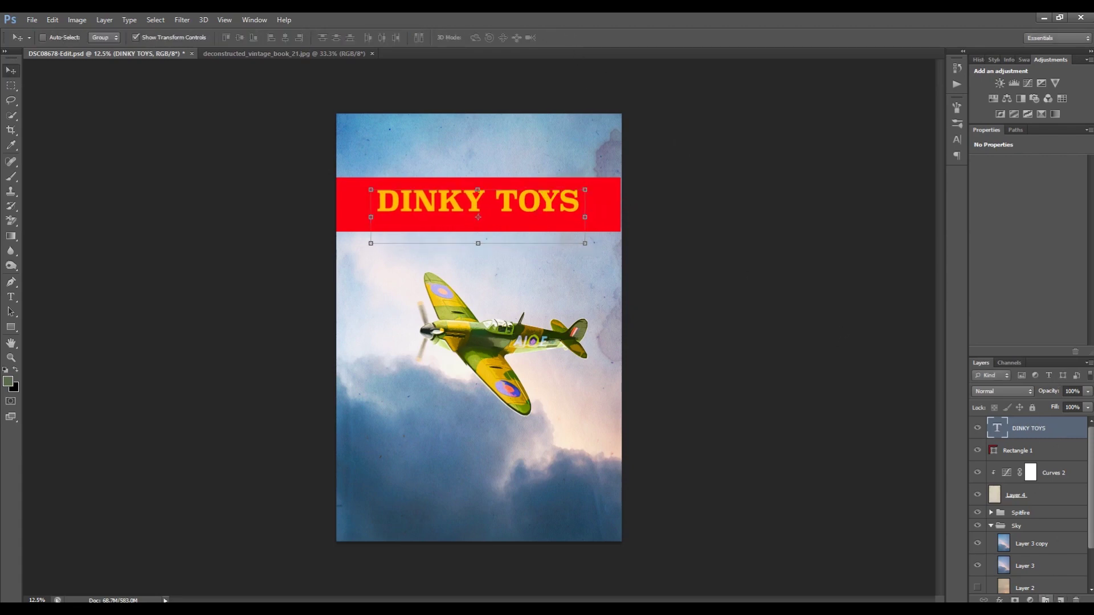
Put the text and rectangle layers into a group named "title" and place that group below the paper texture layer
left_click(1044, 600)
left_click(1036, 444)
left_click(1051, 467, "shift")
left_click_drag(1054, 442, 1048, 425)
double_click(1024, 424)
type("title")
key("Return")
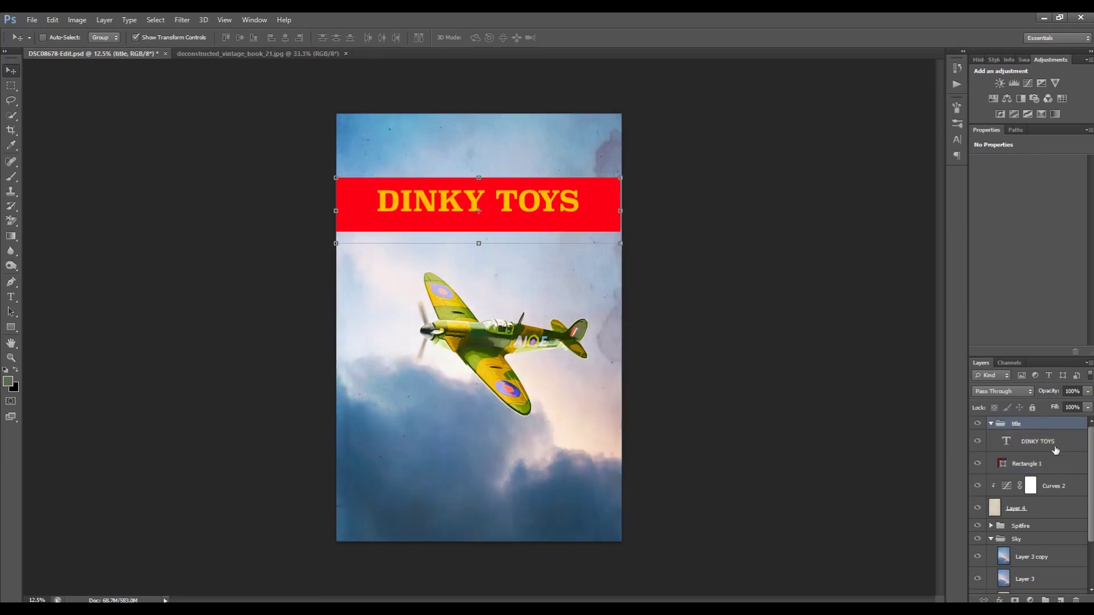
left_click_drag(1055, 426, 1033, 522)
Examine the paper texture on the DINKY TOYS banner up close, toggling the texture layer's visibility to compare
key("ctrl+plus")
key("ctrl+plus")
key("ctrl+plus")
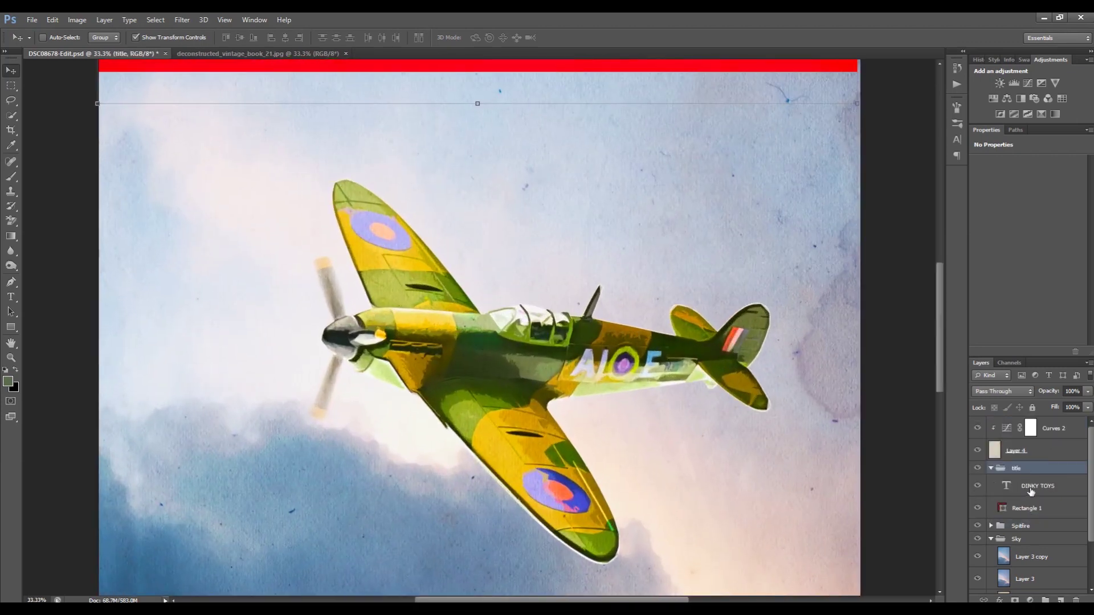
left_click_drag(941, 385, 948, 312)
key("ctrl+plus")
key("ctrl+plus")
key("ctrl+plus")
key("ctrl+minus")
key("ctrl+minus")
left_click(978, 451)
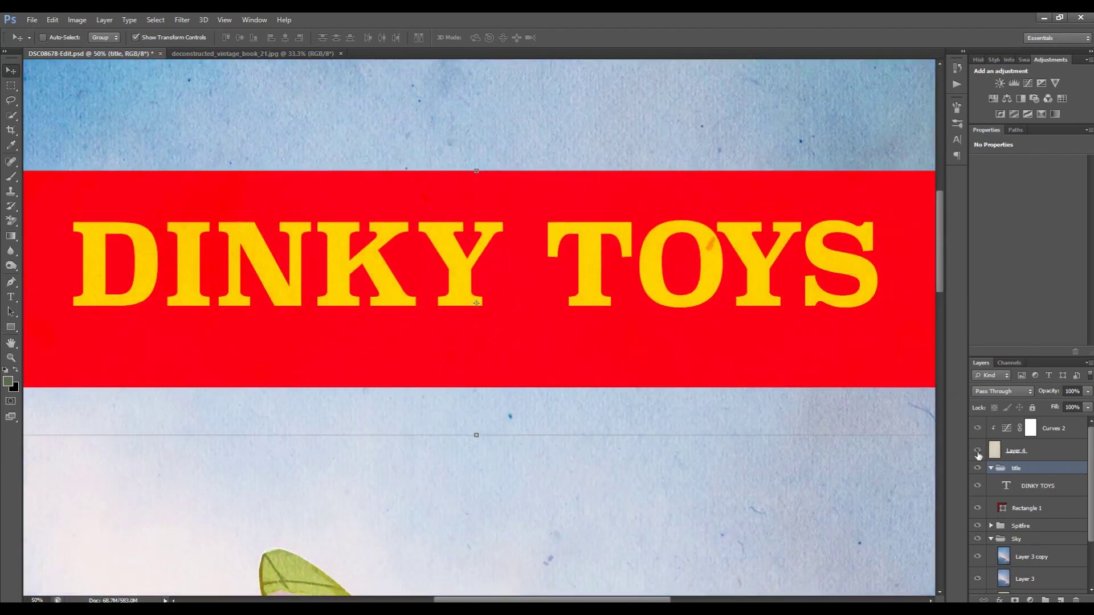
left_click_drag(937, 276, 940, 290)
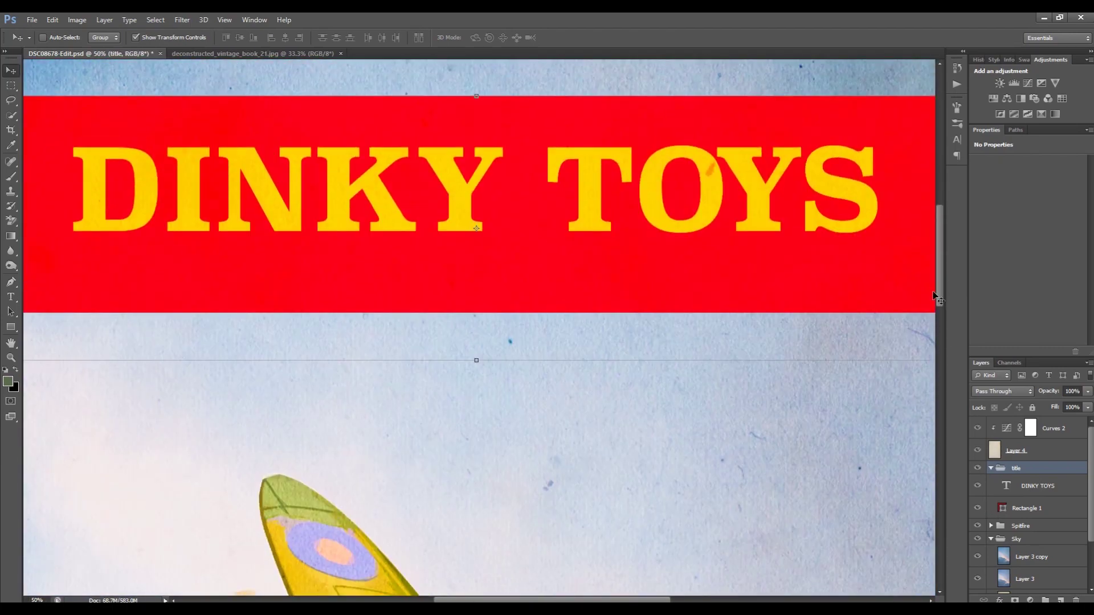
key("ctrl+minus")
key("ctrl+minus")
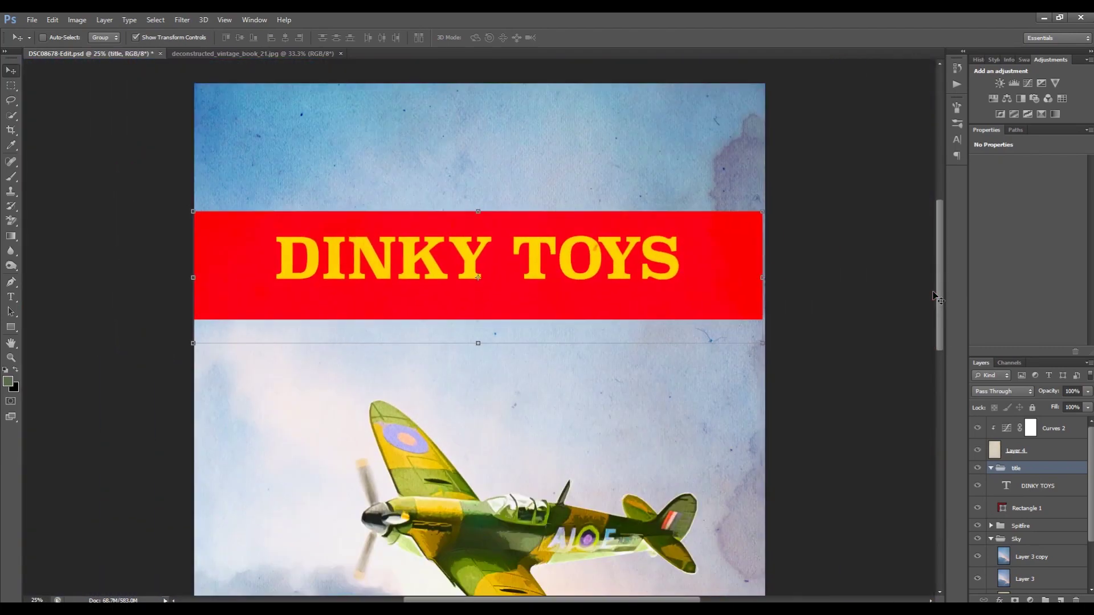
Widen the red title rectangle to about 100.4% so it spans the full poster width, and move it up slightly
left_click(1033, 504)
left_click_drag(762, 265, 764, 265)
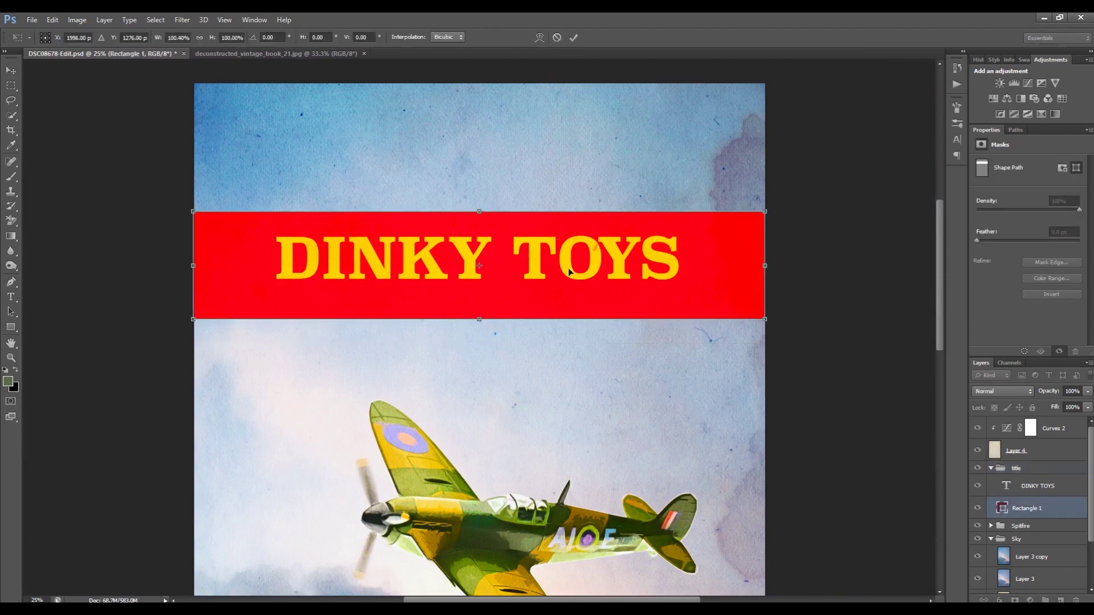
left_click_drag(490, 269, 391, 237)
left_click(574, 39)
Widen the "DINKY TOYS" text to about 105.6% and reposition it on the red banner
left_click(1045, 488)
left_click(622, 263)
left_click_drag(460, 249, 518, 256)
left_click_drag(684, 270, 708, 269)
left_click_drag(582, 257, 561, 284)
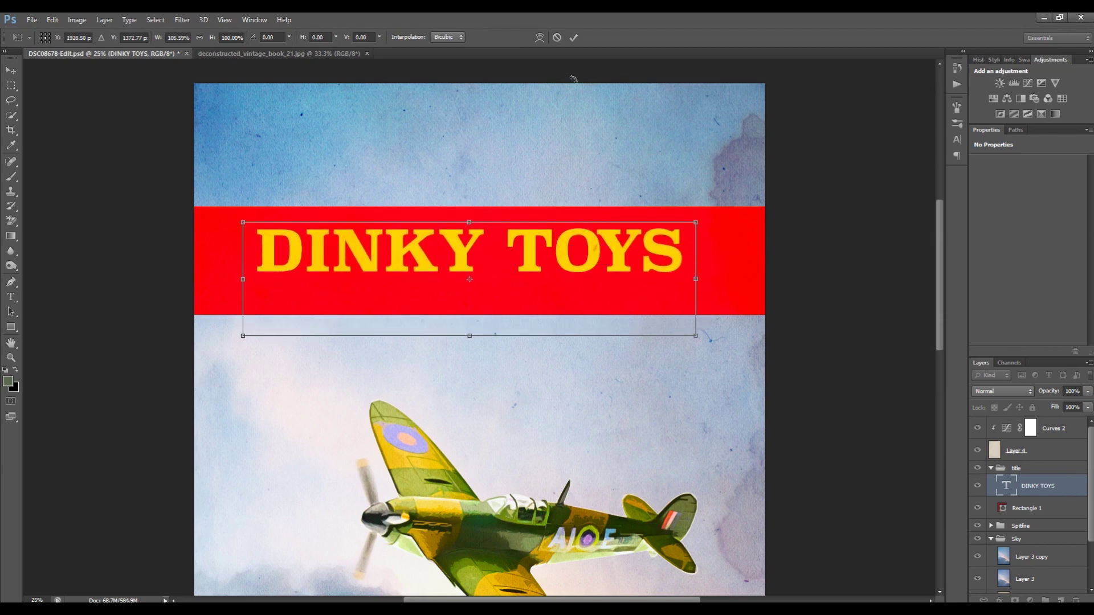
left_click(574, 37)
Rasterize the "DINKY TOYS" text layer and skew it horizontally by about -15.7° so the letters slant like italics
right_click(1057, 488)
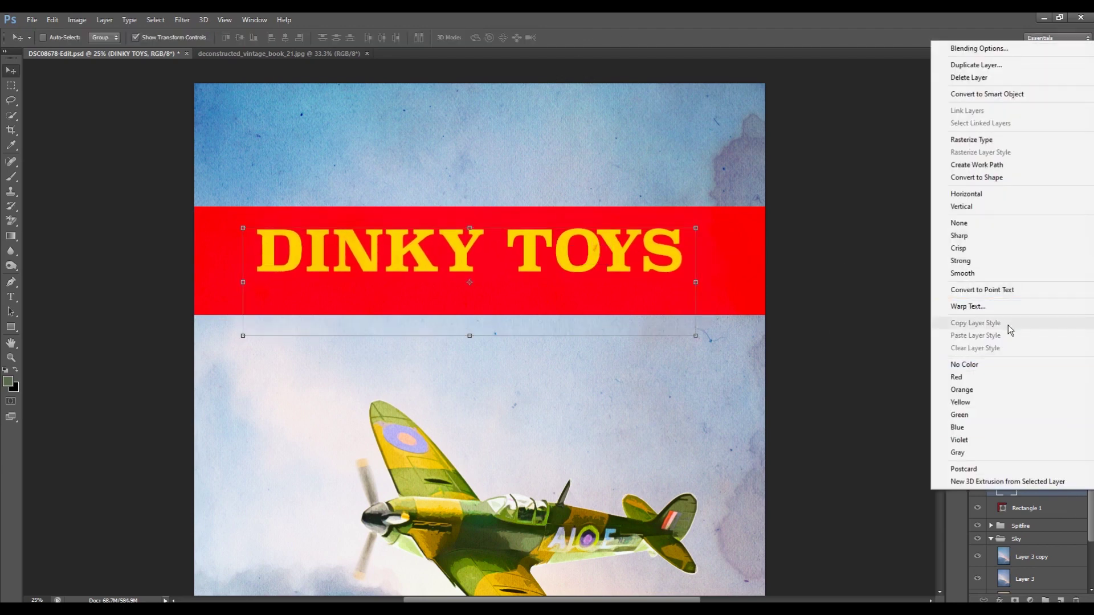
left_click(1017, 142)
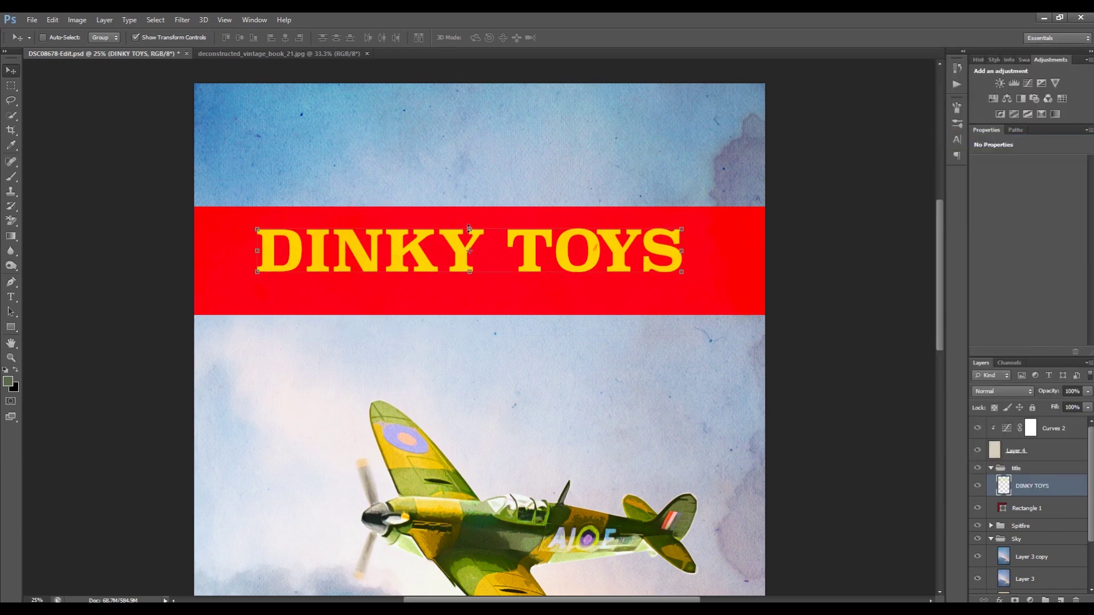
left_click_drag(470, 230, 483, 231)
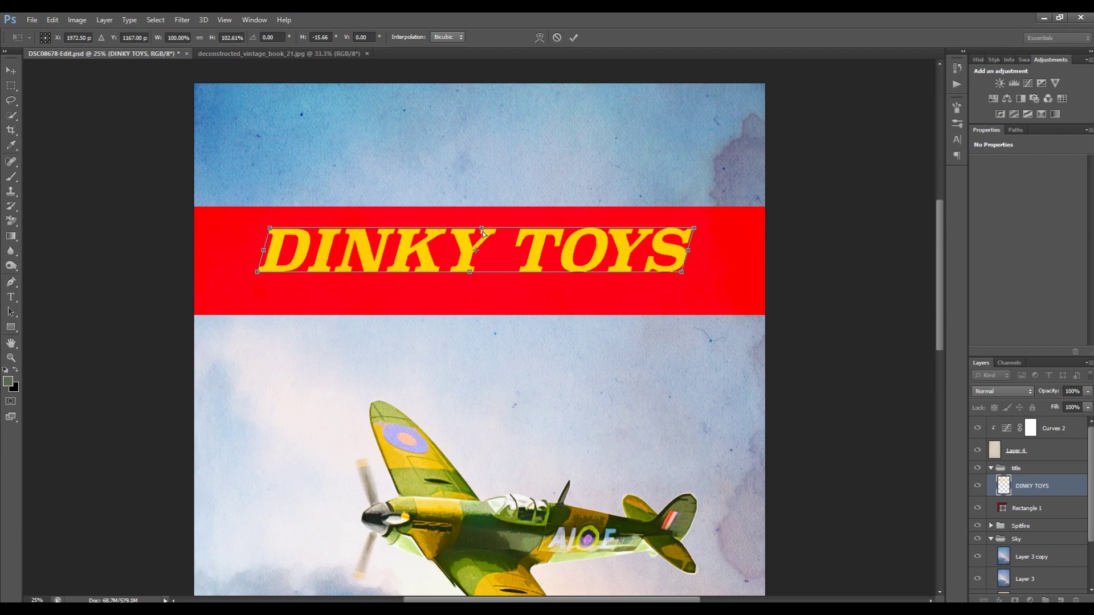
left_click(574, 38)
Enlarge the slanted "DINKY TOYS" lettering slightly and center it horizontally on the red banner, a little lower
left_click_drag(552, 255, 548, 256)
left_click_drag(688, 271, 695, 276)
left_click_drag(486, 243, 483, 247)
left_click(575, 38)
Reduce the red rectangle's height from its lower edge so the banner fits evenly around the lettering
left_click(1045, 510)
left_click_drag(482, 312, 482, 301)
left_click(574, 38)
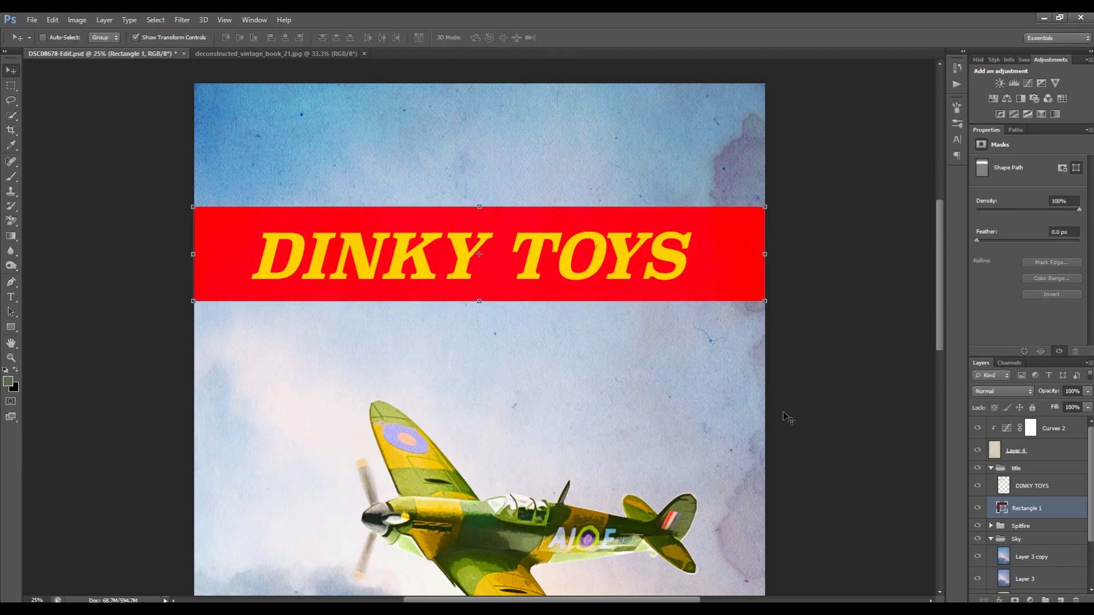
Select the red Rectangle 1 layer in the title group
left_click_drag(937, 335, 951, 433)
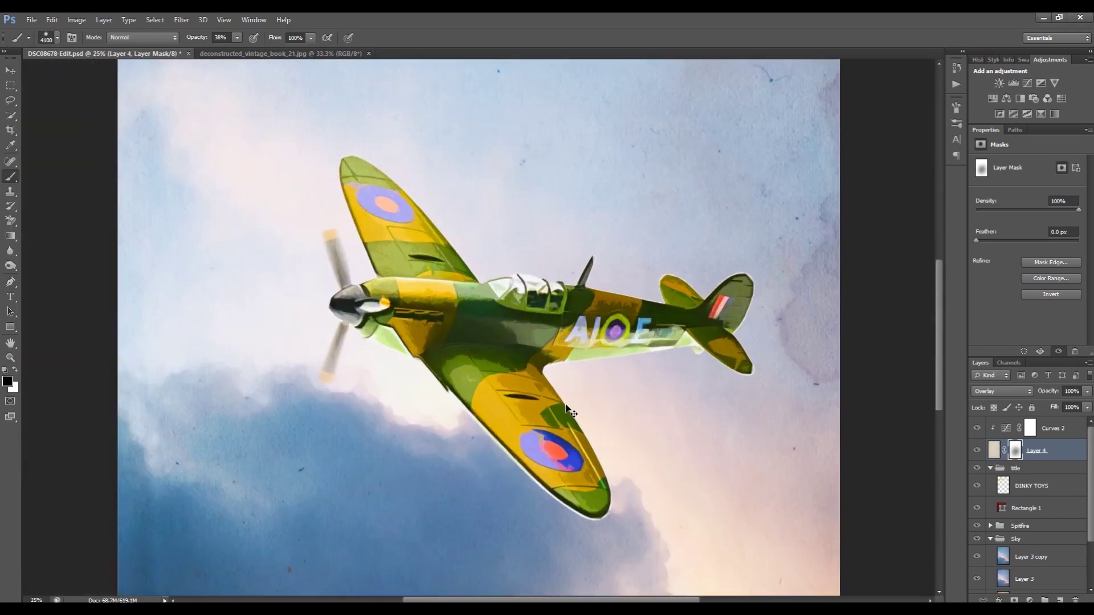
left_click(1025, 507)
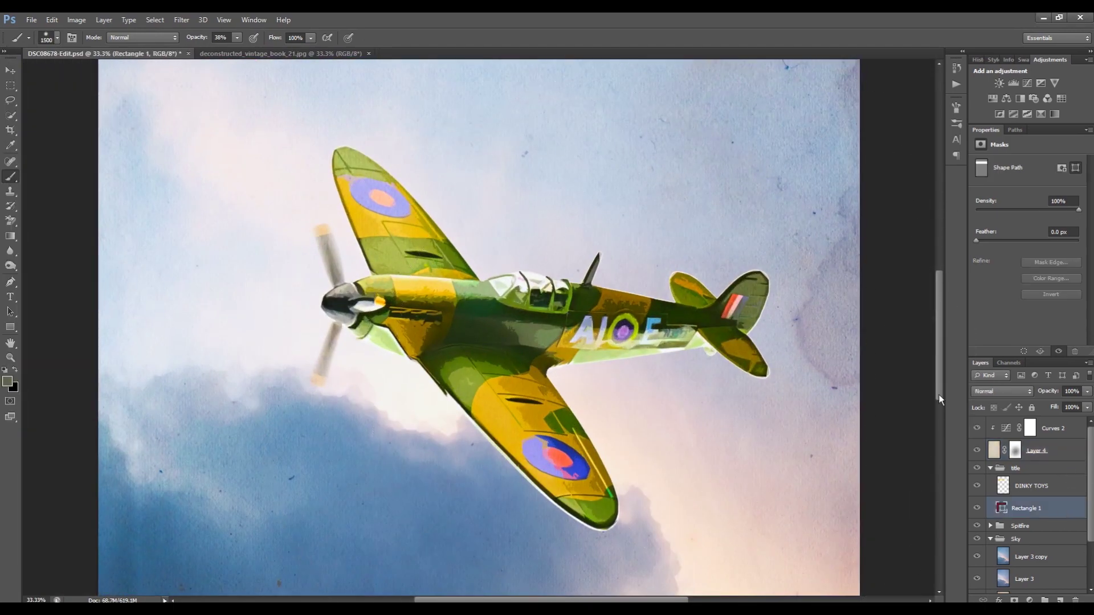